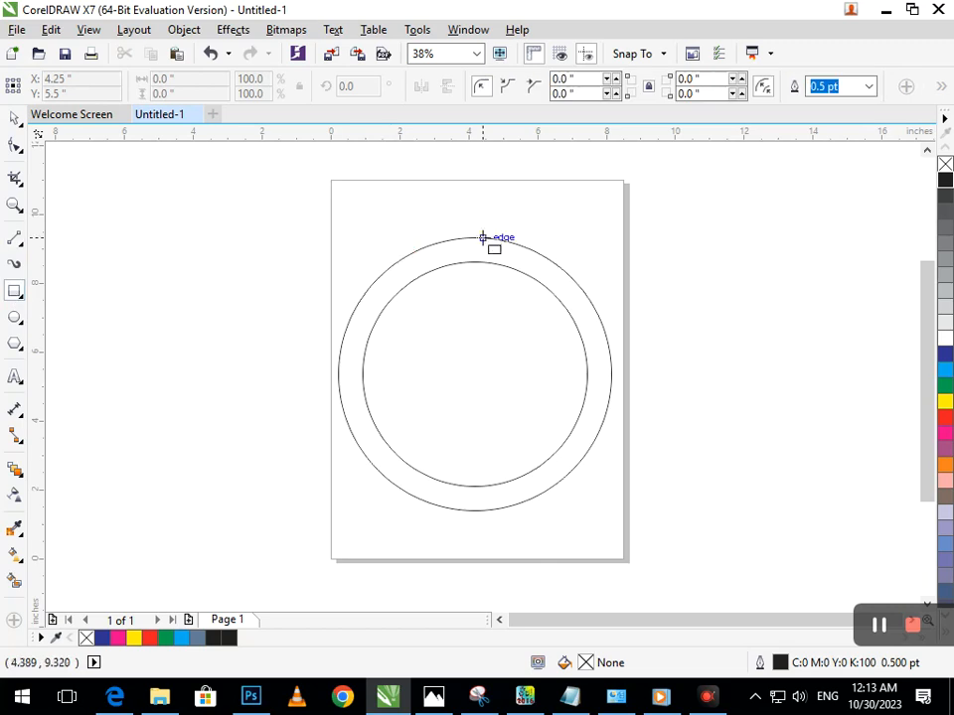
Draw a vertical bar about 0.74 by 9.17 inches across both circles and centre it horizontally on the inner circle
left_click_drag(474, 261, 501, 555)
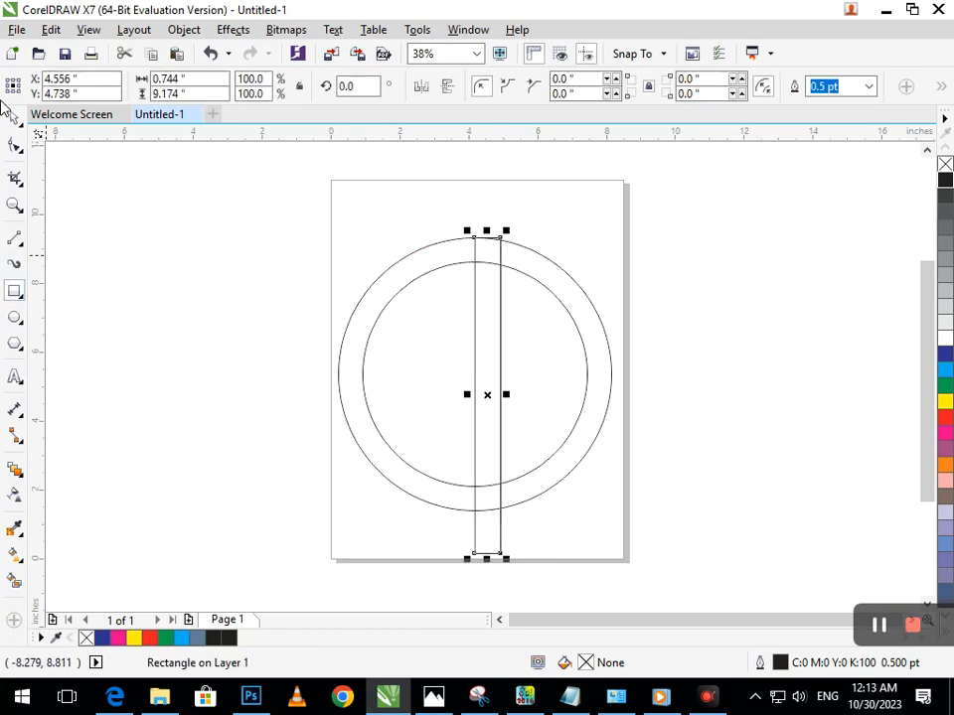
left_click(15, 117)
left_click(168, 358)
left_click(458, 488)
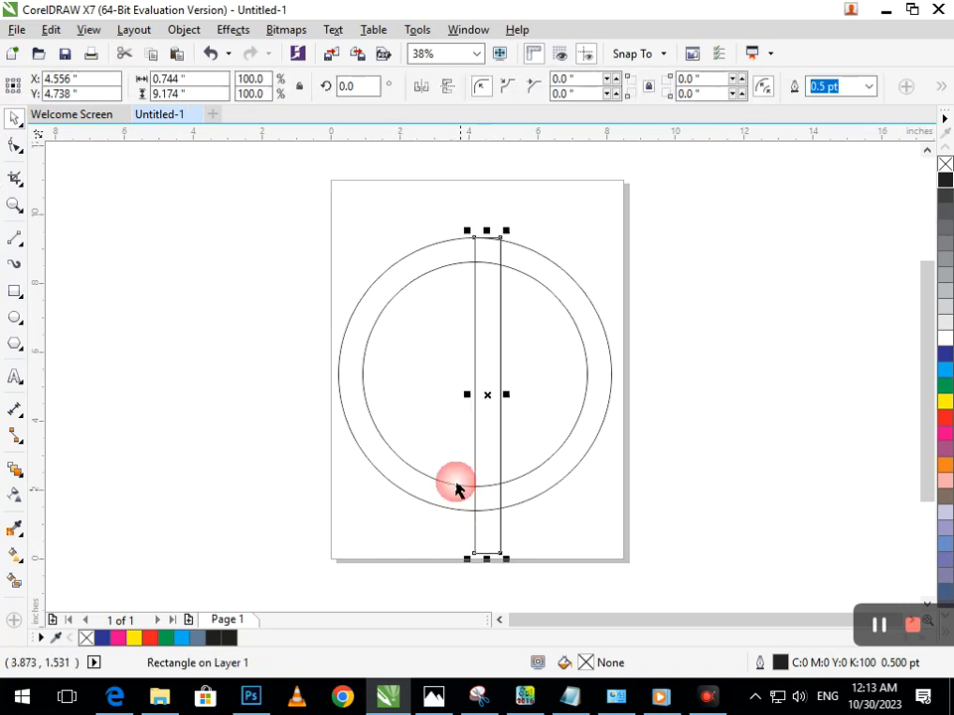
left_click(406, 468, "shift")
key("c")
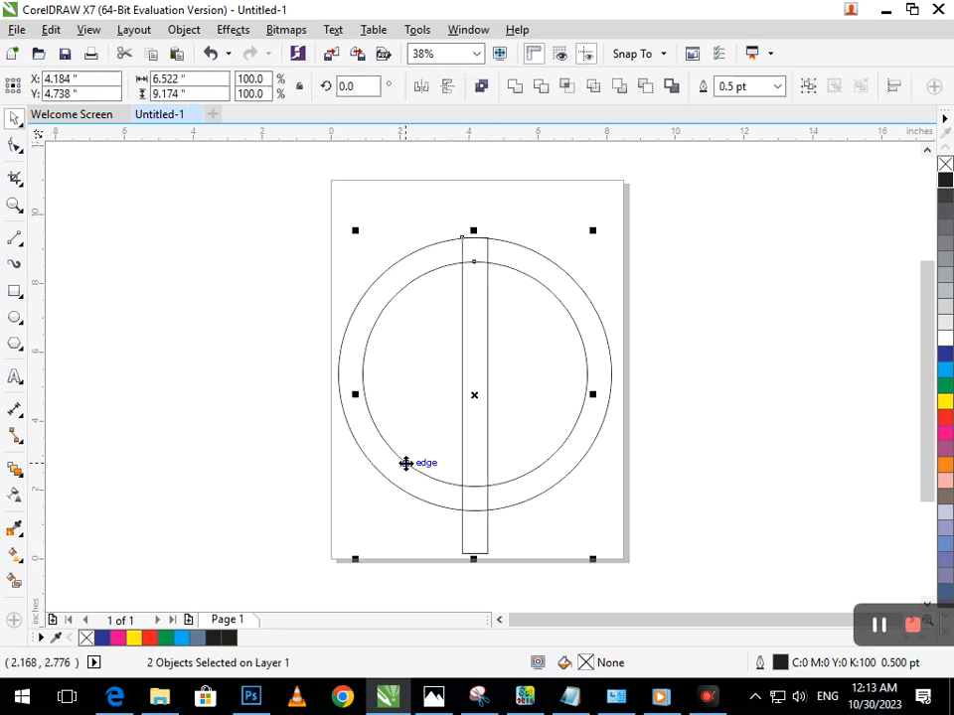
left_click(618, 512)
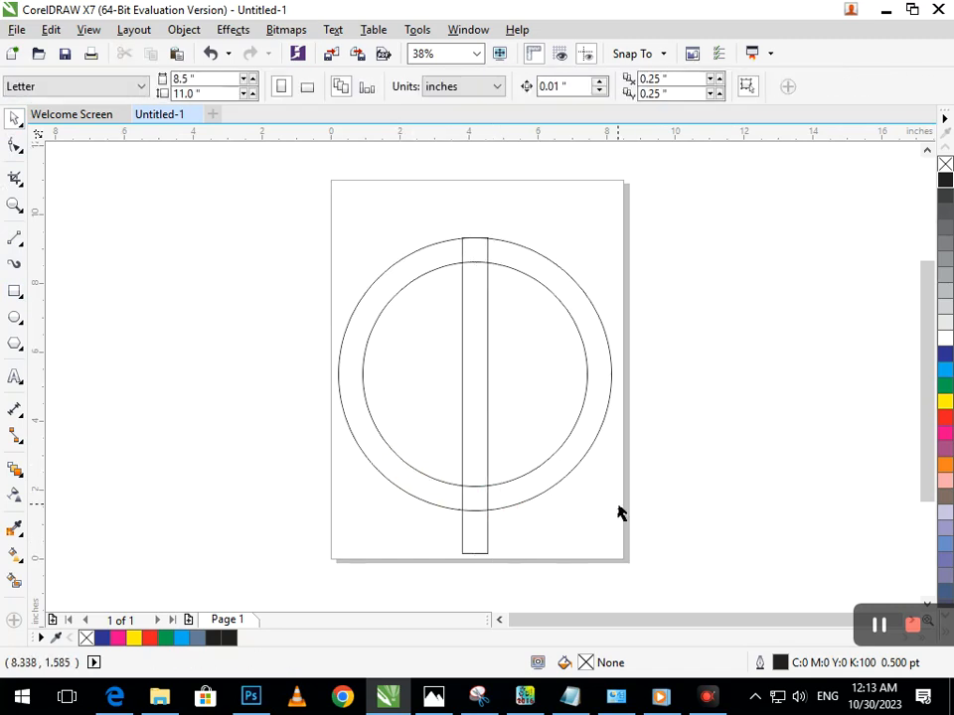
left_click(470, 534)
left_click(467, 539)
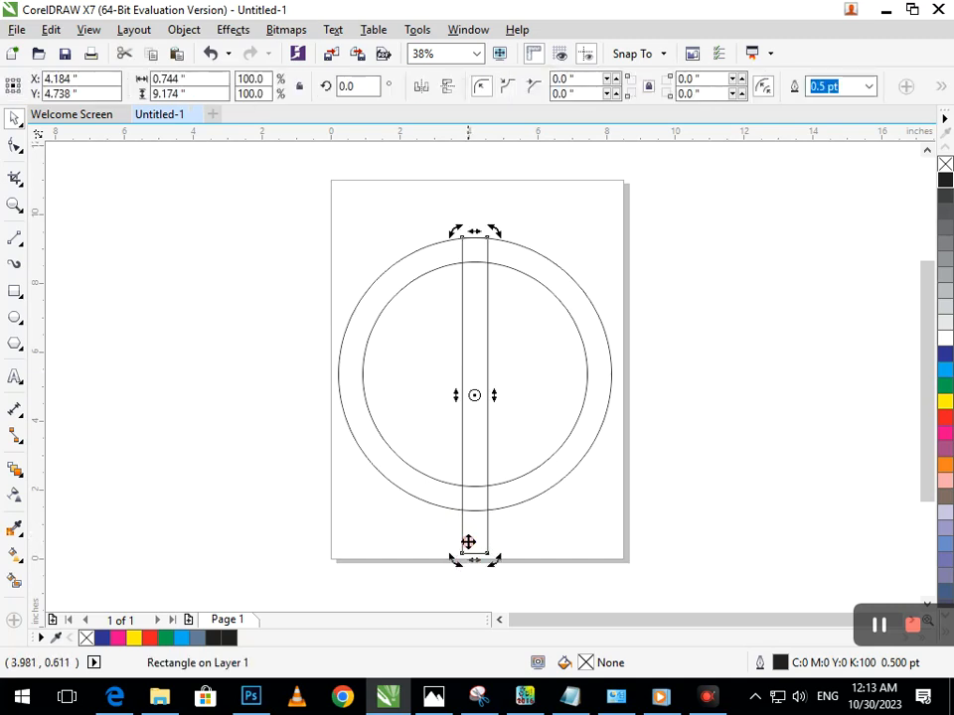
left_click_drag(457, 562, 320, 377)
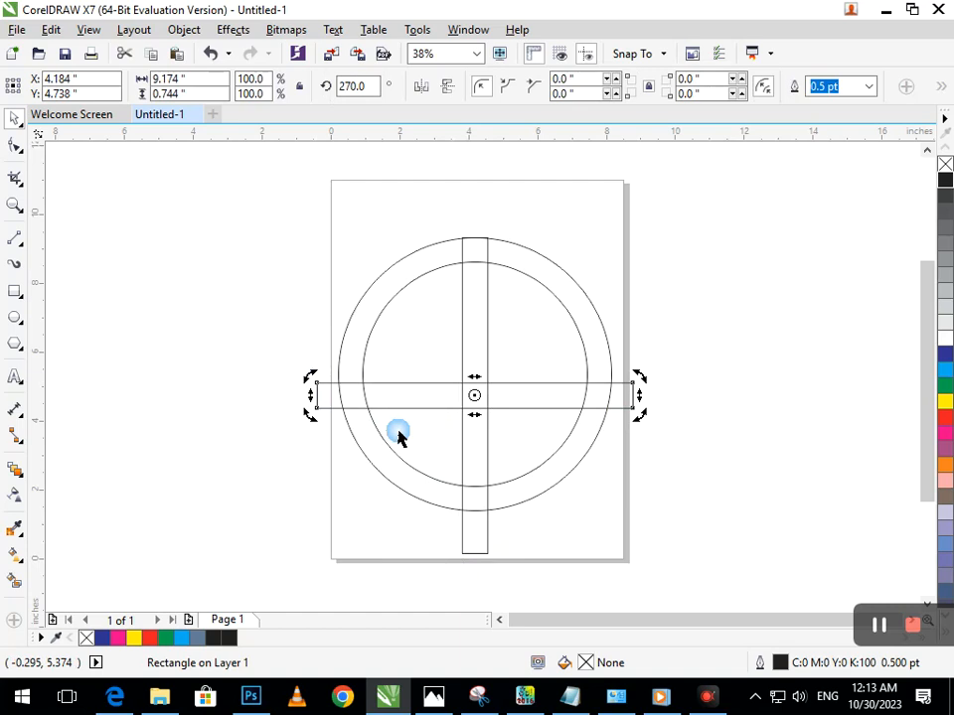
key("ctrl+z")
key("F10")
key("space")
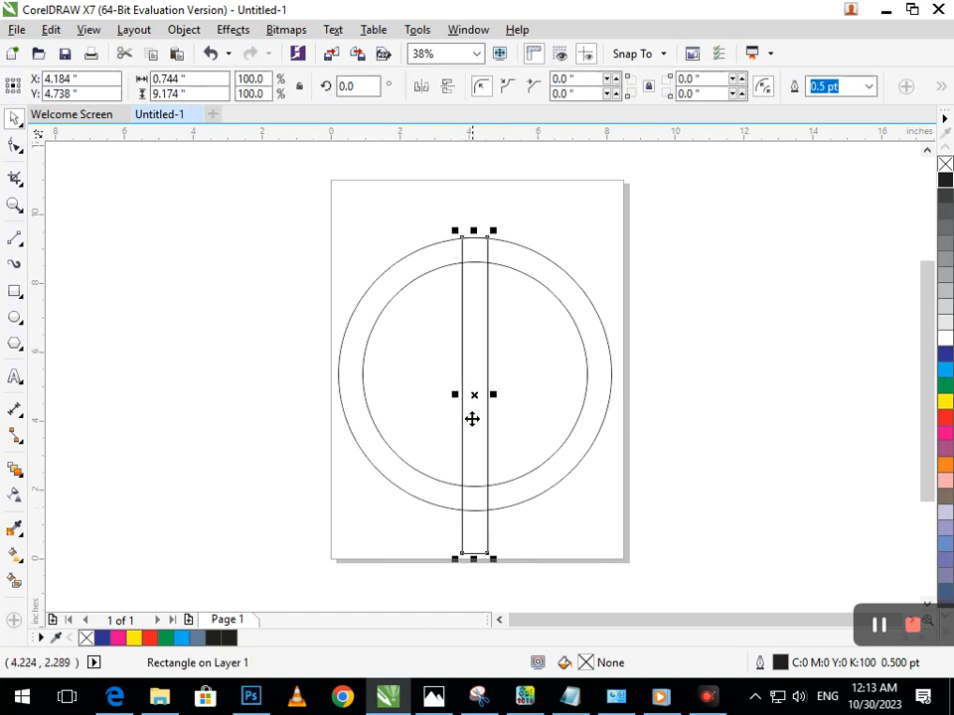
Create a half-width copy of the vertical bar, about 0.39 inches wide, against its right edge
left_click_drag(454, 394, 468, 419)
left_click(462, 535)
left_click(481, 532)
Make a copy of the narrow bar rotated to 270 degrees so it lies horizontally across the circles
left_click(480, 531)
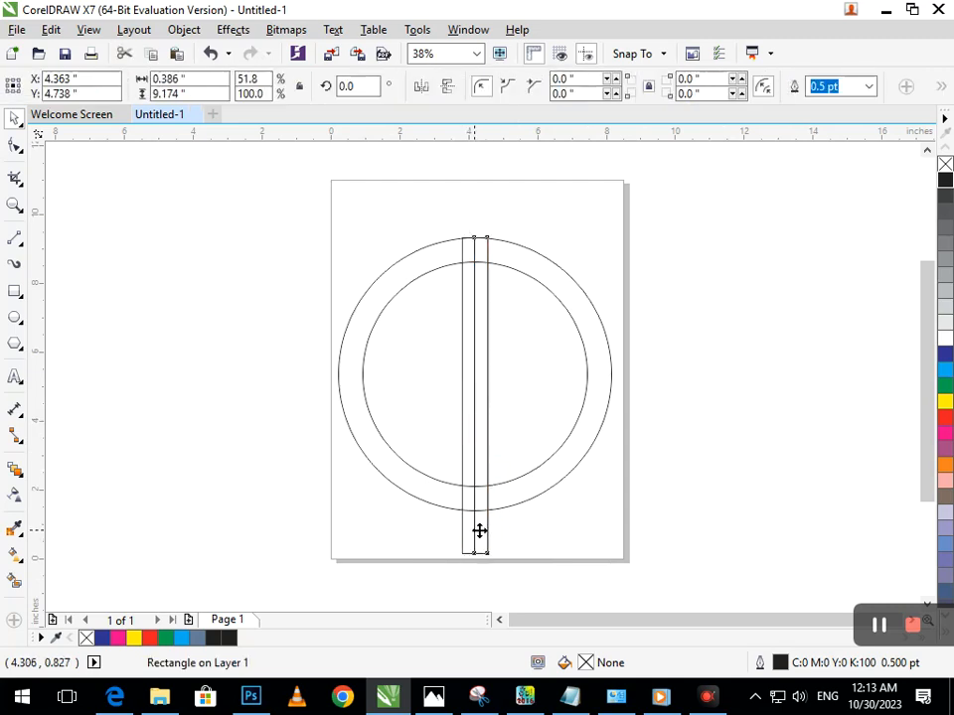
left_click_drag(494, 570, 192, 410)
left_click(253, 462)
left_click(473, 401)
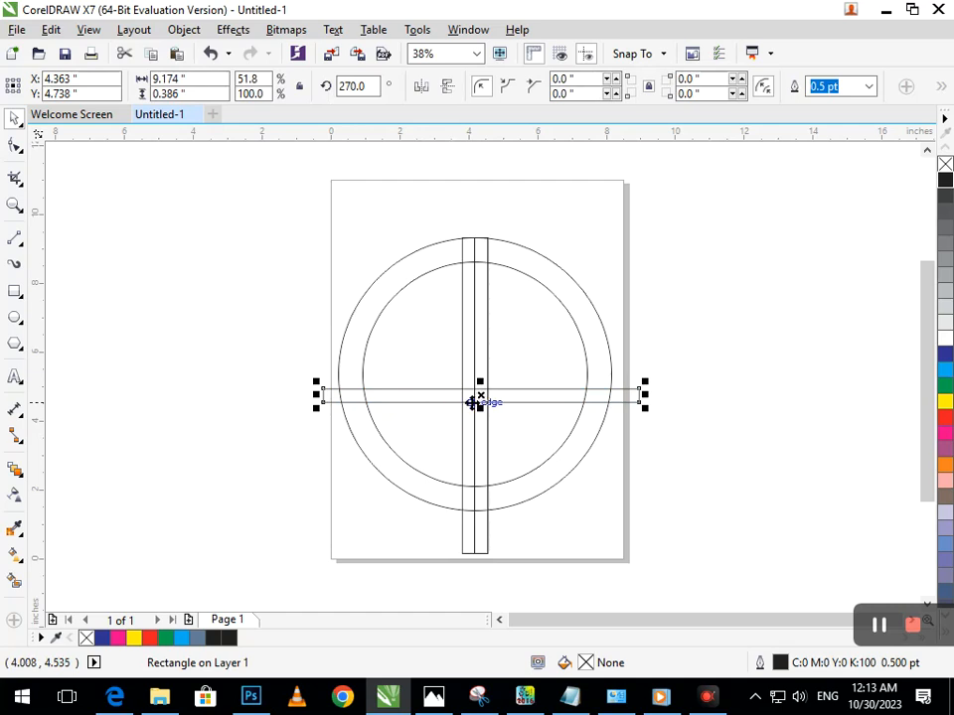
Reposition the horizontal bar across the middle of the circles, centred at about X 4.35, Y 4.93 inches
left_click(405, 460, "shift")
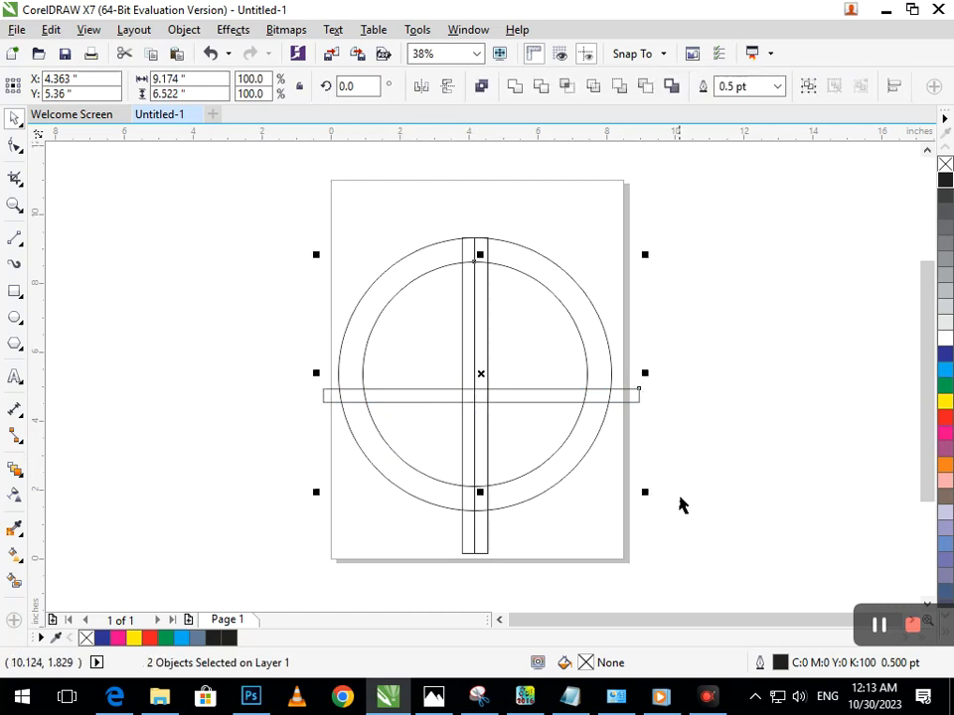
left_click(679, 505)
left_click(496, 388)
left_click_drag(496, 387, 479, 399)
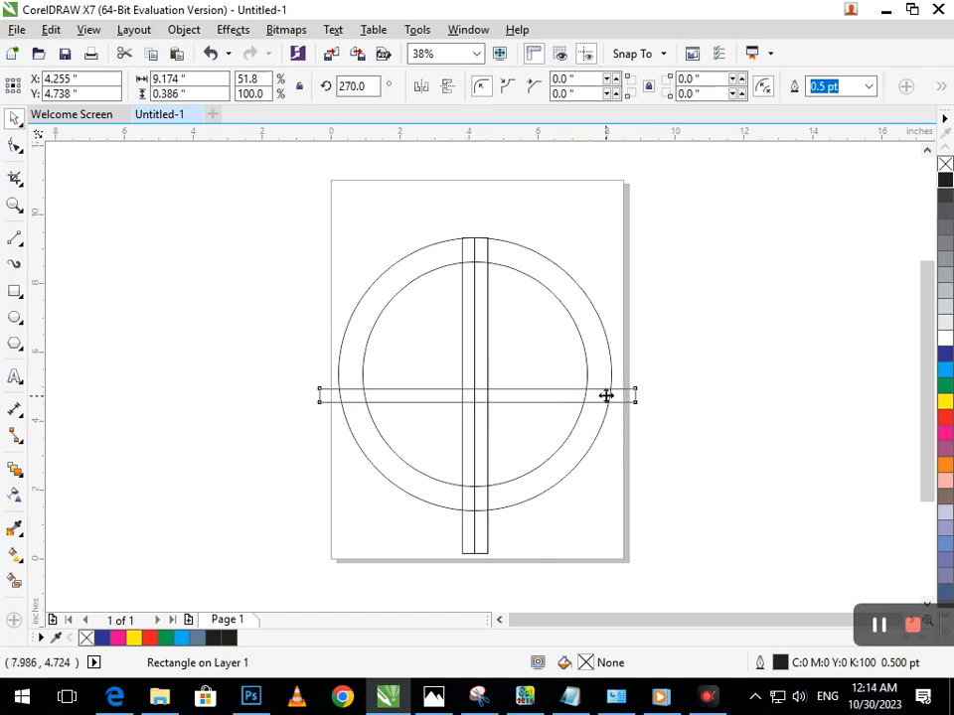
left_click(582, 357, "shift")
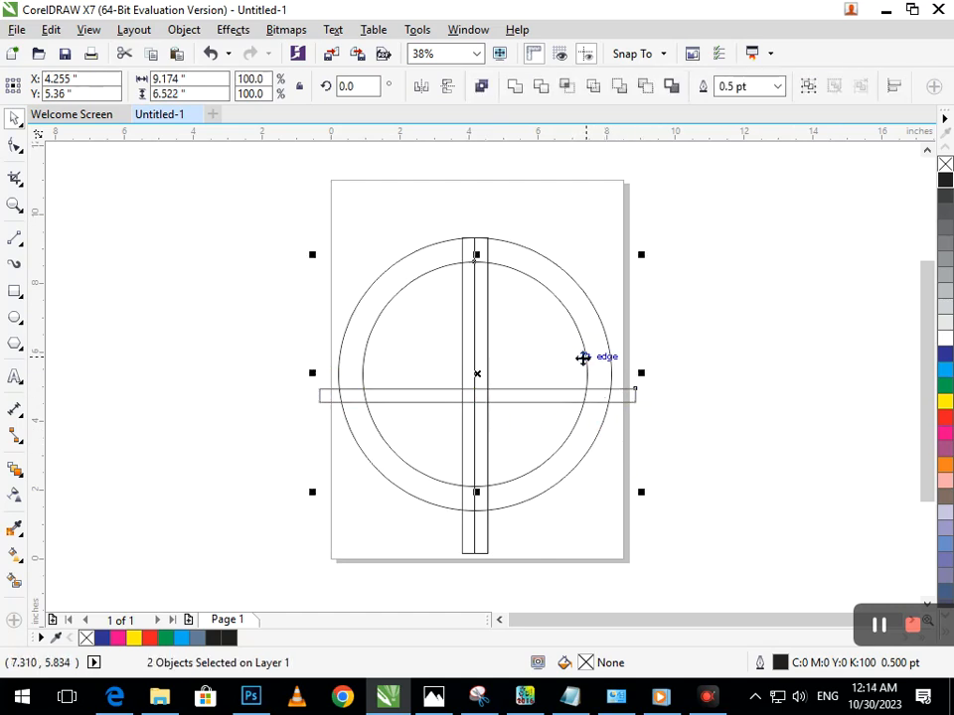
left_click(703, 409)
left_click(324, 405)
mouse_move(324, 406)
left_mouse_down()
mouse_move(319, 390)
mouse_move(329, 397)
left_mouse_up()
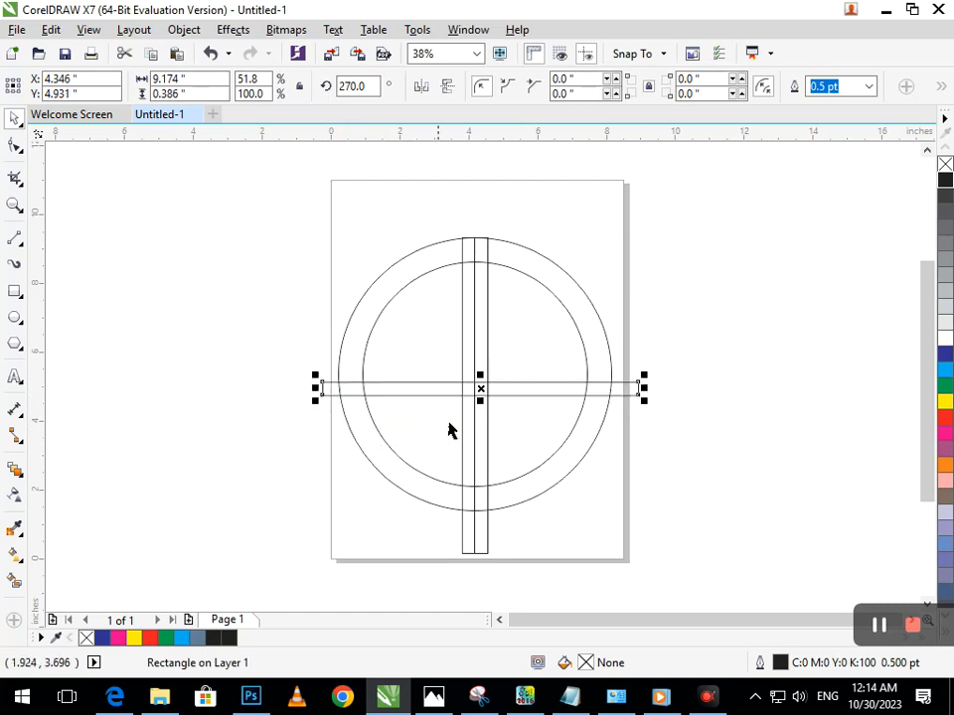
left_click(650, 498)
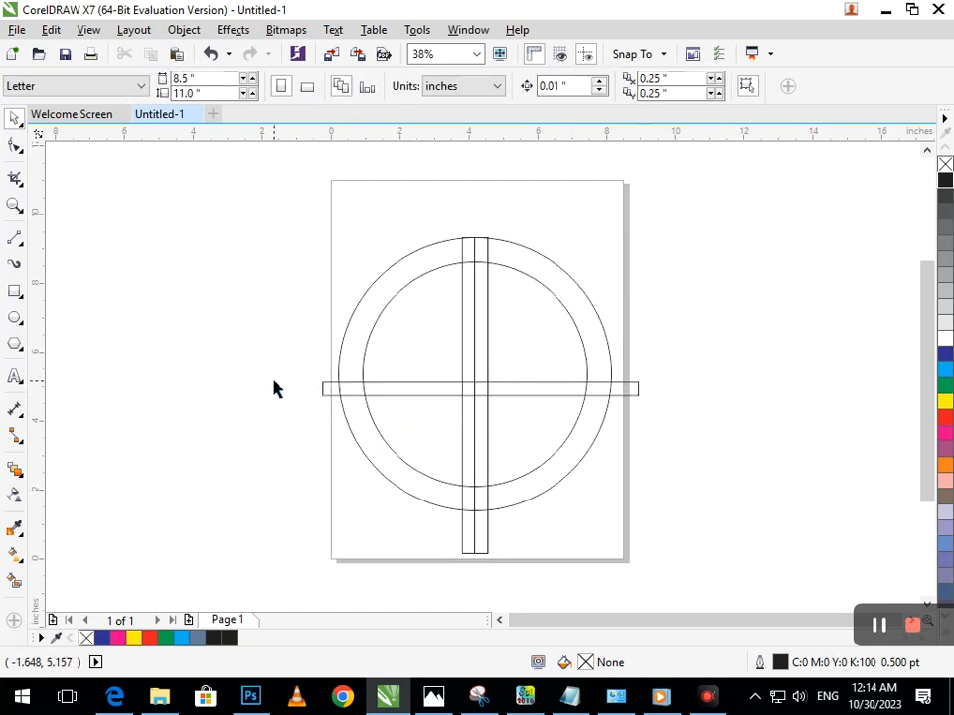
Remove the vertical bar segments and the circle portions inside it with Virtual Segment Delete, splitting the rings into halves
left_click(20, 186)
left_click(92, 217)
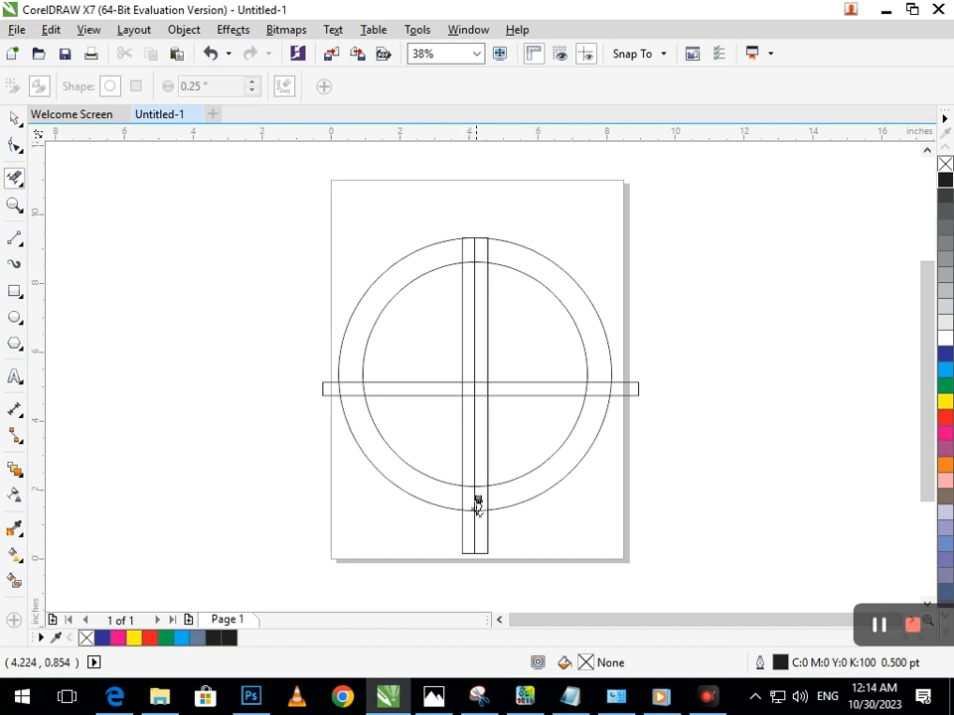
left_click_drag(469, 218, 478, 554)
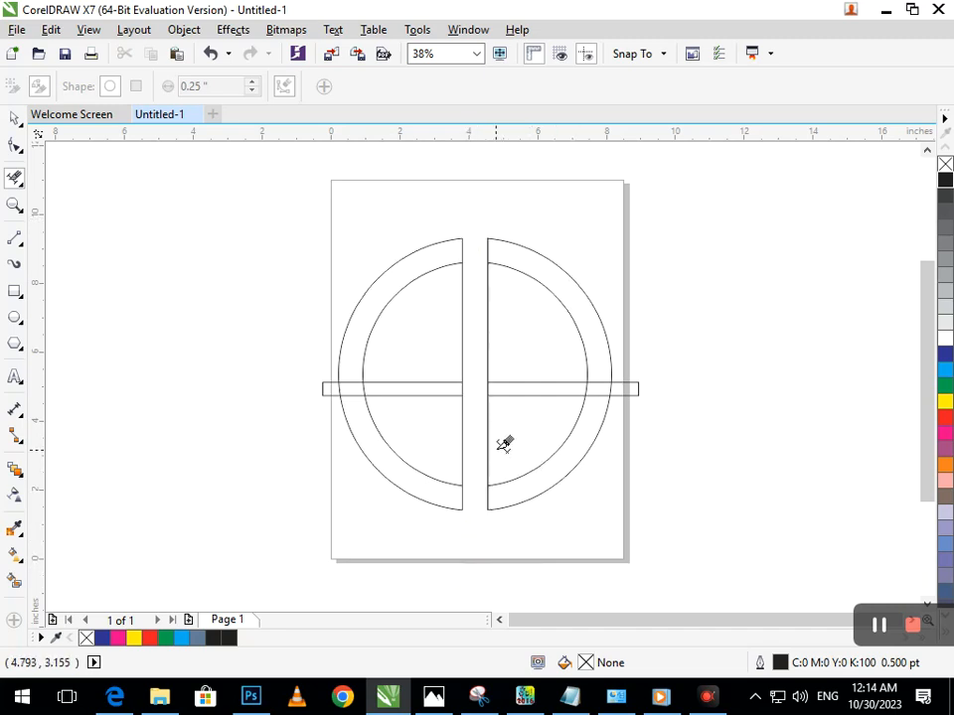
Delete the horizontal bar's segments and the leftover inner vertical lines, leaving four separate quarter-ring outlines
left_click_drag(625, 412, 727, 470)
left_click_drag(250, 279, 411, 291)
left_click_drag(453, 232, 455, 375)
left_click_drag(227, 232, 247, 344)
key("F3")
mouse_move(400, 367)
left_mouse_down()
mouse_move(410, 403)
mouse_move(428, 325)
left_mouse_up()
key("F2")
left_click_drag(254, 358, 440, 431)
left_click_drag(341, 335, 626, 332)
left_click(575, 335)
key("F3")
left_click_drag(407, 354, 525, 373)
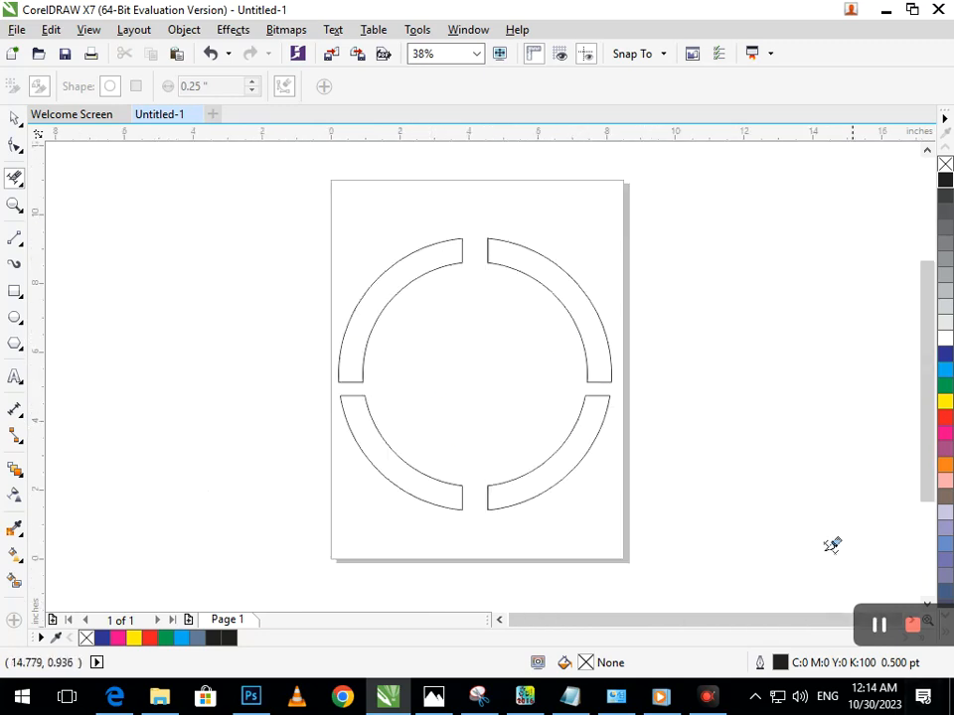
Delete the short end lines that close the quarter rings along the left and right horizontal gaps
key("F2")
left_click_drag(332, 362, 410, 443)
left_click_drag(354, 304, 378, 371)
left_click_drag(347, 240, 375, 298)
key("F2")
left_click_drag(391, 328, 462, 361)
key("F3")
left_click(593, 368)
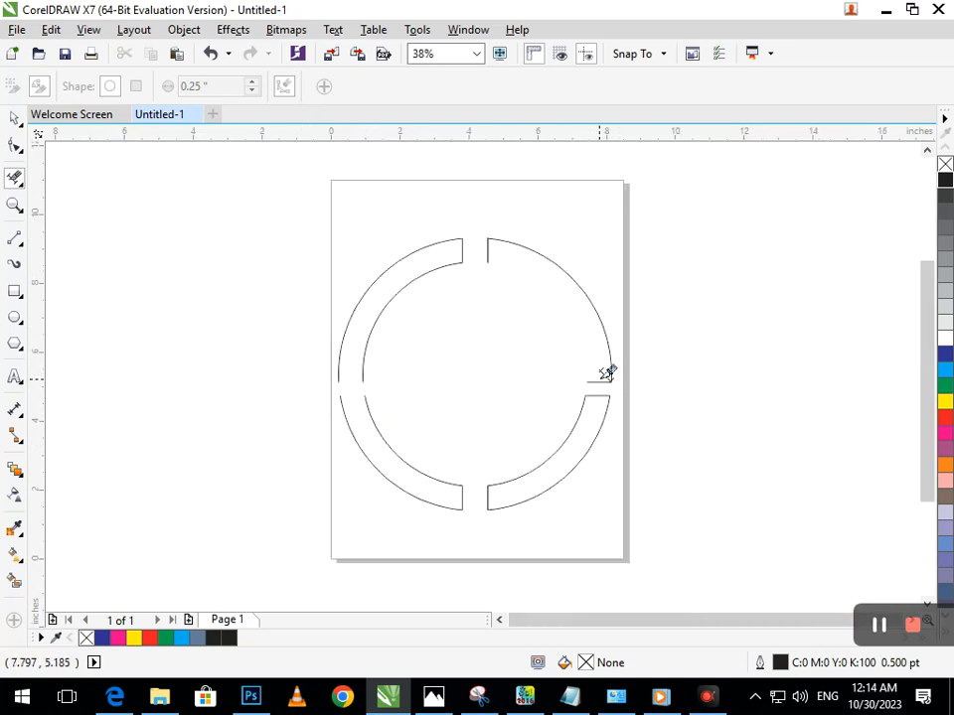
key("ctrl+z")
left_click_drag(598, 378, 590, 429)
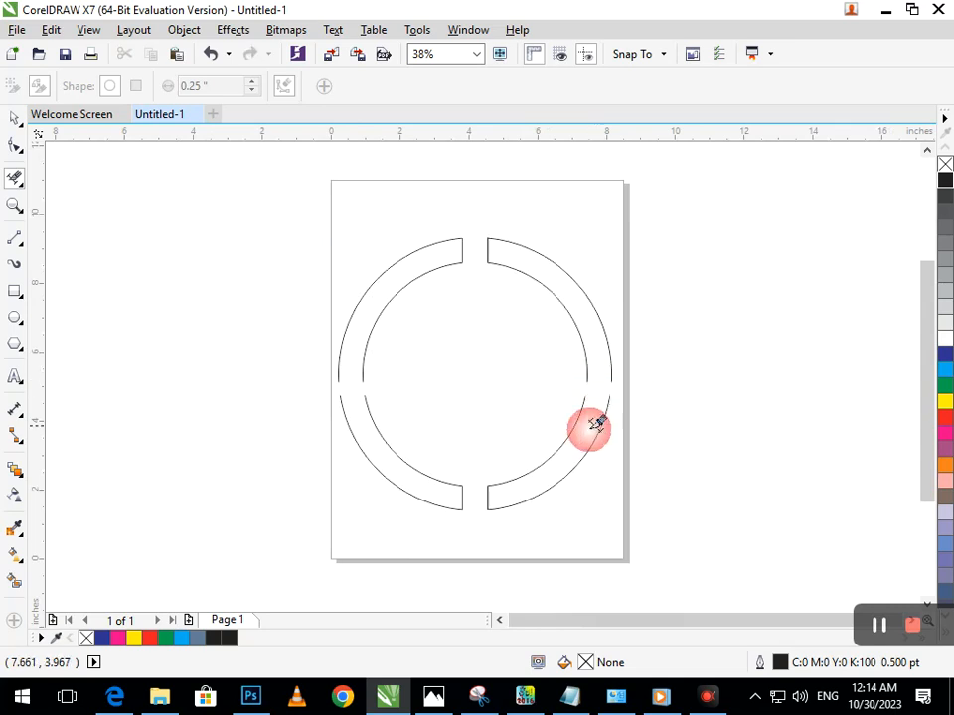
Remove the extra node near the lower end of the upper-left inner arc and pull its end node outward
left_click(14, 145)
left_click(364, 385)
left_click_drag(362, 383, 386, 404)
left_click(371, 384)
key("ctrl+z")
key("F2")
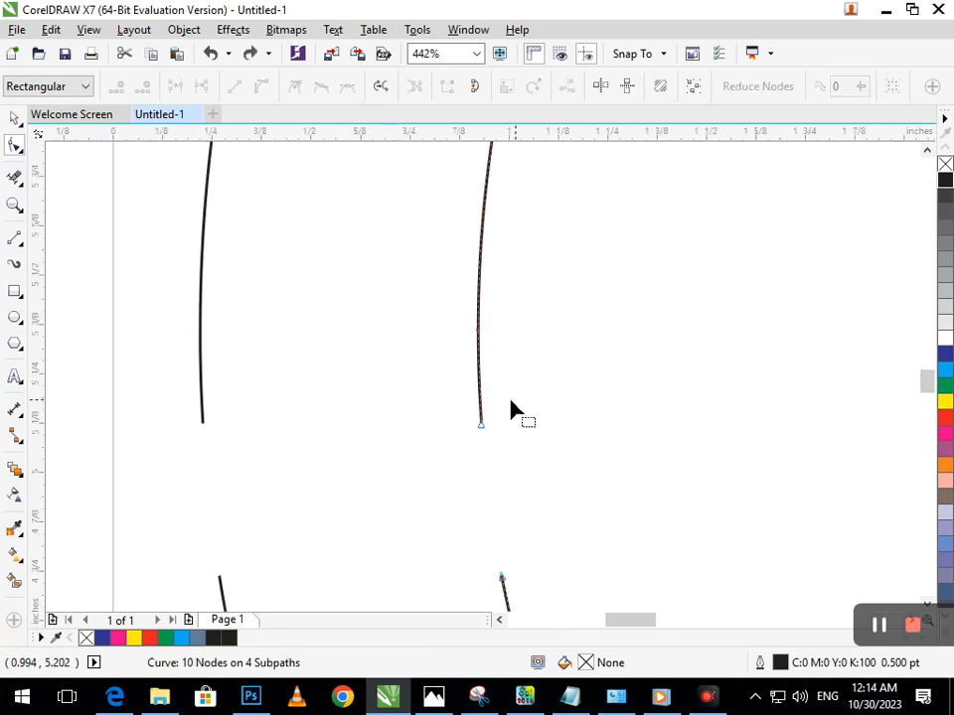
left_click(482, 424)
left_click_drag(482, 429, 432, 427)
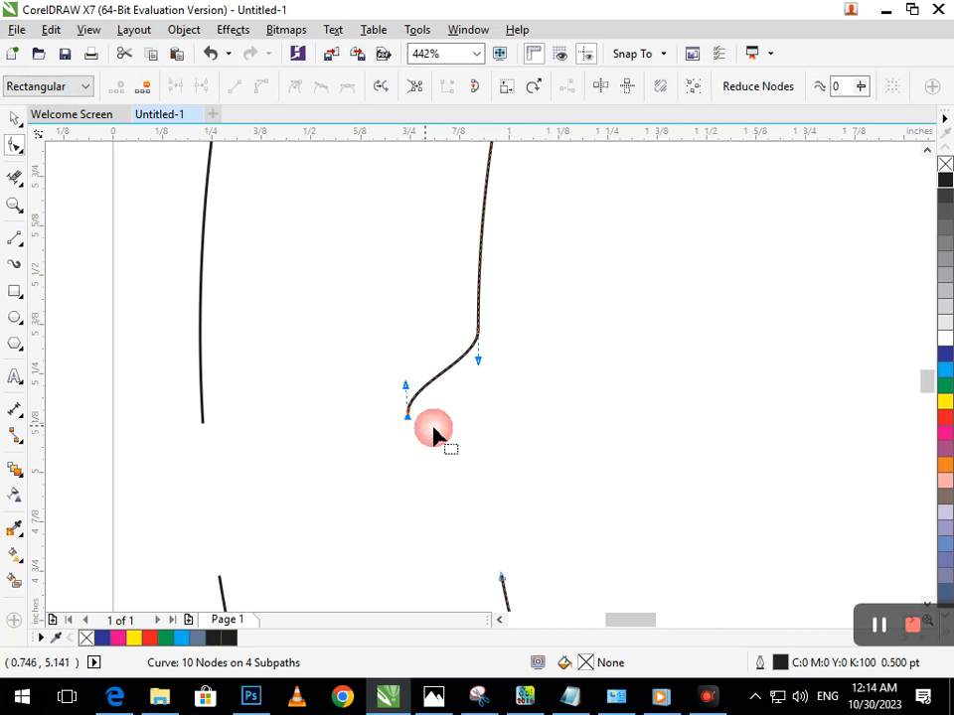
key("ctrl+z")
left_click(398, 291)
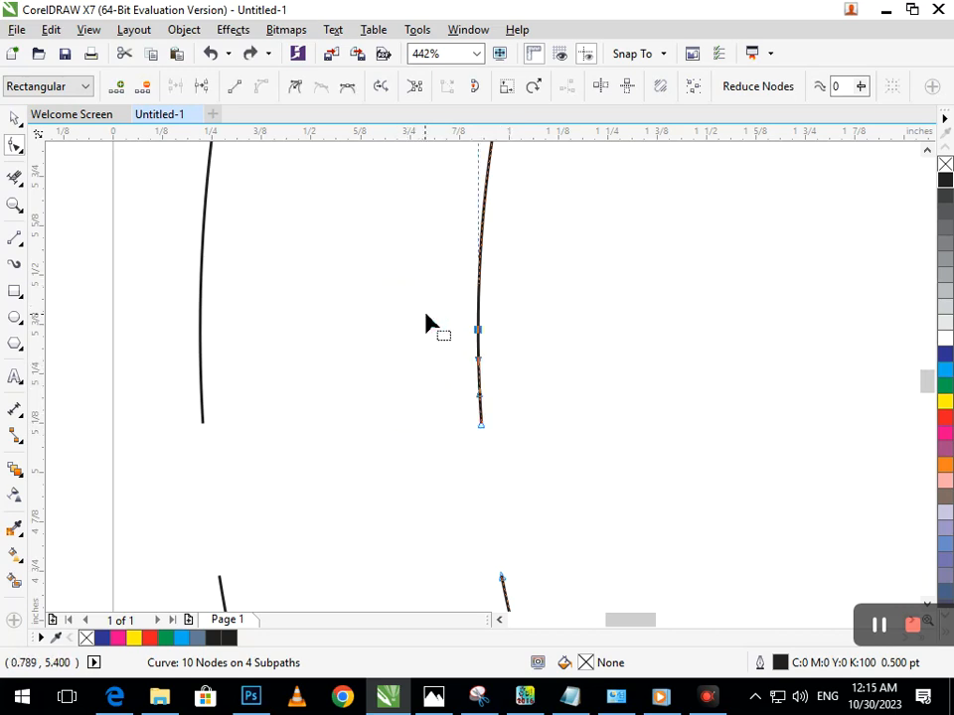
left_click_drag(480, 426, 312, 420)
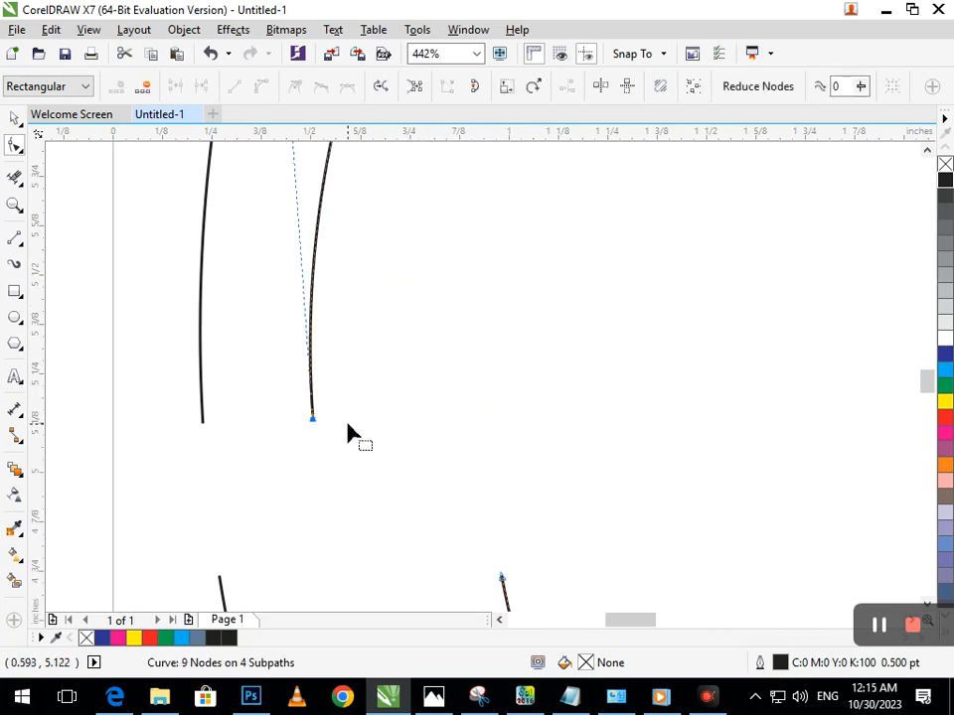
Remove the extra node near the lower end of the upper-left outer arc and pull its end node inward
left_click(346, 421)
left_click(202, 421)
left_click_drag(202, 421, 287, 428)
key("ctrl+z")
left_click_drag(162, 311, 245, 354)
key("Delete")
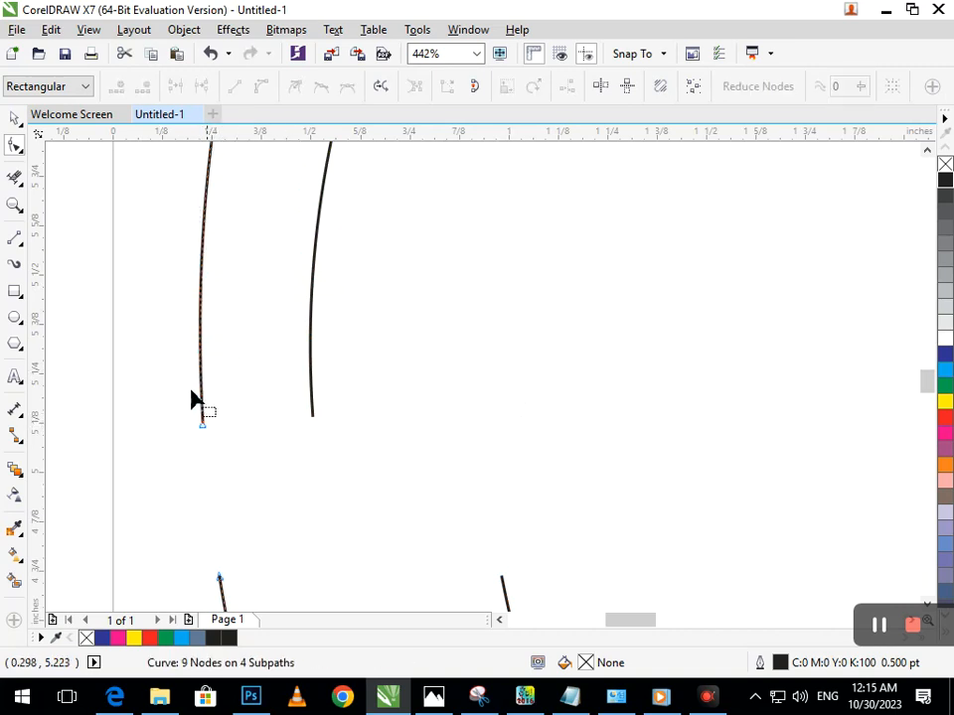
left_click(203, 423)
mouse_move(203, 423)
left_mouse_down()
mouse_move(268, 425)
mouse_move(277, 413)
left_mouse_up()
Bring the lower end nodes of the upper-left inner and outer arcs together so the shape tapers to a point
left_click(306, 424)
mouse_move(272, 366)
left_mouse_down()
mouse_move(315, 415)
mouse_move(357, 385)
mouse_move(360, 393)
left_mouse_up()
key("F3")
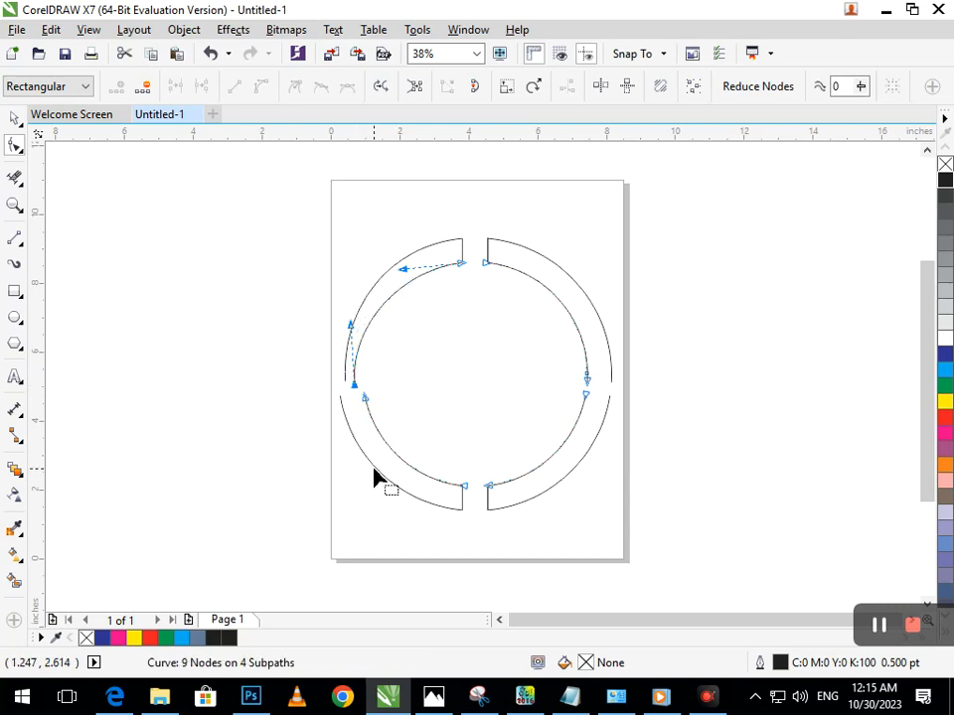
left_click_drag(294, 362, 426, 443)
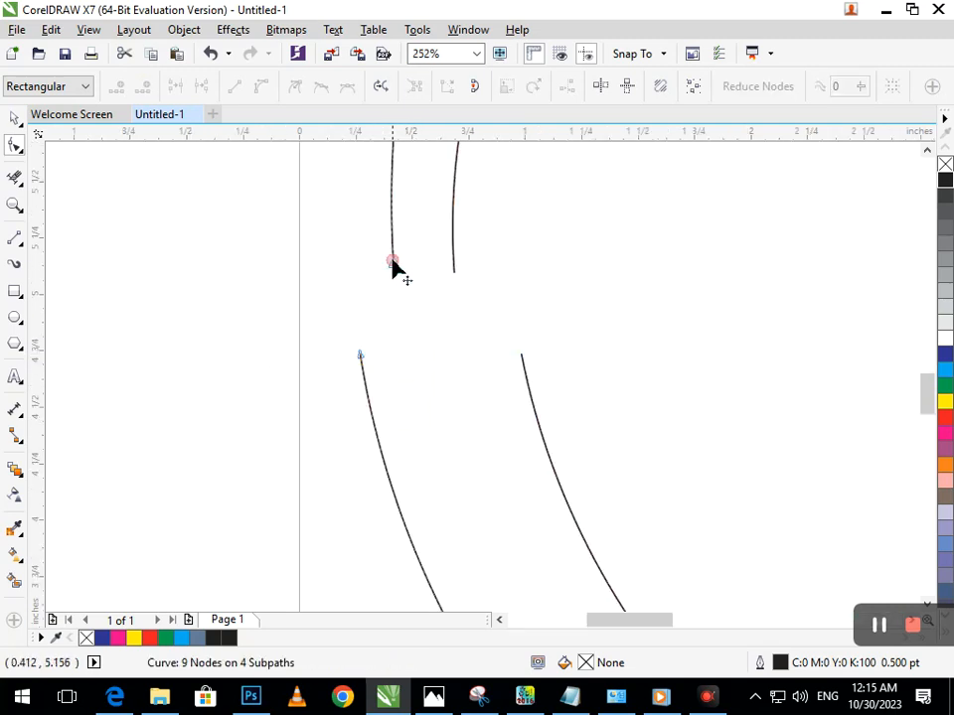
left_click_drag(393, 270, 440, 266)
left_click_drag(401, 277, 441, 326)
key("F3")
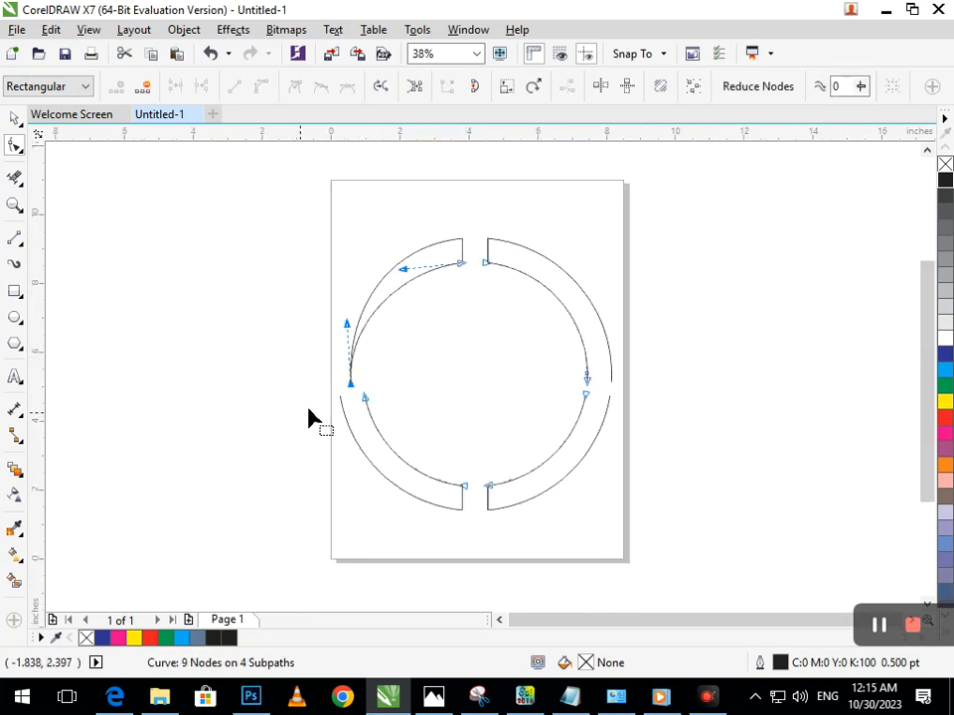
Create a blue-grey filled shape from the tapered upper-left quarter ring with Smart Fill
left_click(14, 119)
left_click(185, 358)
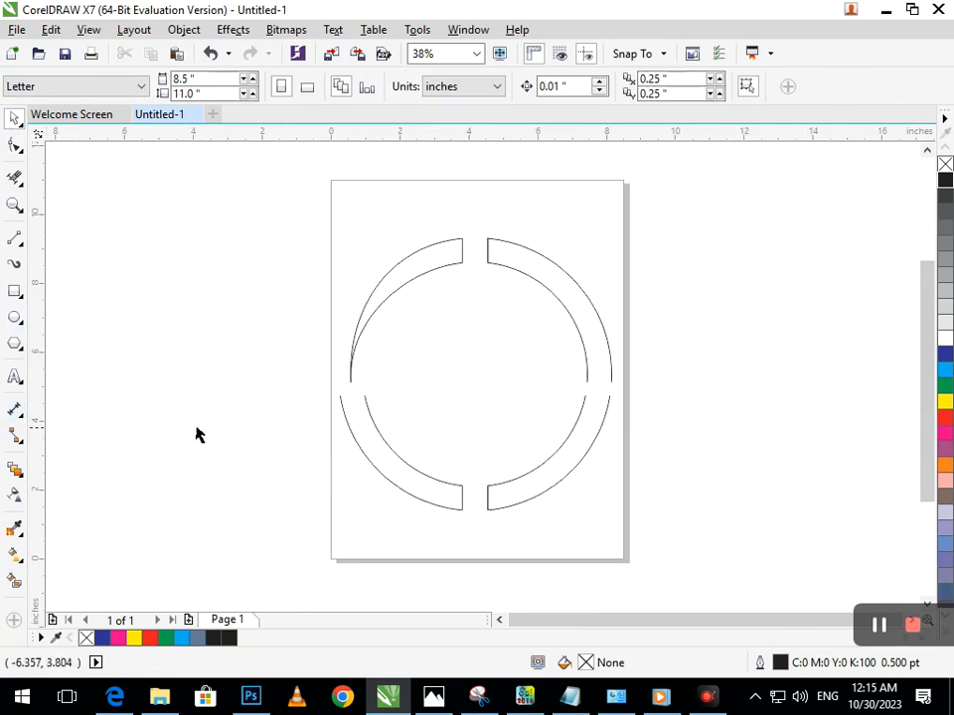
left_click(14, 581)
left_click(344, 324)
Make a vertically mirrored copy of the filled crescent directly below the original
left_click(14, 119)
left_click(407, 247)
left_click_drag(405, 232, 419, 447)
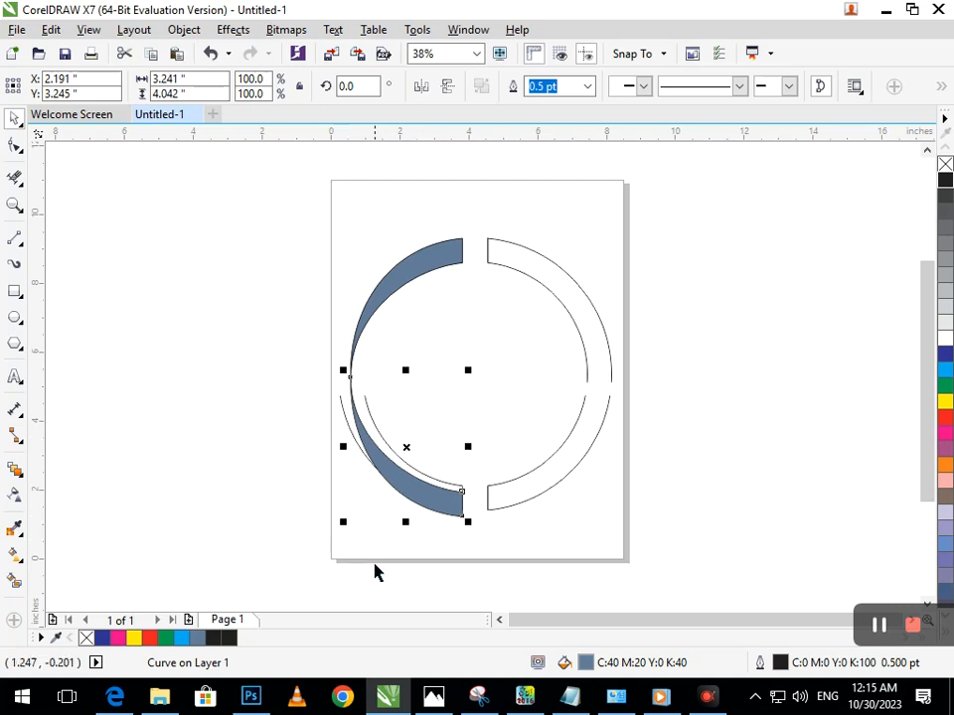
left_click(408, 527)
Delete the leftover circle arcs and end lines, keeping only the two filled crescents
left_click(527, 488)
key("Delete")
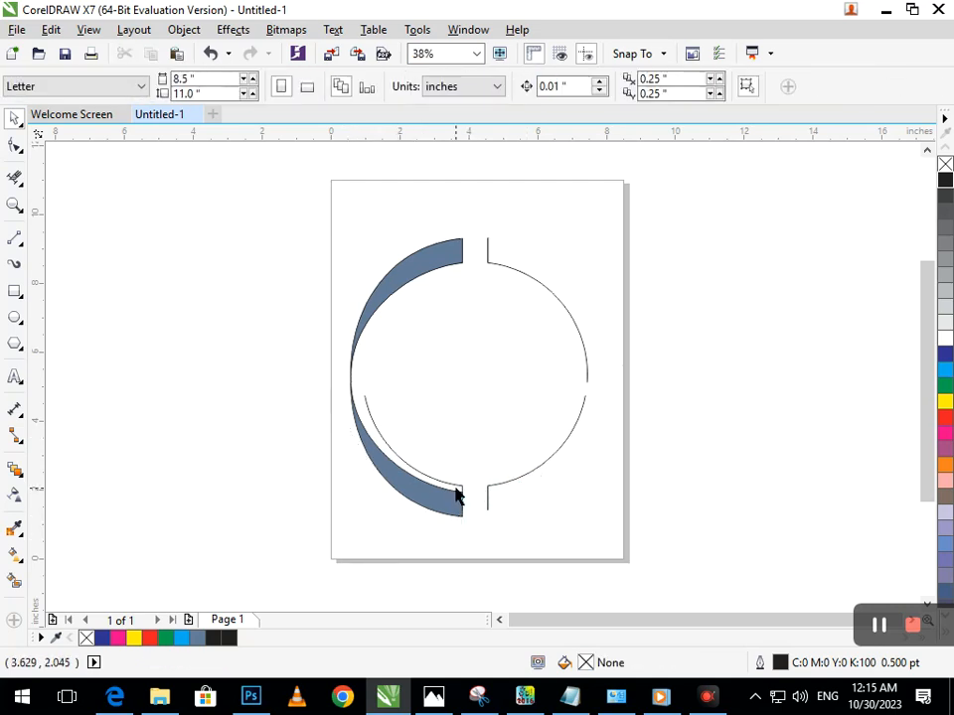
left_click(467, 489)
key("Delete")
left_click(488, 491)
left_click(465, 487)
left_click(469, 495)
key("Delete")
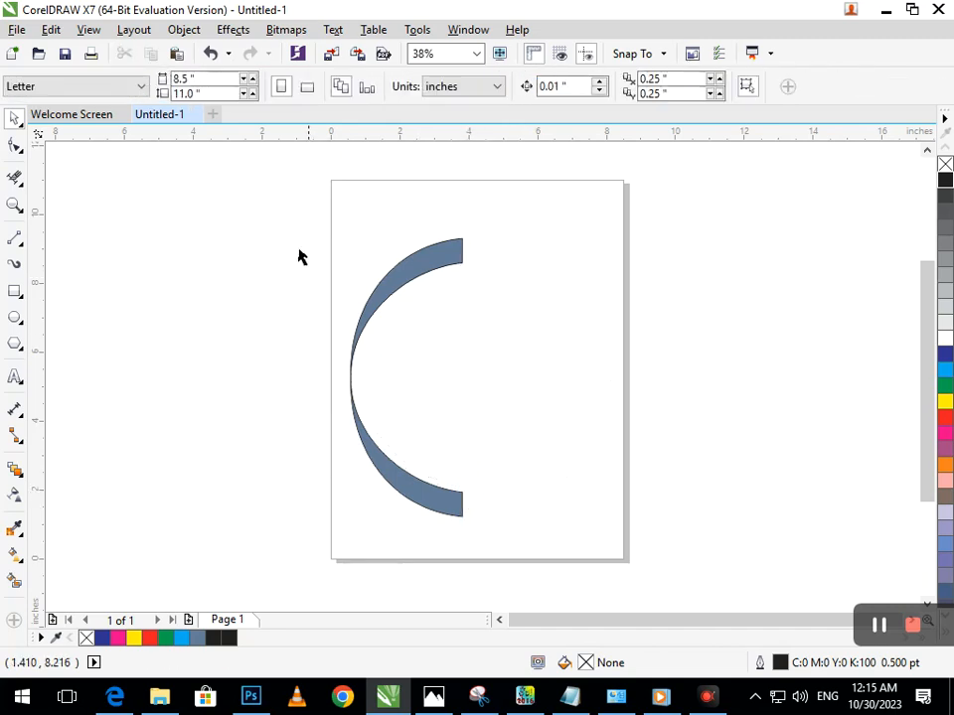
Select both filled crescents and make a horizontally mirrored copy of them on the right, completing the oval ring
left_click_drag(281, 220, 500, 547)
left_click_drag(338, 376, 507, 388)
left_click_drag(287, 210, 599, 579)
left_click_drag(339, 375, 487, 386)
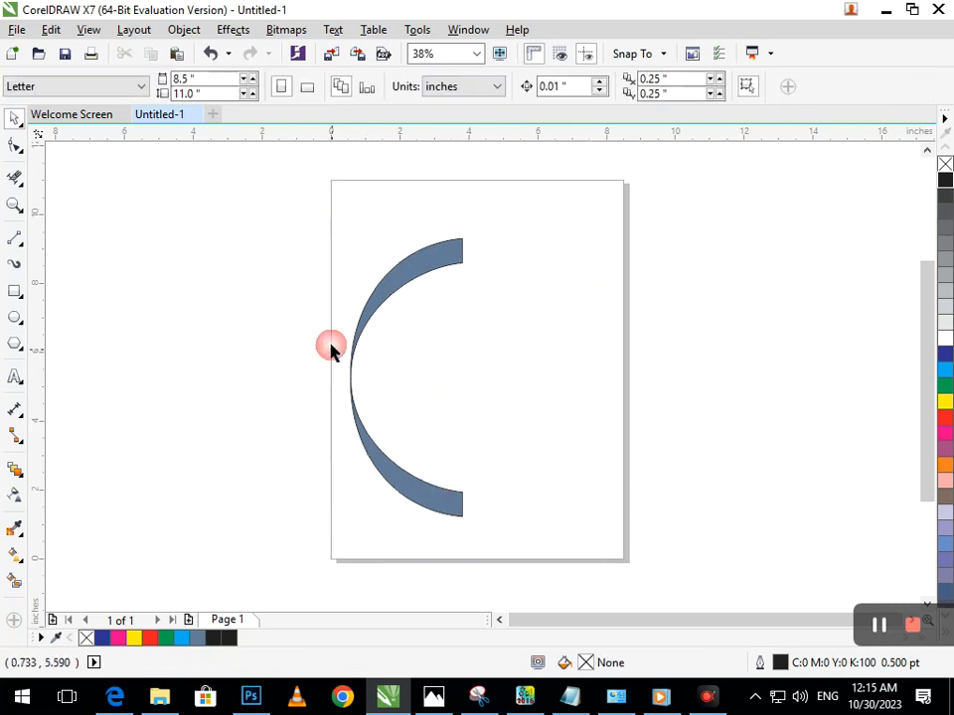
key("ctrl+a")
left_click_drag(346, 377, 525, 408)
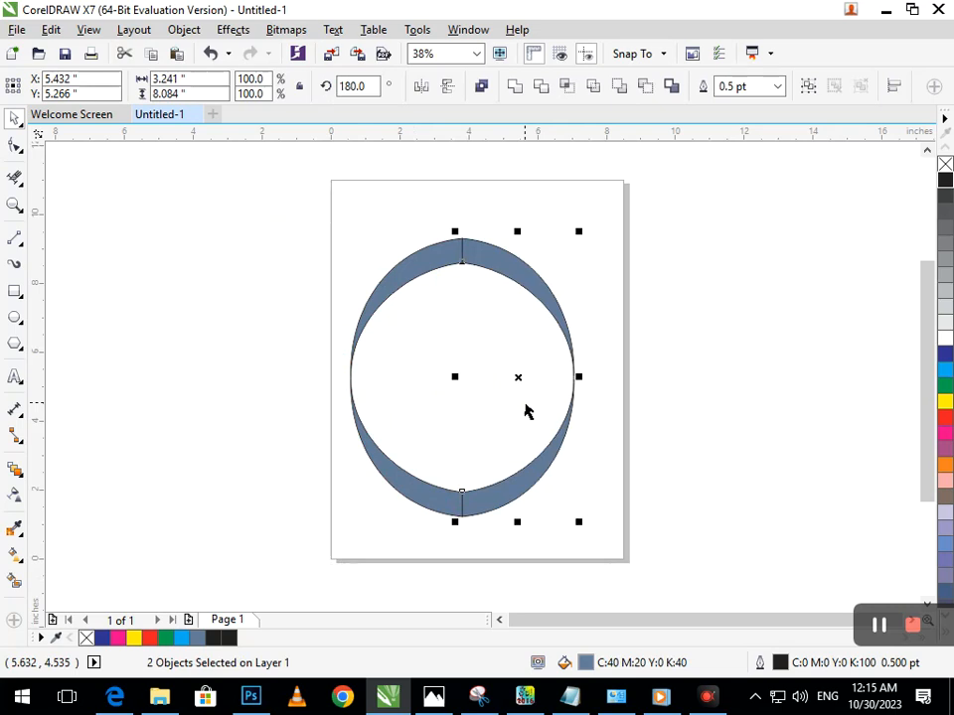
Shift the mirrored right half horizontally to about X 5.97 inches, leaving a narrow gap between the two halves
mouse_move(531, 474)
left_mouse_down()
mouse_move(571, 476)
mouse_move(525, 453)
mouse_move(546, 471)
mouse_move(598, 462)
mouse_move(581, 433)
mouse_move(575, 451)
mouse_move(549, 458)
mouse_move(545, 449)
mouse_move(546, 470)
left_mouse_up()
key("ctrl+Right")
key("ctrl+Right")
key("ctrl+Right")
key("ctrl+Right")
key("ctrl+Right")
key("ctrl+Right")
key("ctrl+Right")
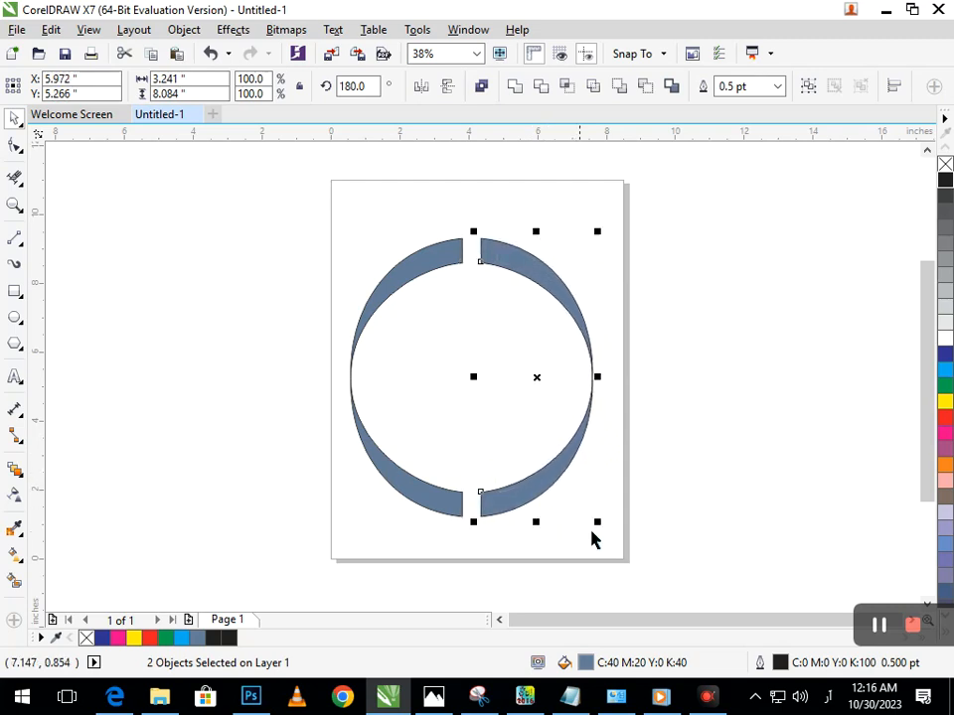
left_click(647, 519)
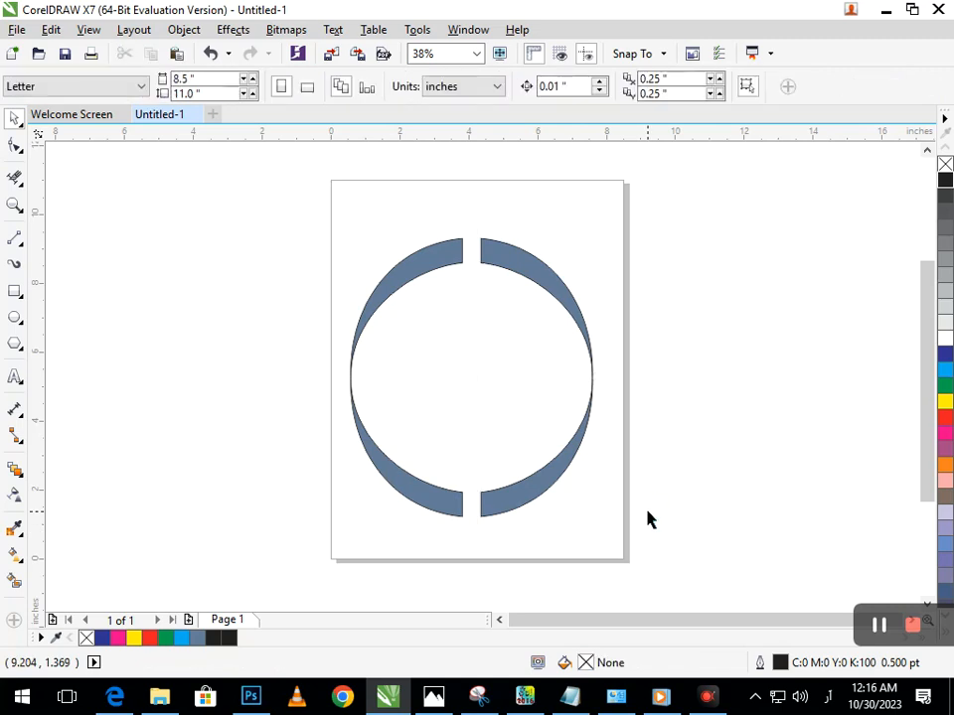
Draw a three-sided polygon about 4.55 by 3.94 inches in the empty space left of the page
left_click(15, 344)
left_click_drag(128, 258, 312, 434)
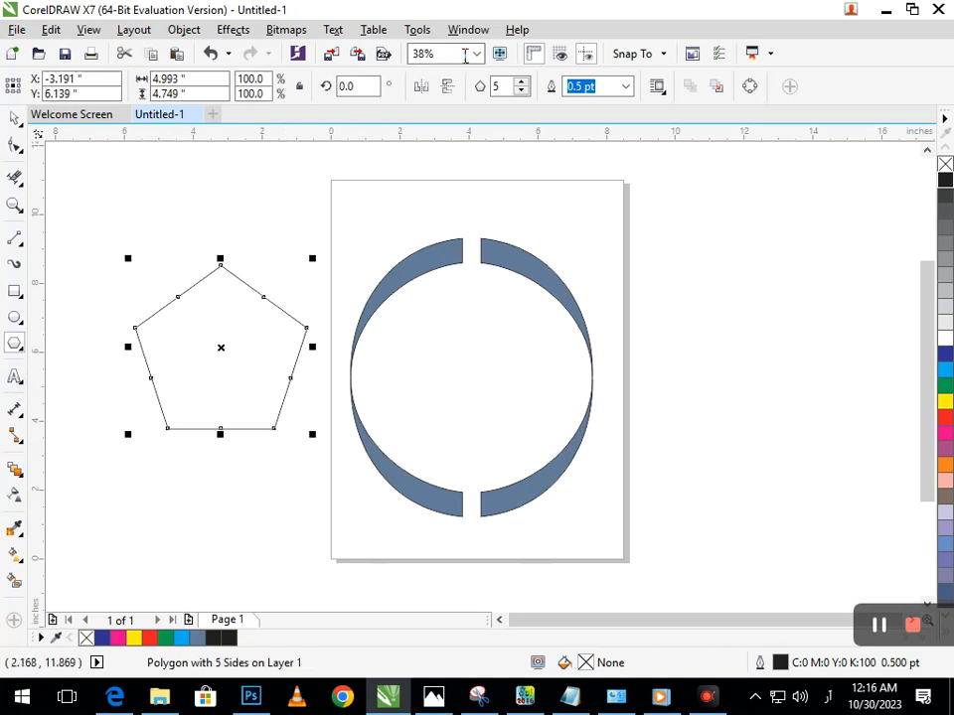
left_click_drag(507, 87, 353, 96)
key("Return")
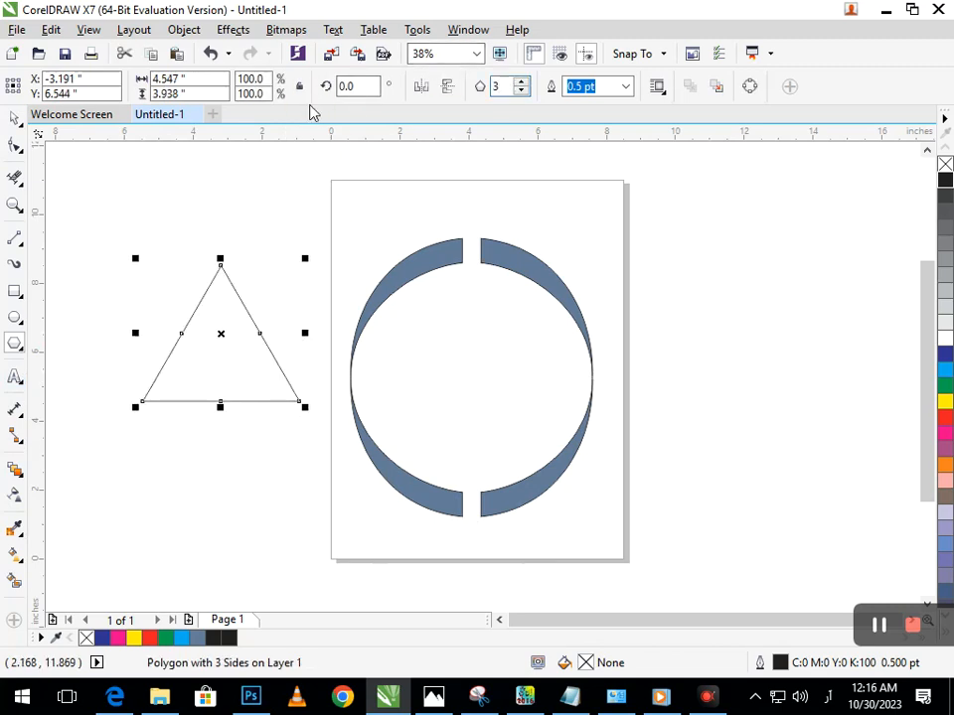
Make a vertically mirrored copy of the triangle directly below it, forming a diamond
left_click(14, 119)
left_click(207, 256)
left_click(239, 280)
left_click_drag(220, 259, 149, 470)
right_click(149, 470)
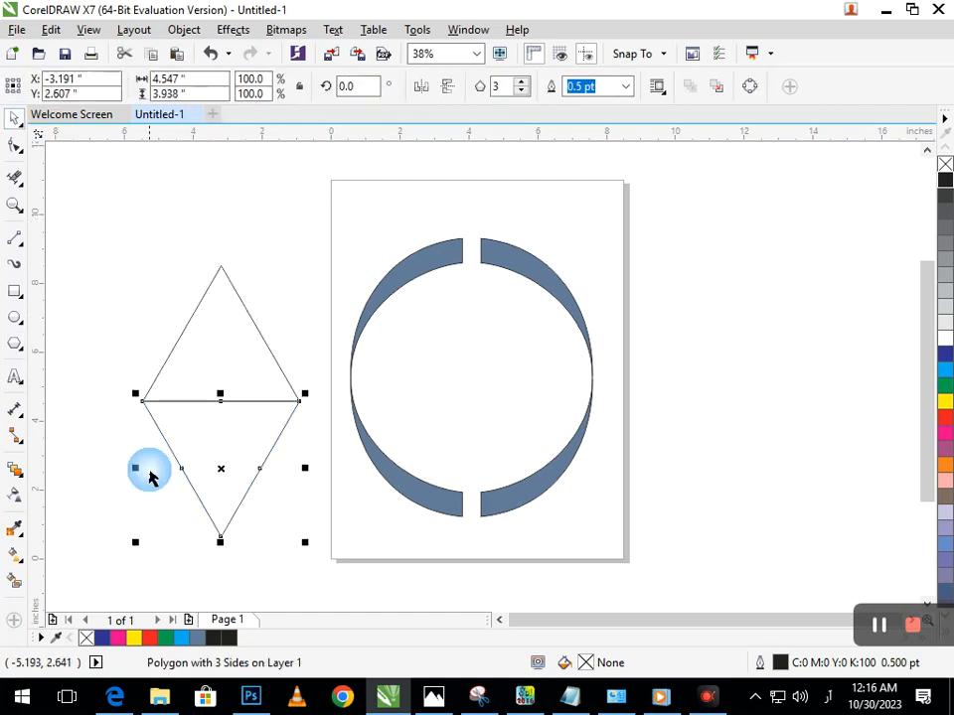
left_click(211, 458)
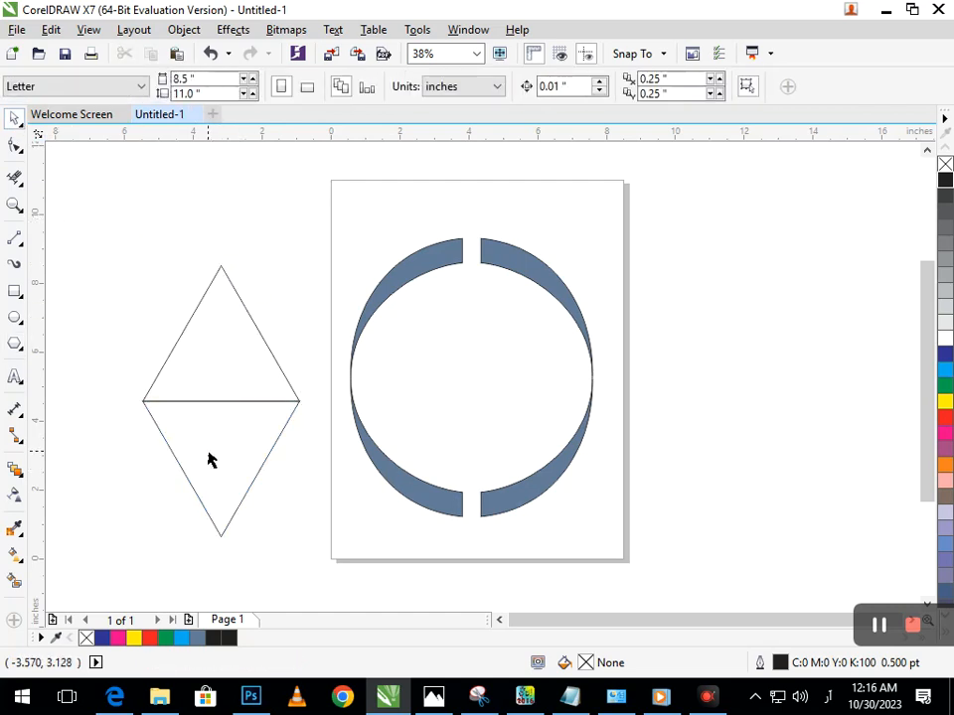
Draw a rectangle over the diamond's middle and delete its segments and the enclosed center line, leaving short stubs at both side corners
left_click(14, 292)
mouse_move(179, 385)
left_mouse_down()
mouse_move(248, 435)
mouse_move(276, 418)
left_mouse_up()
left_click(14, 177)
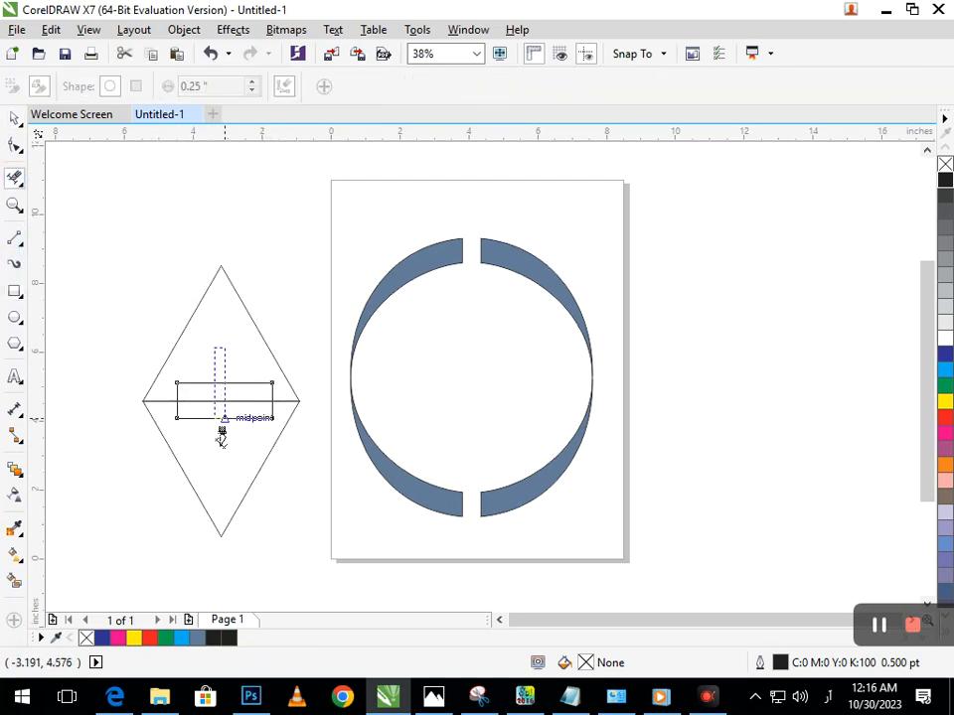
left_click(225, 419)
left_click(225, 403)
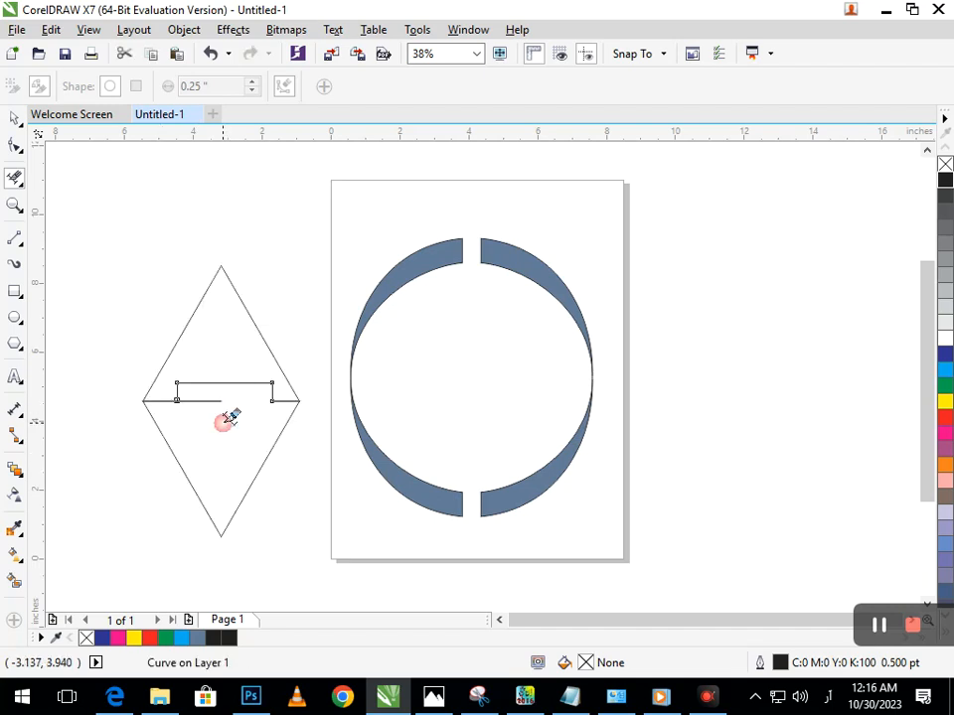
left_click(207, 384)
left_click(208, 399)
key("ctrl+z")
left_click(215, 374)
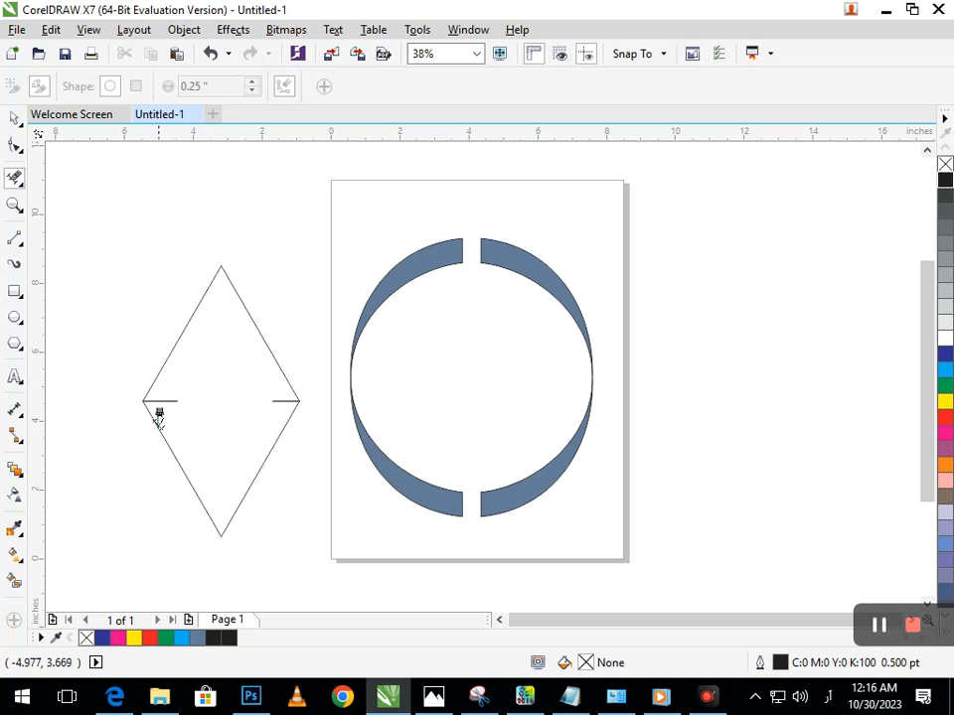
Reduce the diamond's height to about 5.98 inches and move it to the center of the crescent ring
left_click(15, 117)
left_click_drag(86, 220, 315, 563)
left_click_drag(219, 542, 222, 487)
left_click(207, 504)
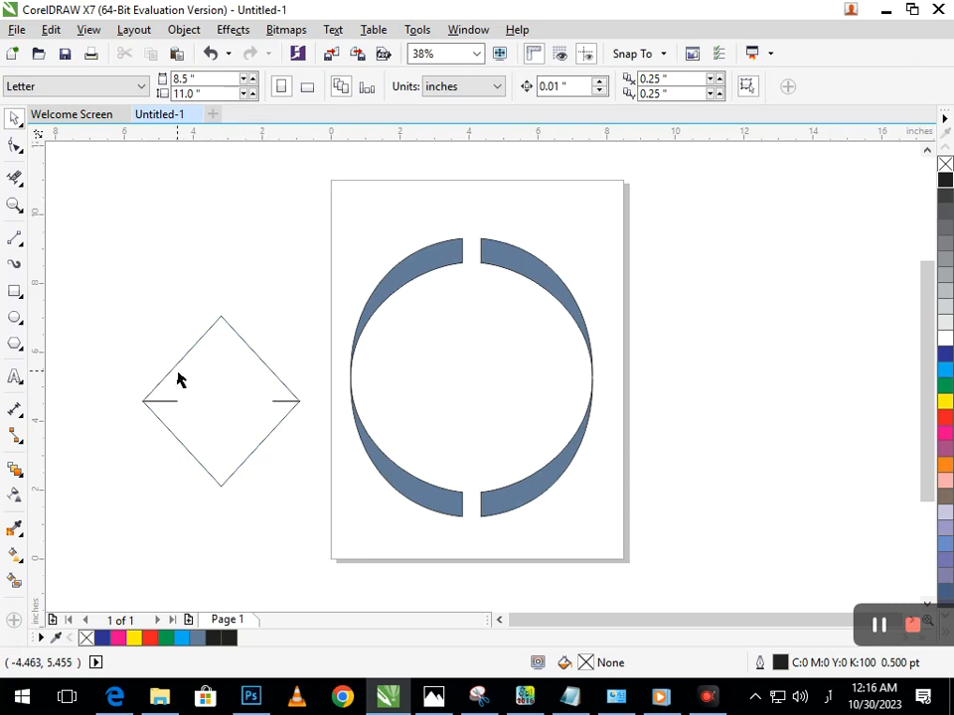
left_click_drag(134, 293, 329, 511)
left_click_drag(227, 499, 220, 510)
left_click(264, 529)
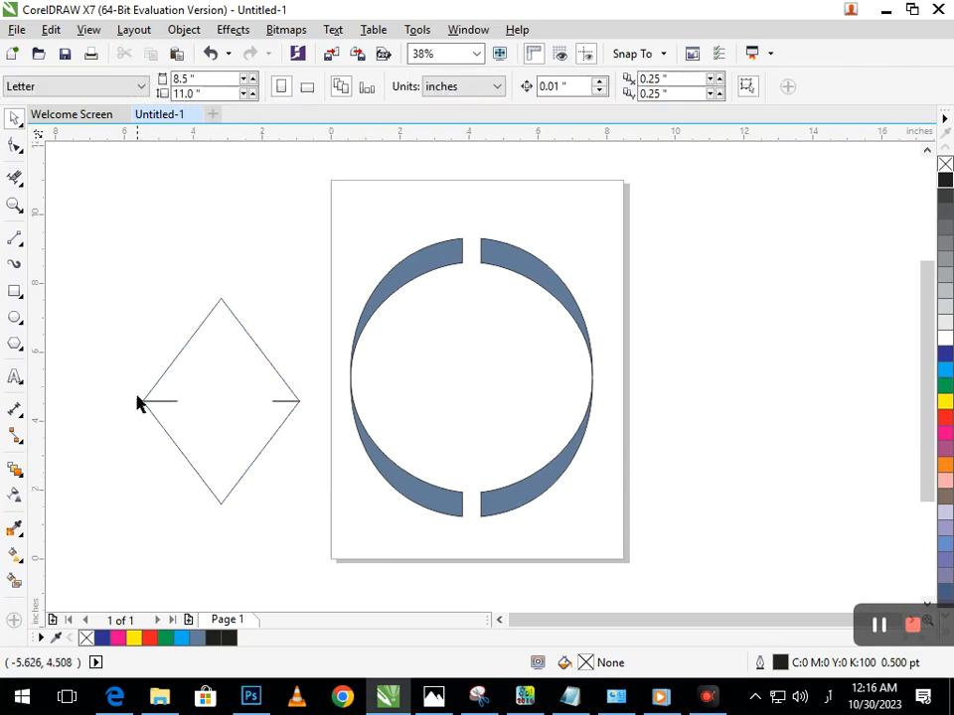
left_click_drag(139, 402, 469, 404)
left_click(710, 472)
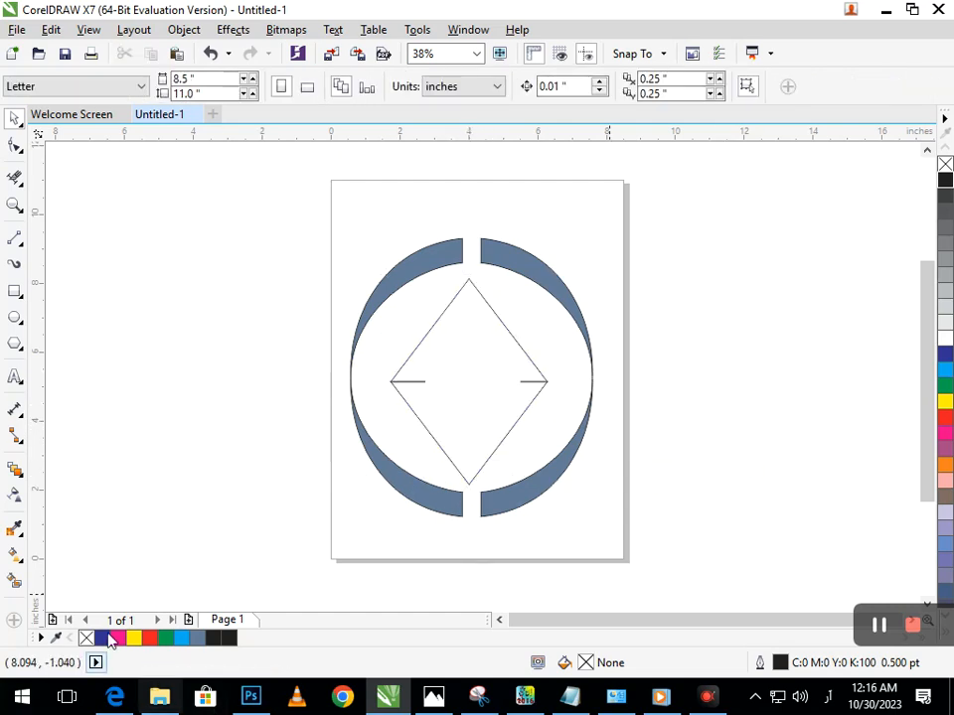
left_click(485, 421)
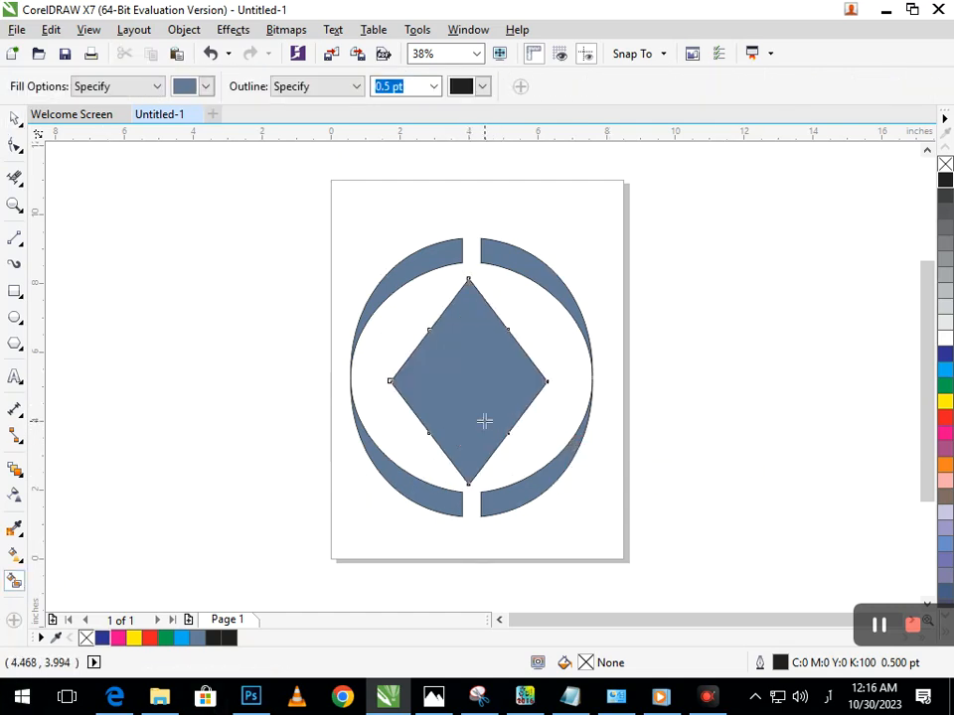
key("ctrl+z")
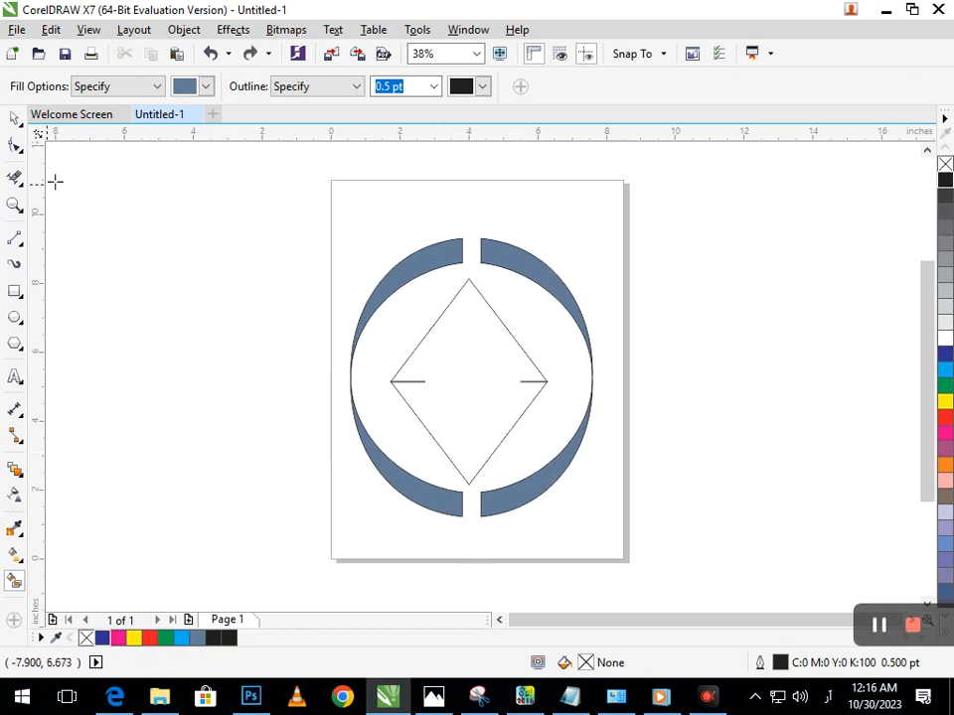
left_click(14, 121)
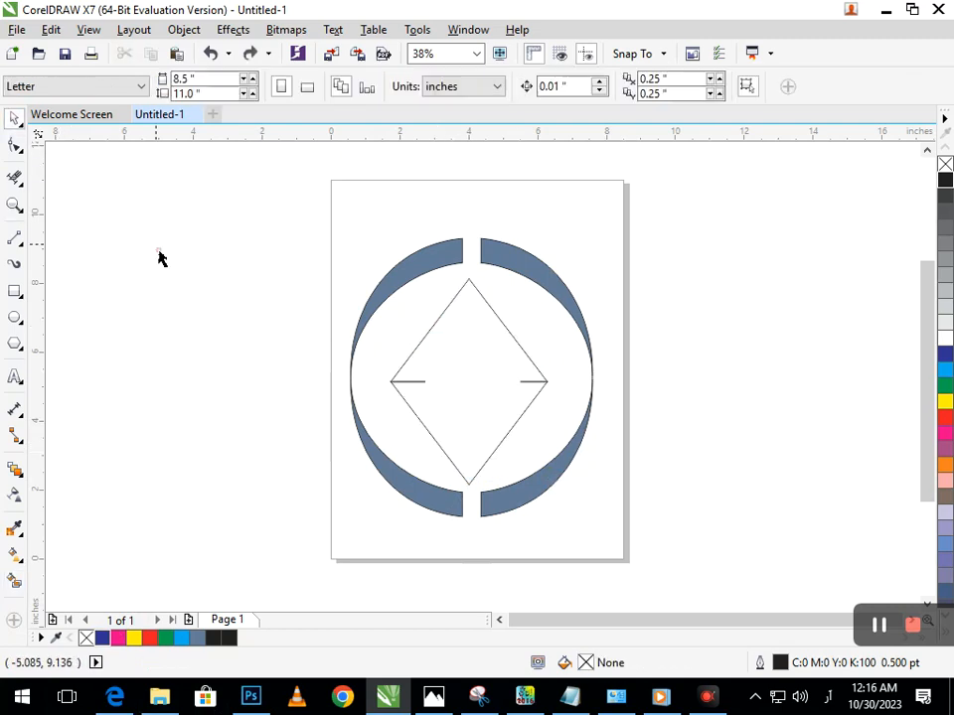
Add the artistic text GRAPHIC in 24 pt Arial in the empty space left of the page
left_click(15, 377)
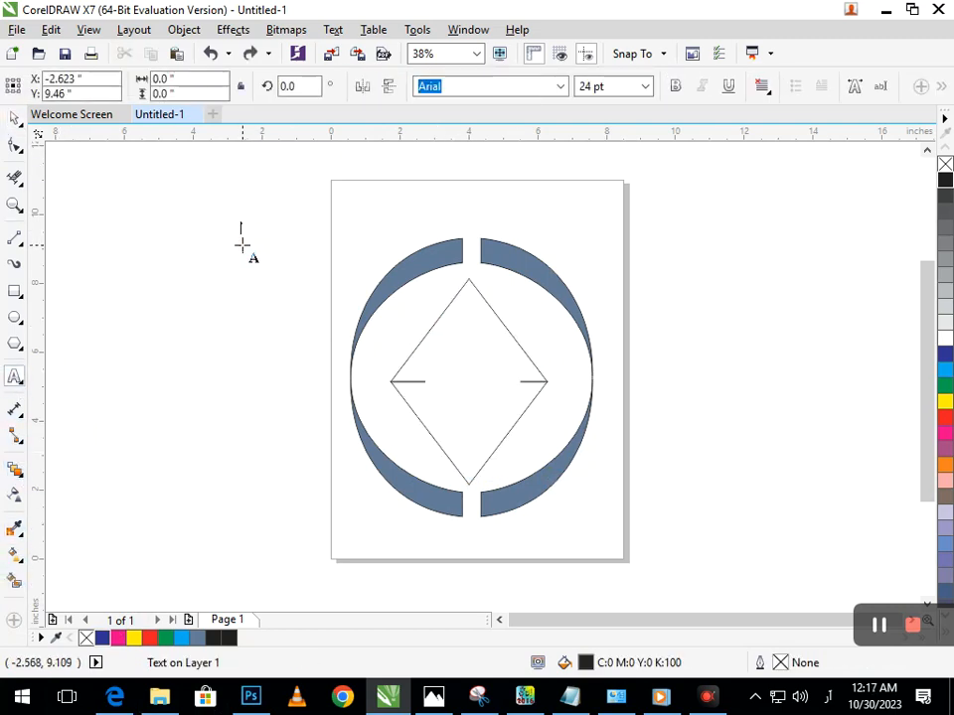
left_click(241, 238)
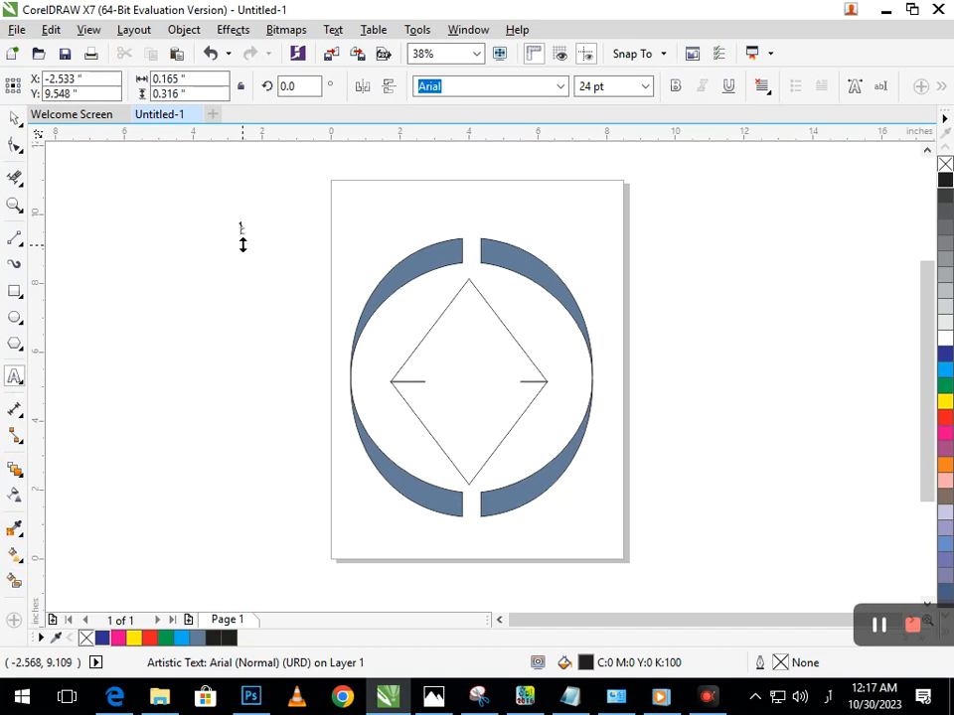
type("g")
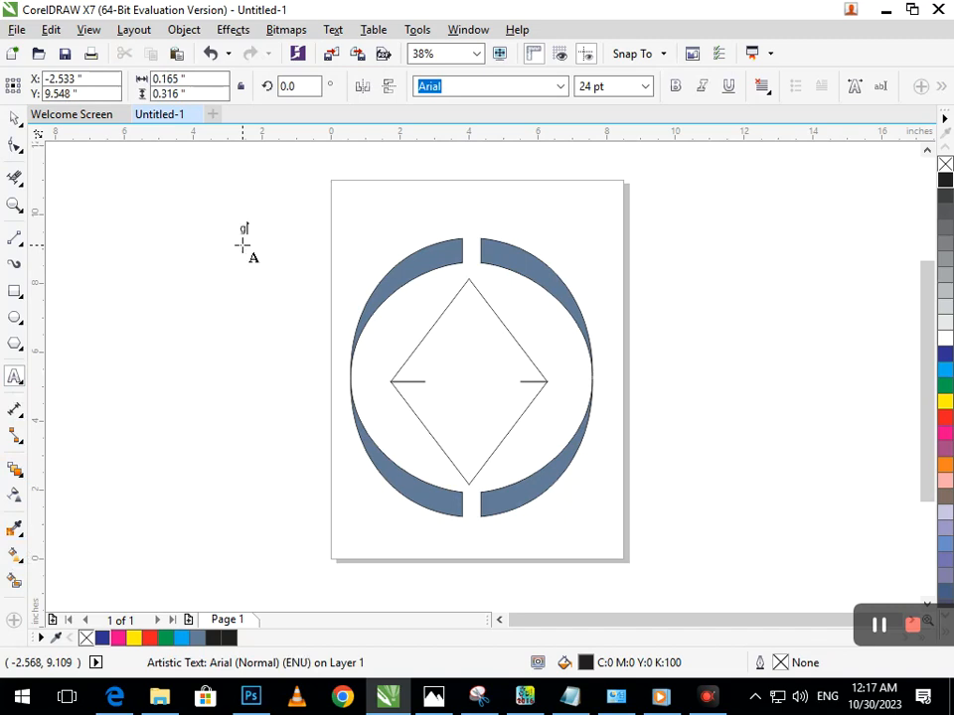
type("R")
key("BackSpace")
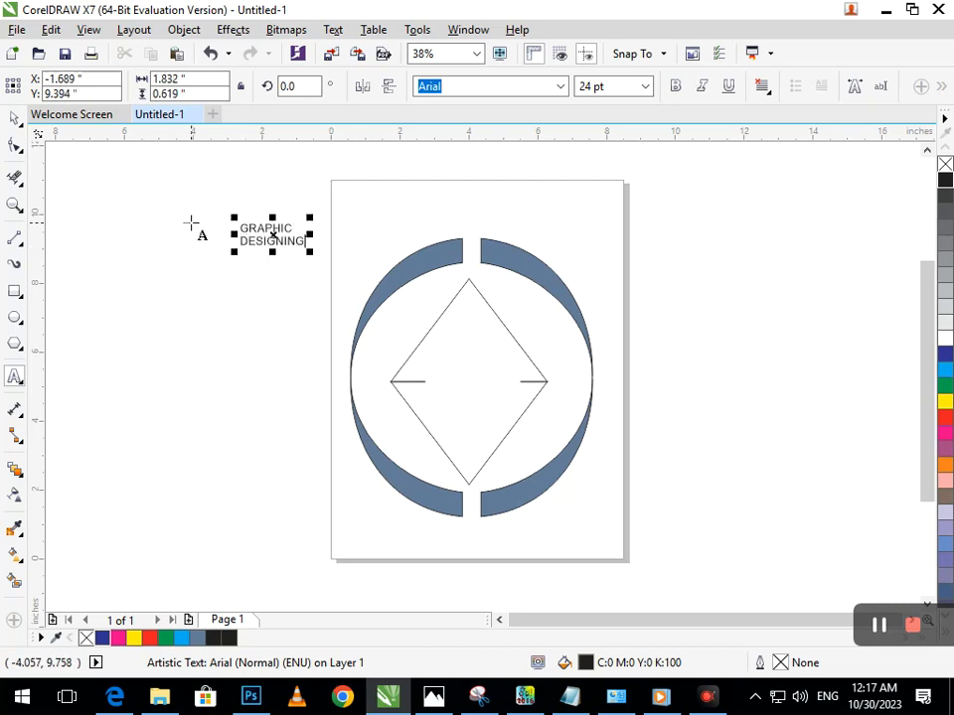
key("BackSpace")
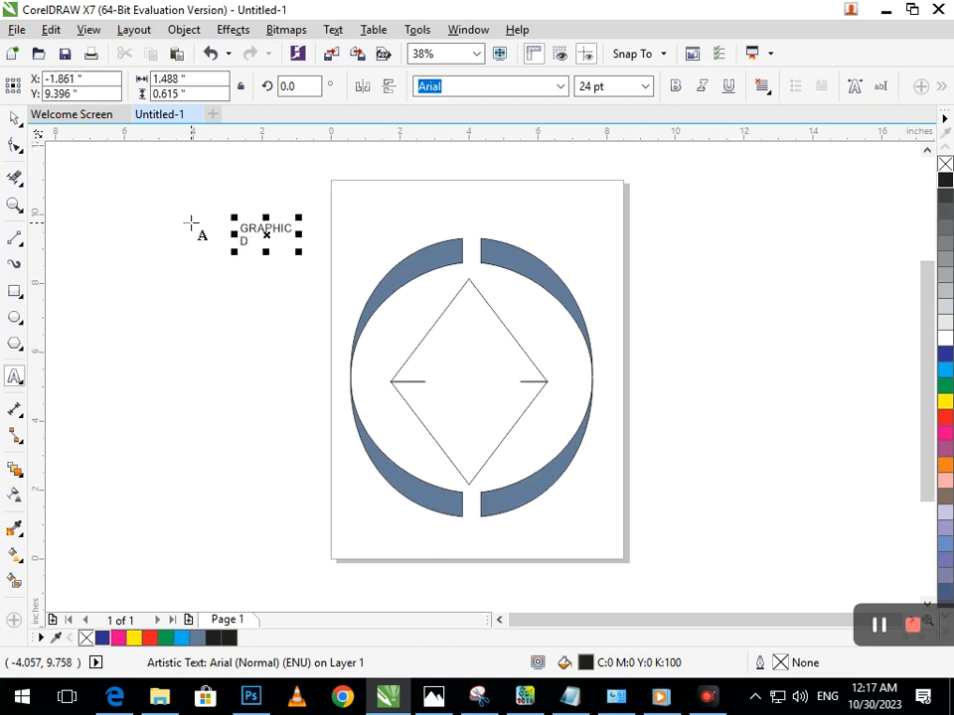
key("BackSpace")
left_click(12, 119)
left_click(118, 260)
Enlarge the GRAPHIC text to about 50.6 pt and place it inside the diamond, just above the side stubs
left_click_drag(276, 237, 422, 395)
left_click(803, 438)
key("F2")
right_click(456, 326)
key("F2")
left_click_drag(343, 249, 600, 474)
left_click(460, 353)
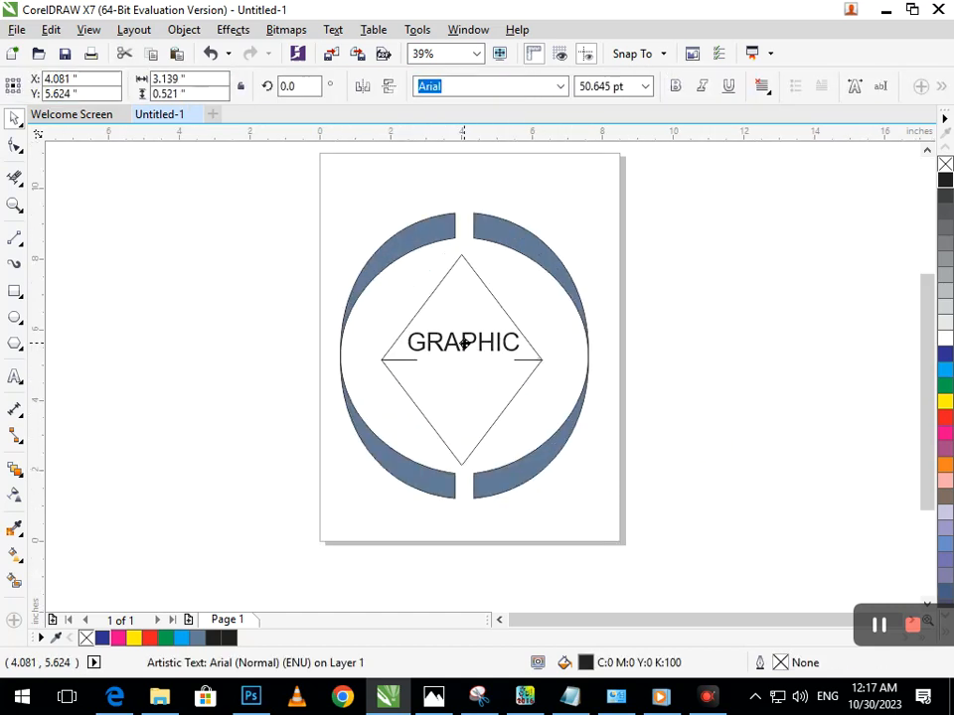
left_click(637, 508)
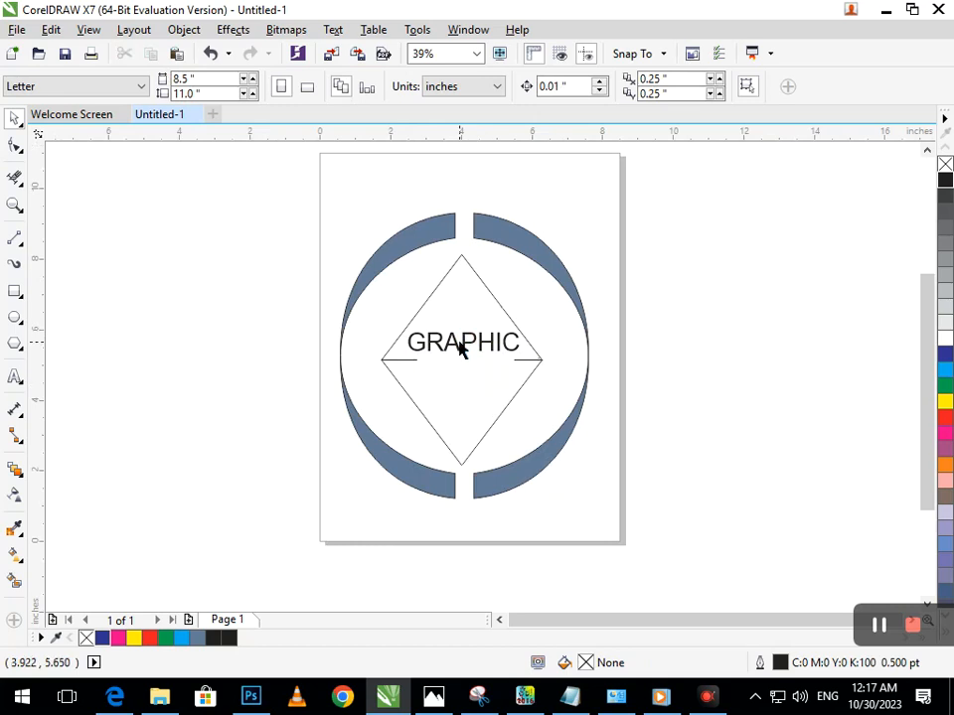
Make a copy of the GRAPHIC text just below the diamond's side stubs
left_click(464, 347)
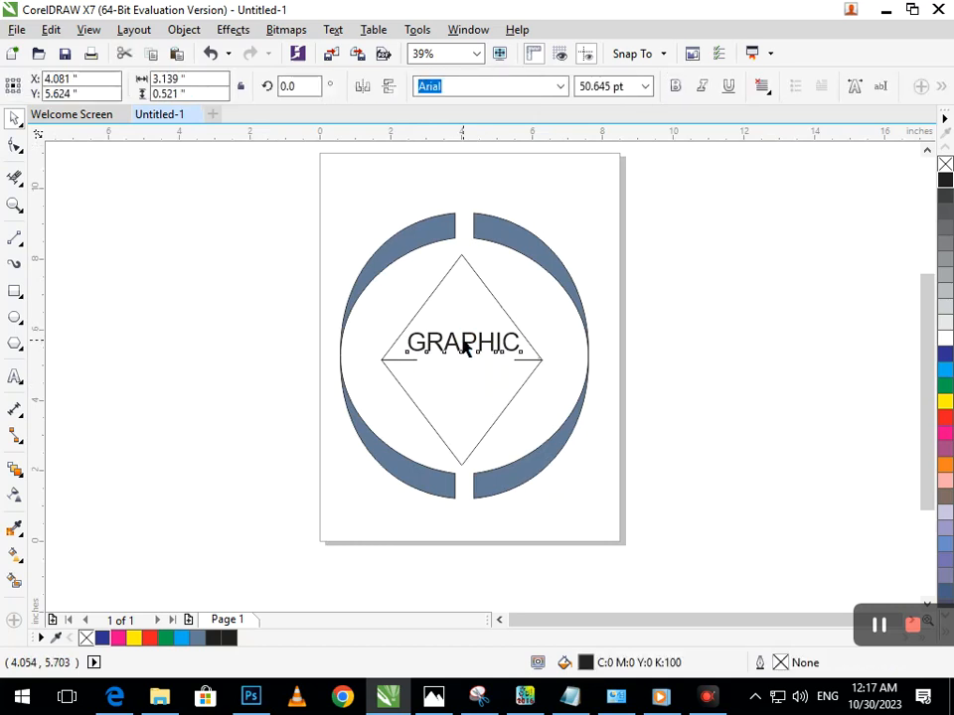
left_click_drag(464, 347, 462, 383)
right_click(462, 383)
left_click(591, 446)
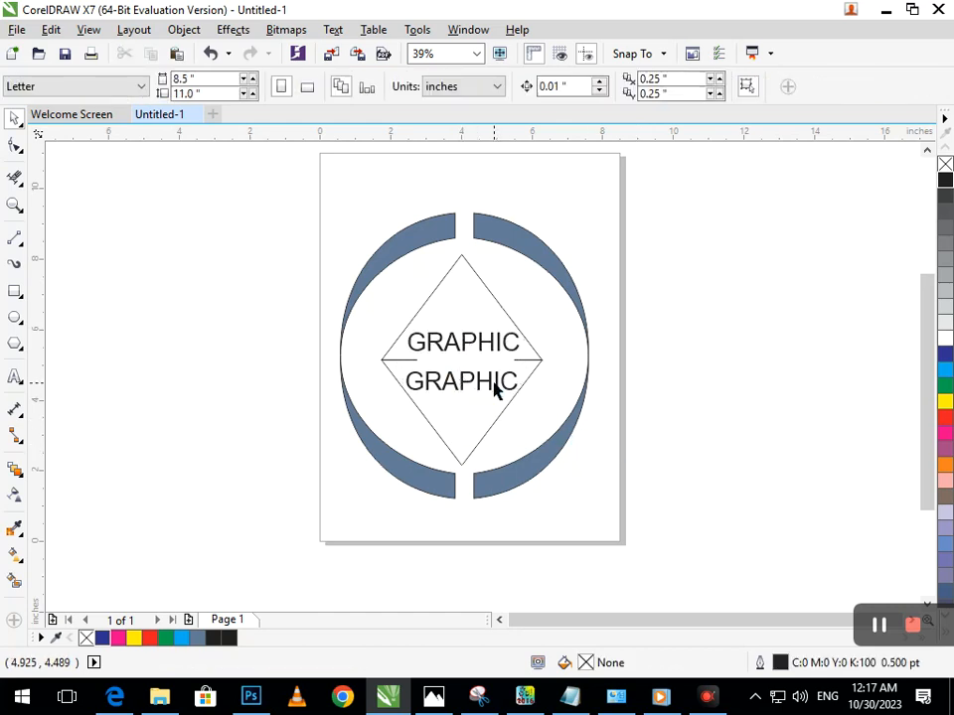
Change the wording of the lower text copy to DESIGNING
double_click(494, 390)
key("BackSpace")
key("BackSpace")
key("BackSpace")
key("BackSpace")
key("BackSpace")
key("BackSpace")
key("BackSpace")
type("DESIGNING")
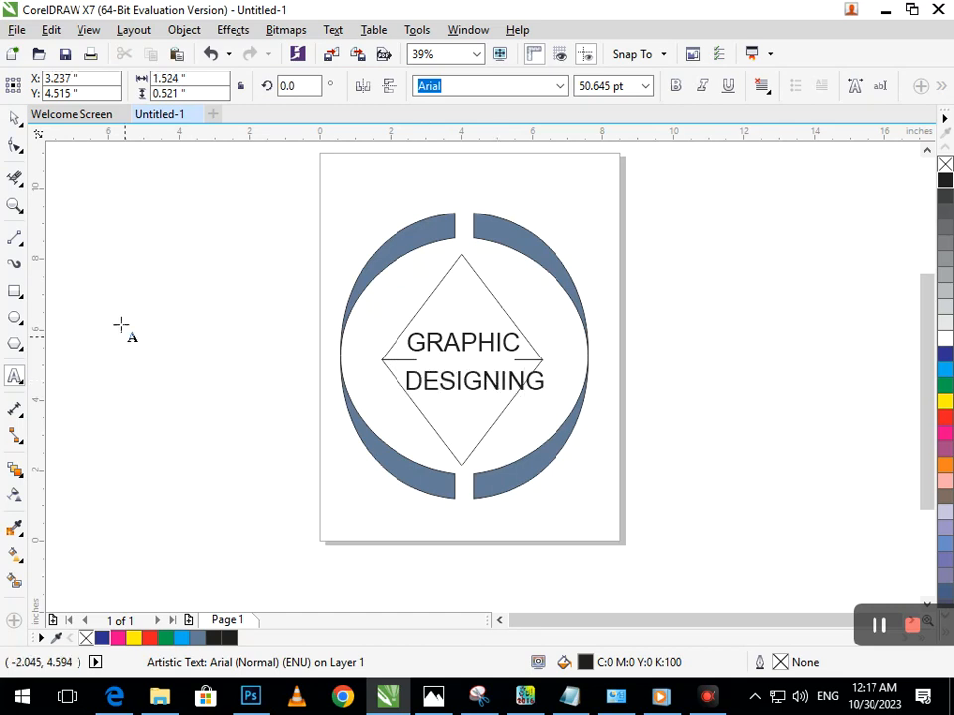
left_click(15, 119)
left_click(188, 331)
Scale down the DESIGNING text to fit the diamond below the stubs, and nudge GRAPHIC slightly down
left_click(462, 395)
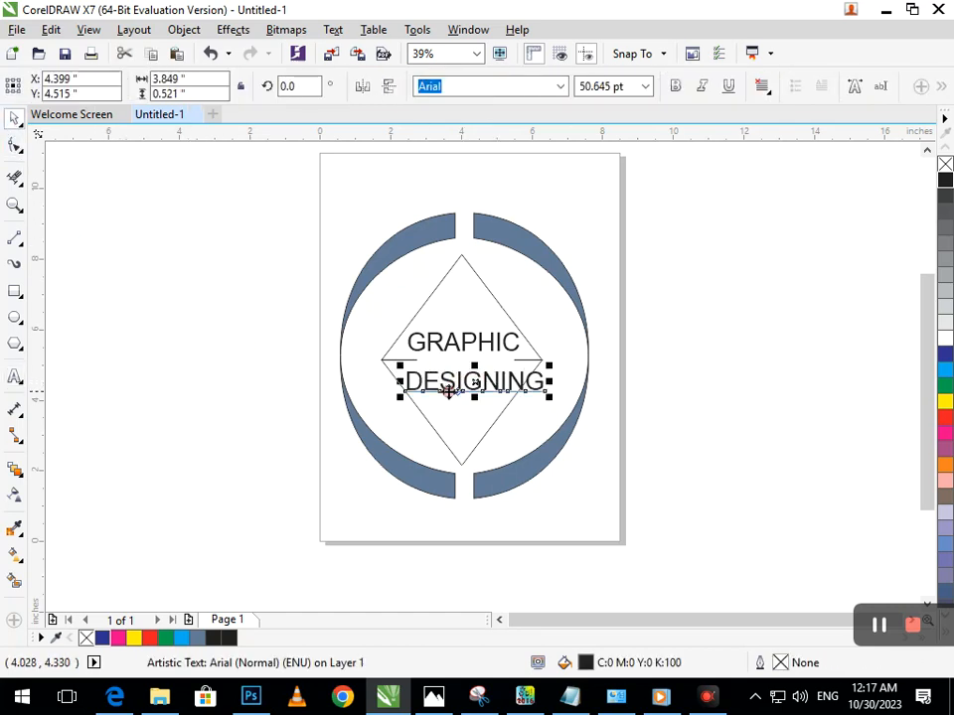
left_click_drag(399, 398, 434, 383)
left_click(445, 341)
left_click_drag(445, 341, 445, 344)
left_click(403, 390)
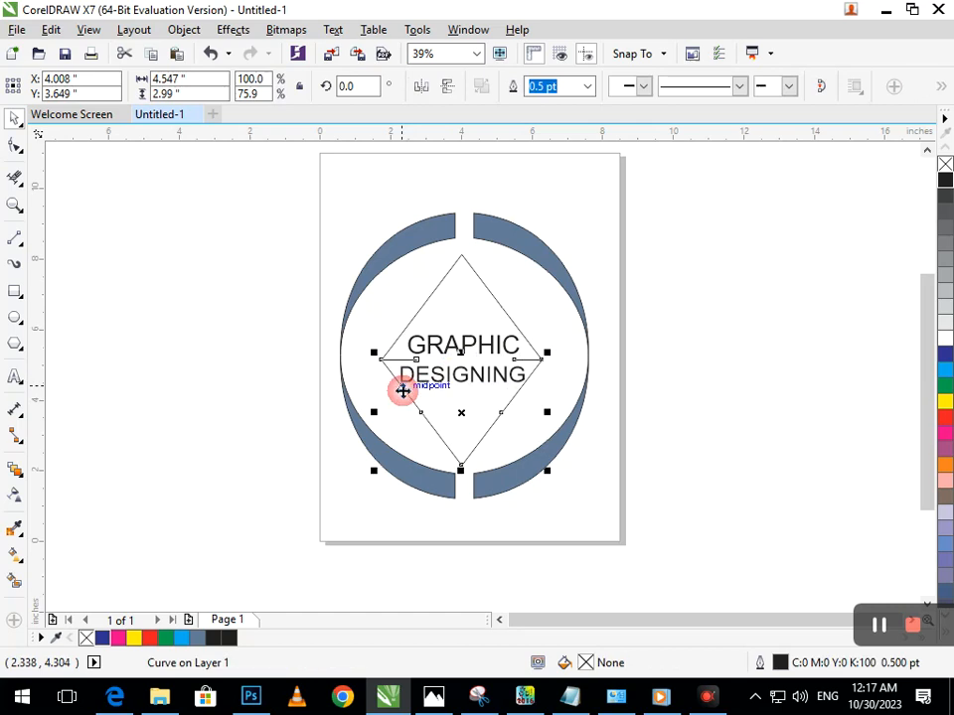
left_click(283, 447)
left_click(403, 396)
left_click_drag(394, 395, 396, 413)
left_click(643, 409)
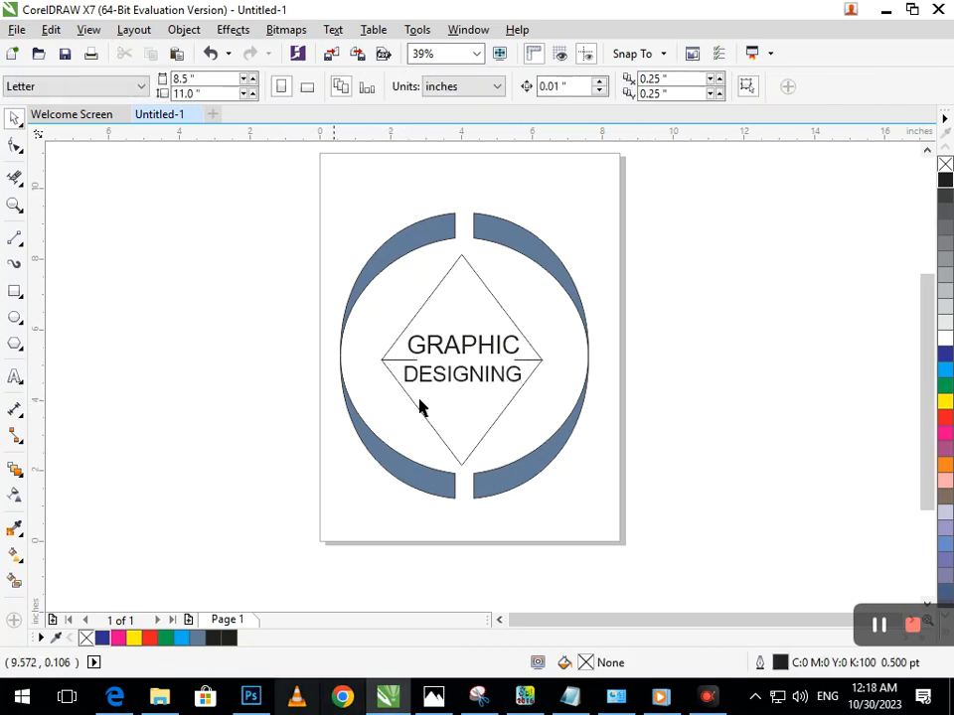
Nudge the GRAPHIC text slightly up and left so it is centered over DESIGNING
left_click(466, 346)
left_click_drag(466, 346, 461, 342)
left_click(551, 506)
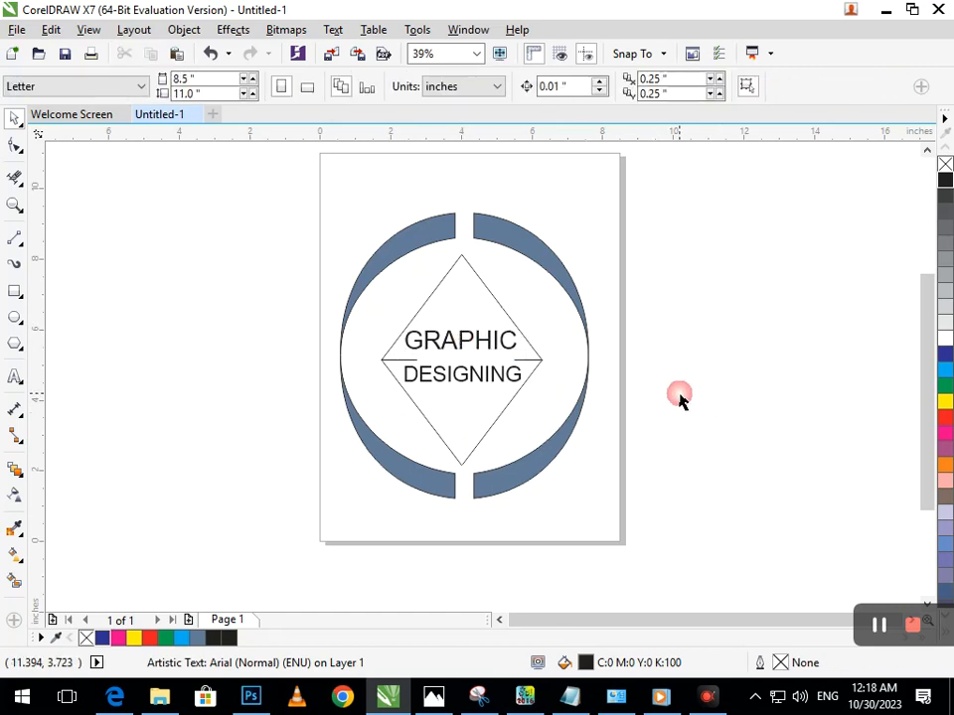
Select both halves of the diamond and give them a 12 pt blue outline
left_click_drag(535, 371, 517, 432)
key("ctrl+z")
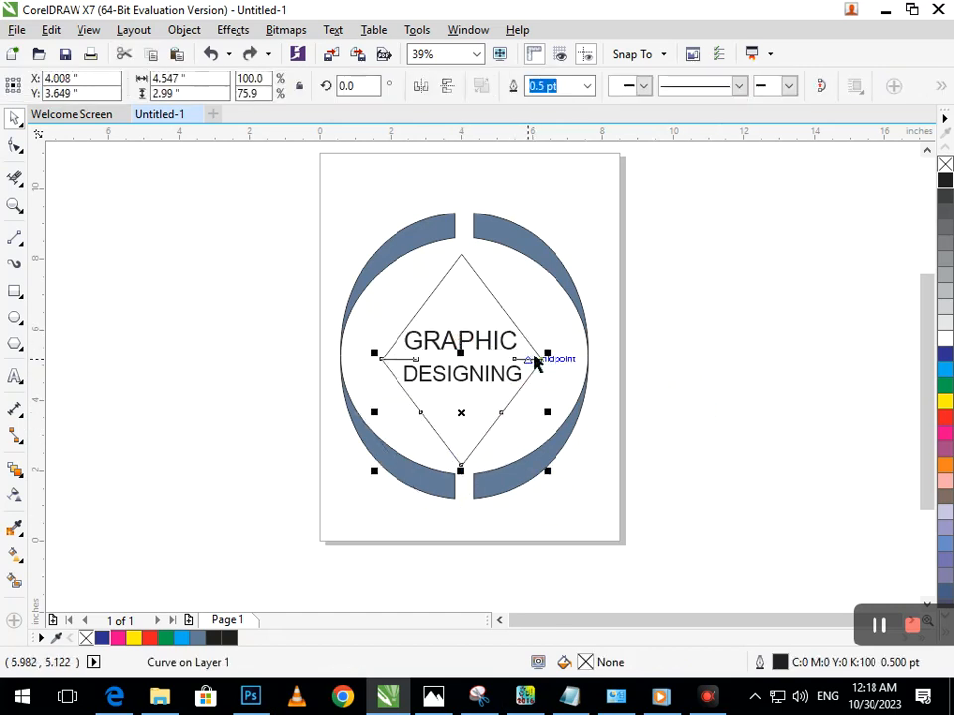
left_click(535, 343, "shift")
left_click_drag(538, 347, 689, 361)
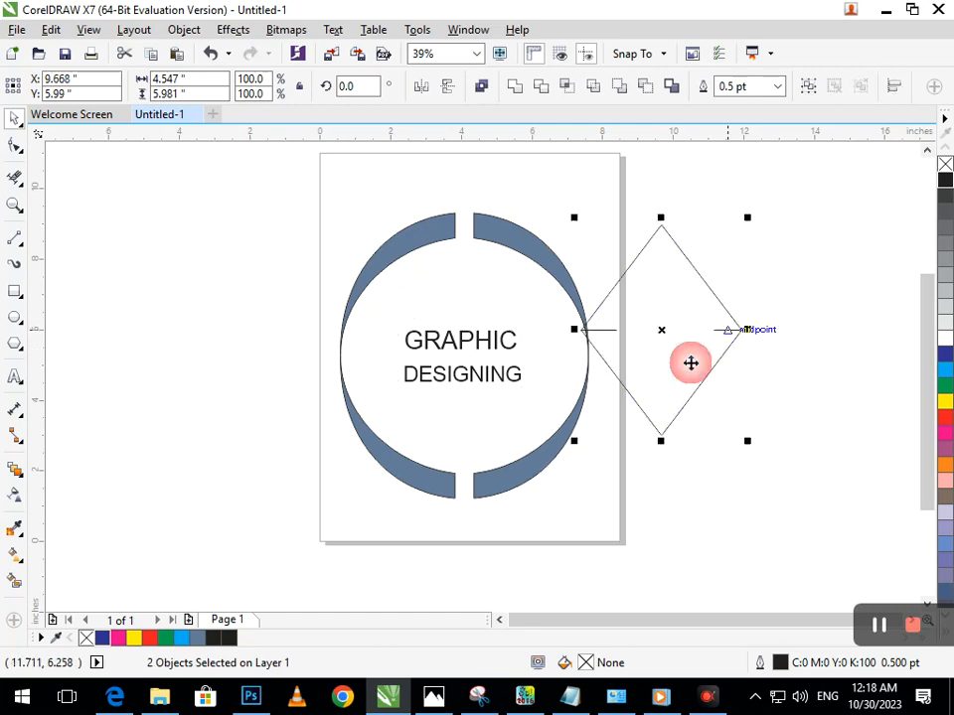
key("ctrl+z")
left_click(777, 88)
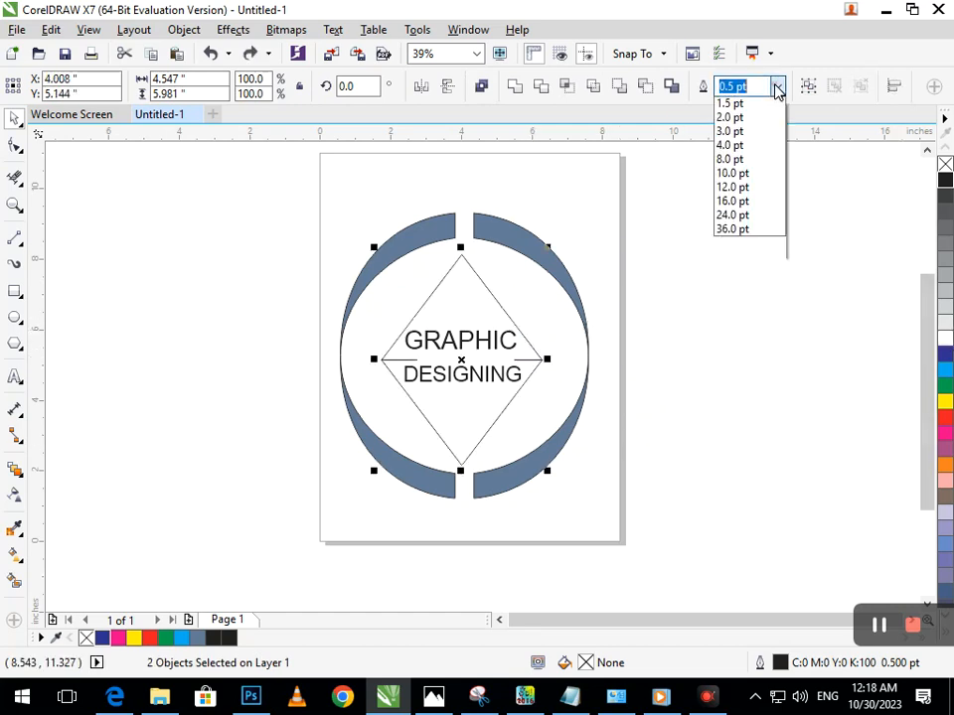
left_click(743, 259)
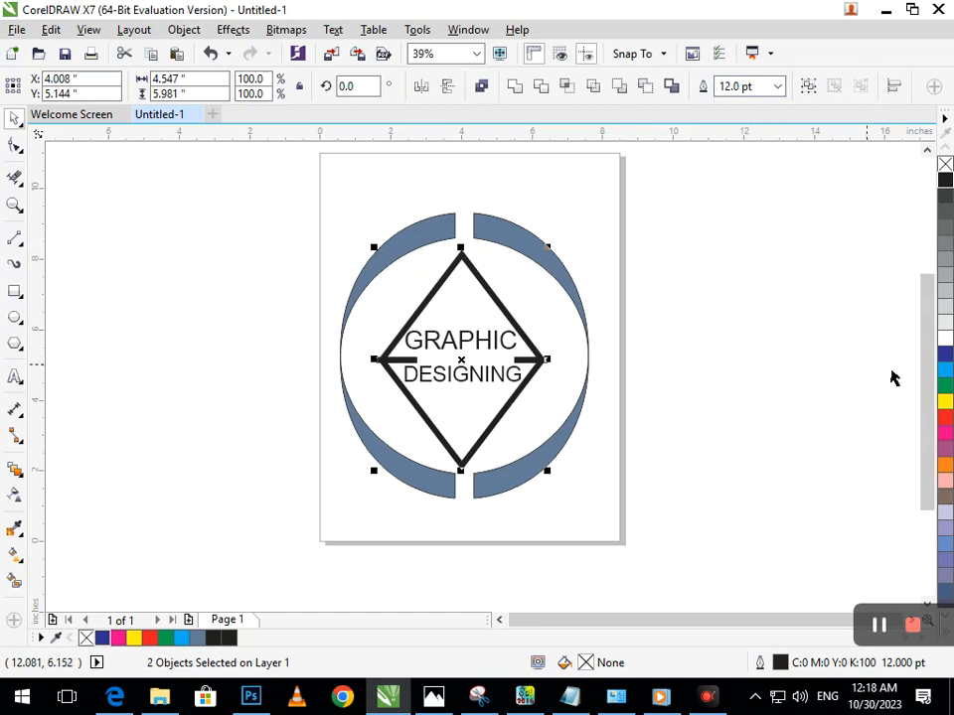
right_click(945, 352)
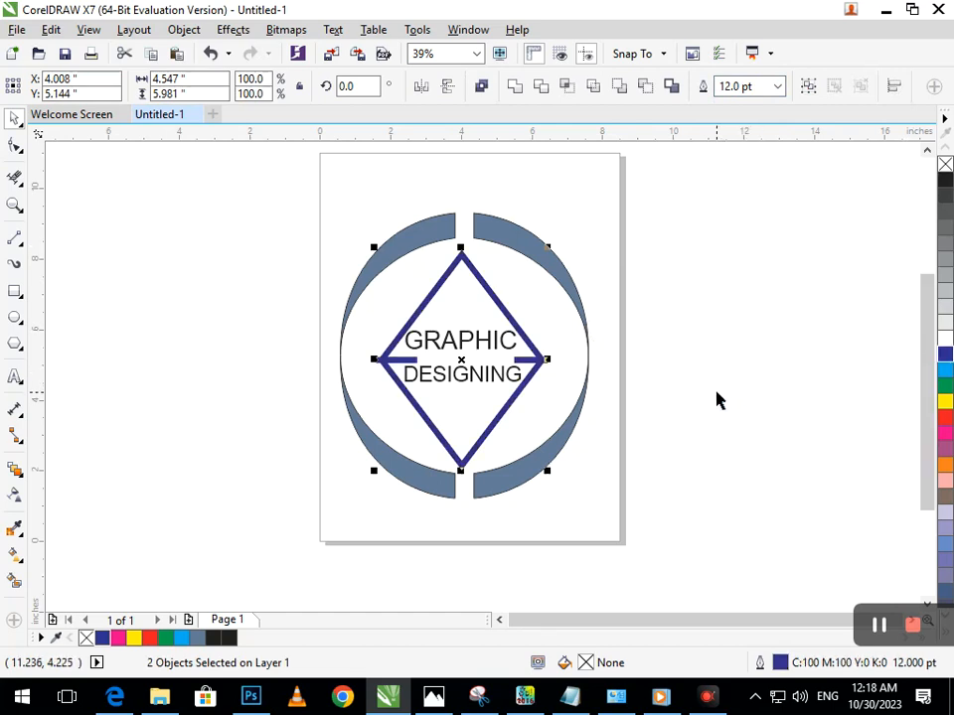
Set the diamond's outline width to 4 pt
left_click(777, 86)
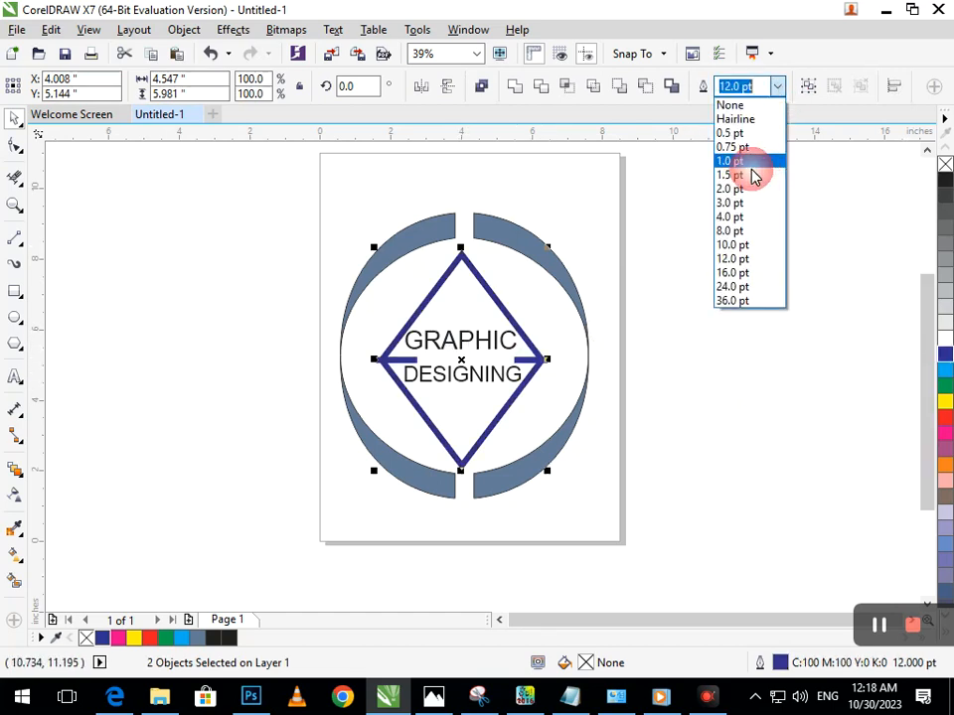
left_click(739, 219)
left_click(654, 355)
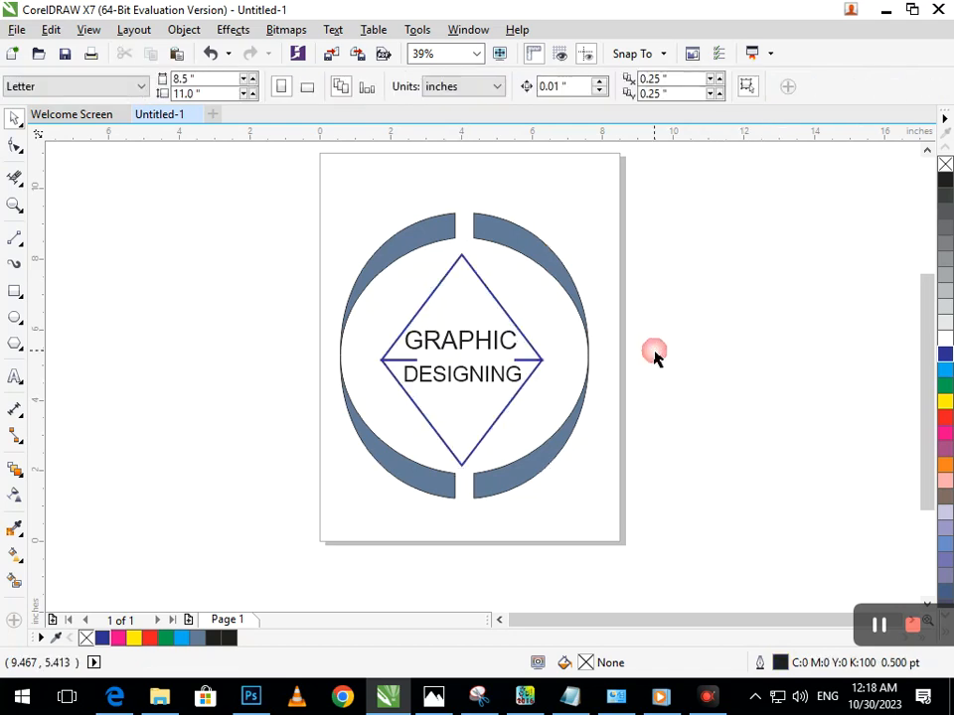
Select both halves of the diamond and change their outline color to black
left_click(499, 423)
left_click(508, 314, "shift")
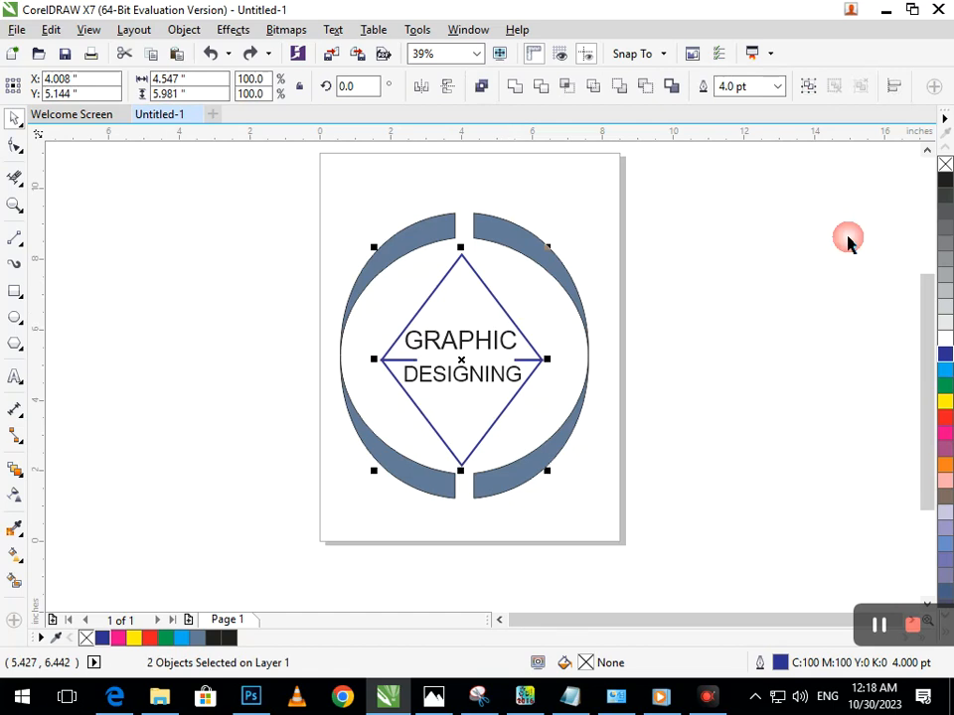
right_click(945, 179)
left_click(724, 309)
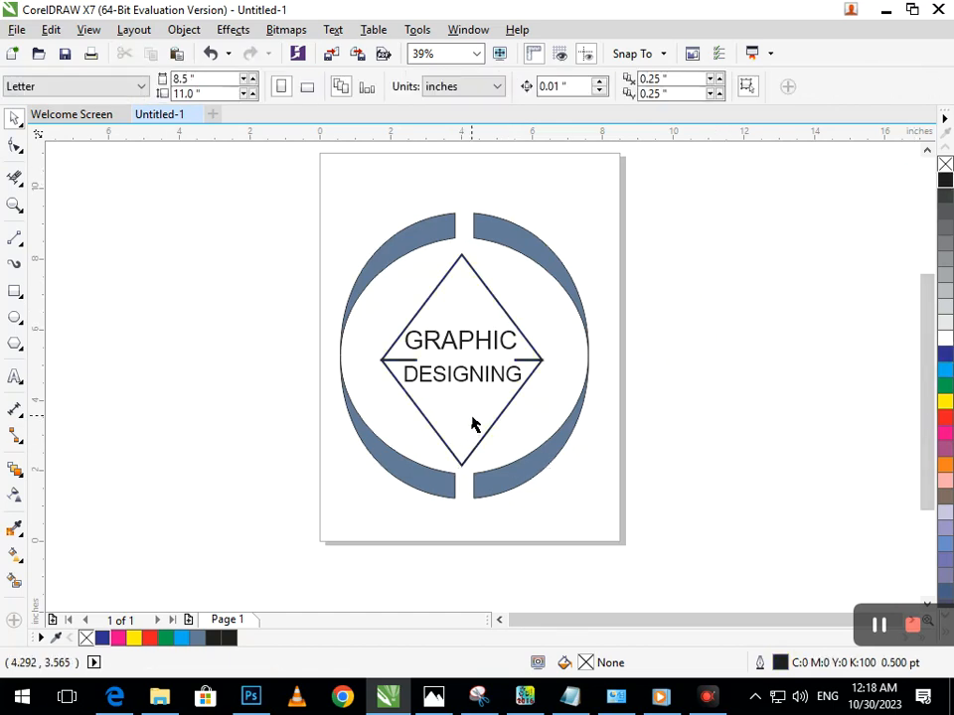
Fill the lower-right crescent with blue (C100 M100 Y0 K0) and the upper-right crescent with purple (C20 M80 Y0 K20)
left_click(541, 470)
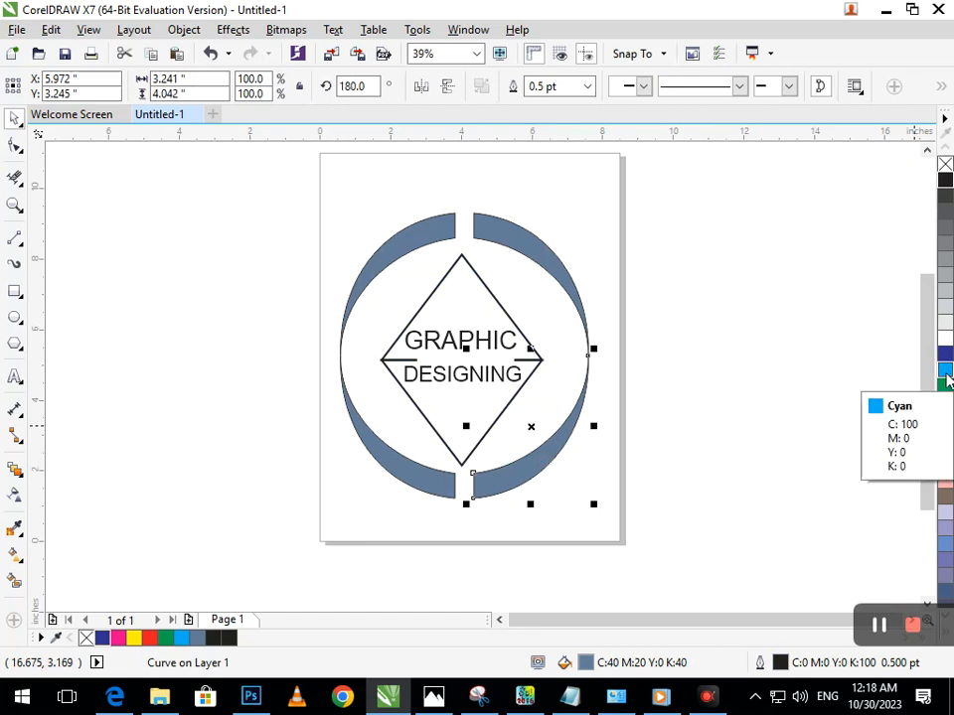
left_click(945, 354)
left_click(528, 314)
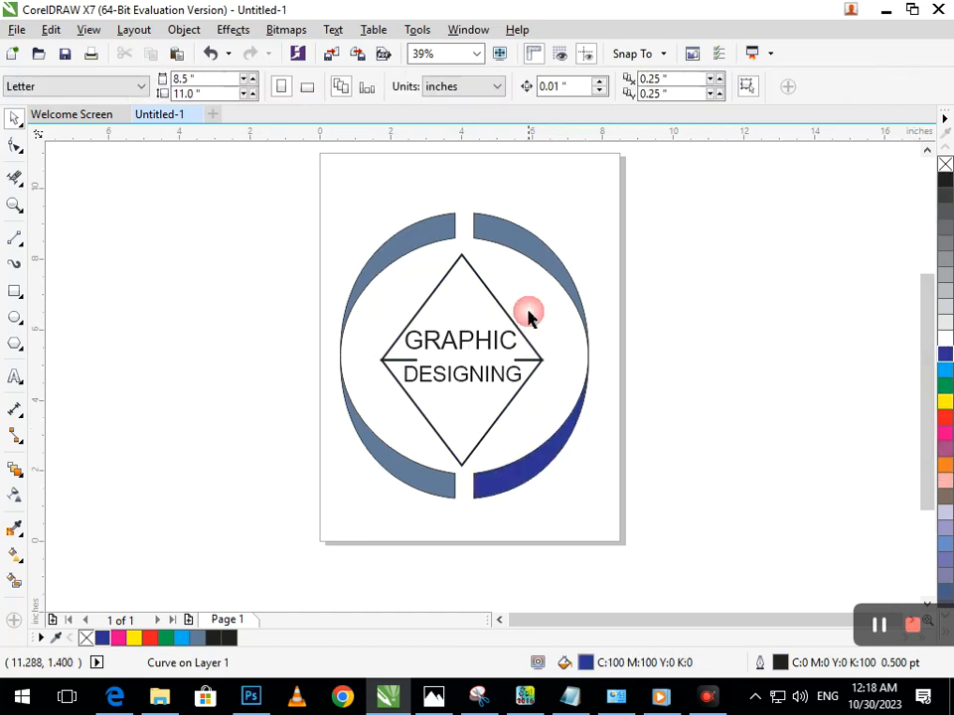
left_click(536, 263)
left_click(945, 449)
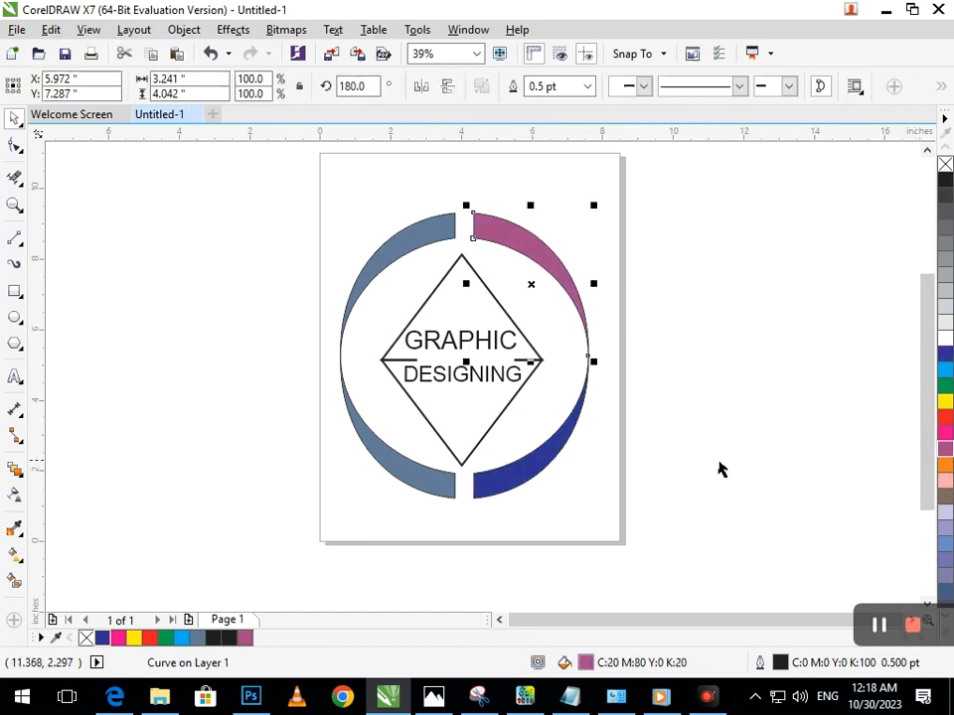
left_click(464, 501)
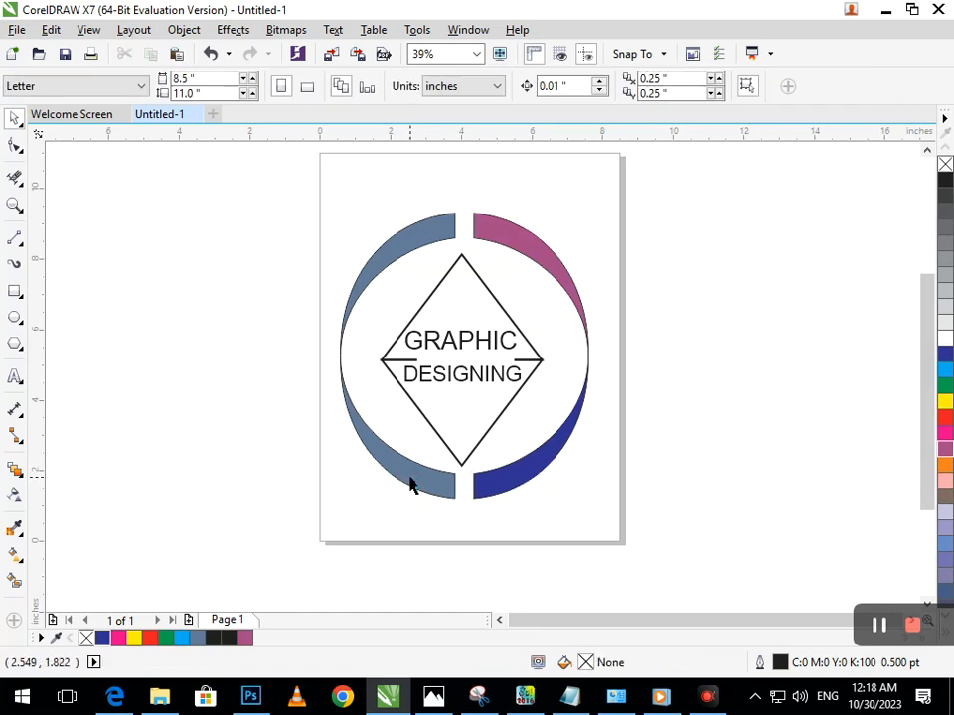
Fill the lower-left crescent with the same purple and the upper-left crescent with the same blue
left_click(412, 484)
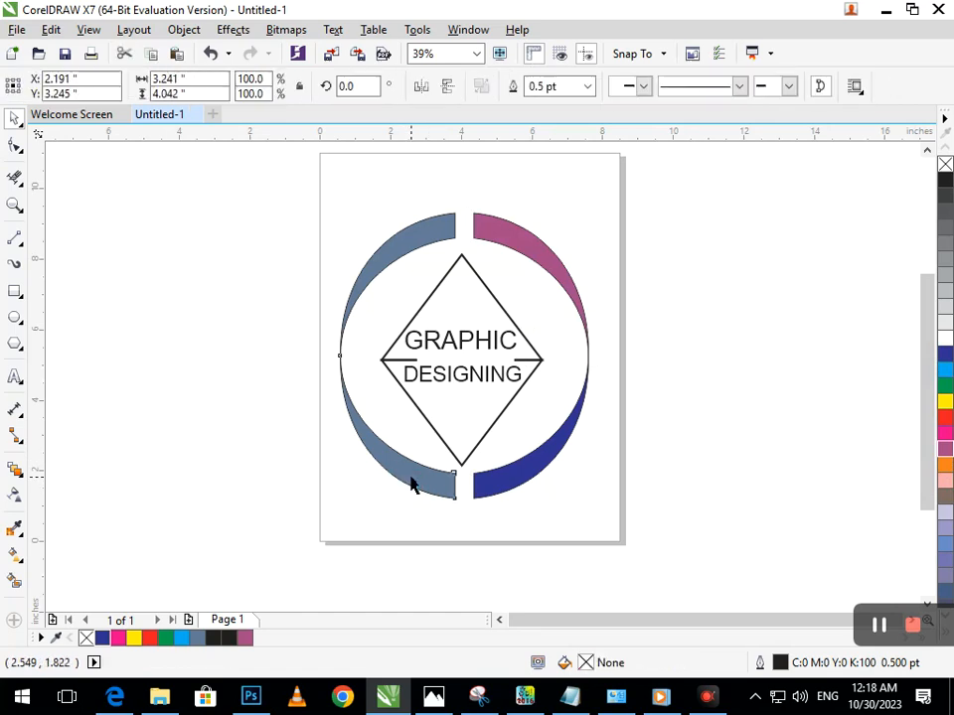
left_click(946, 455)
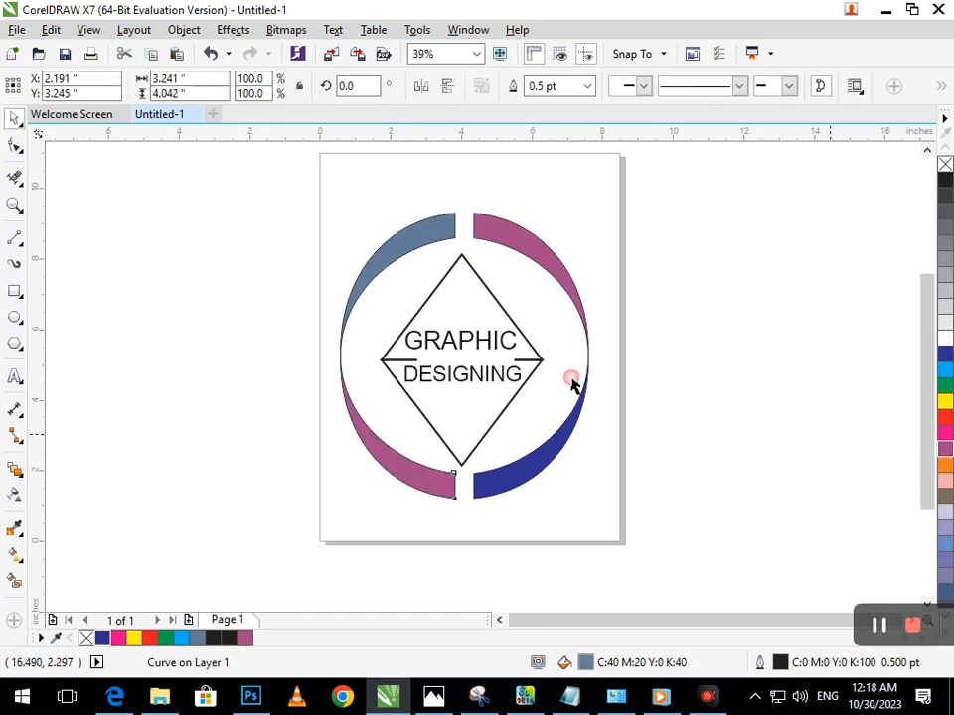
left_click(400, 236)
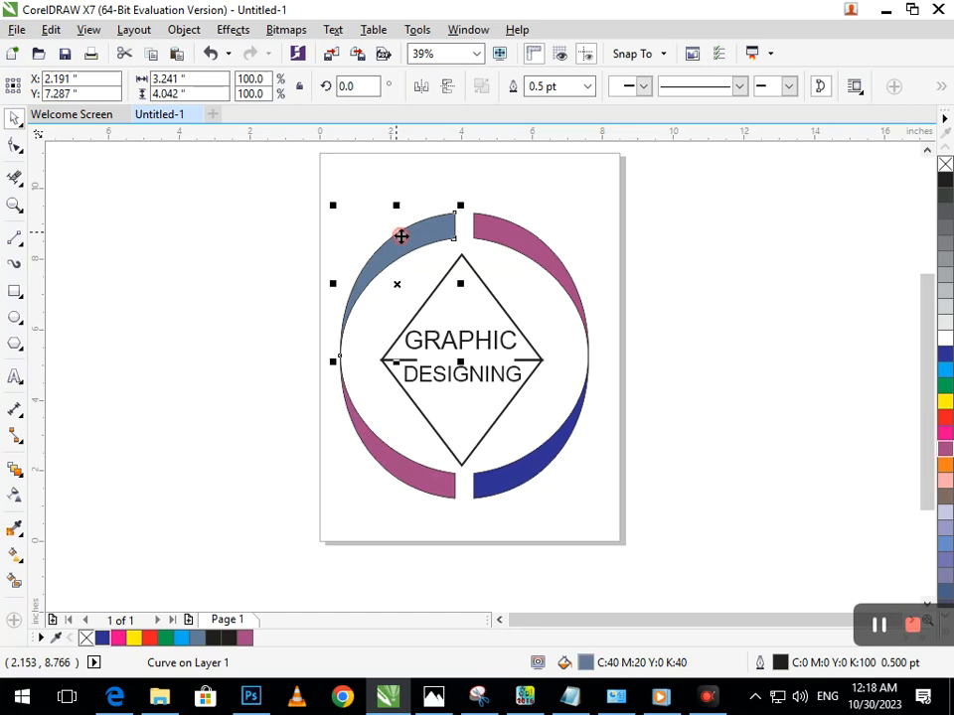
left_click(947, 358)
Color all the letters of the GRAPHIC text blue (C100 M100 Y0 K0), fill and outline
left_click(458, 387)
double_click(477, 343)
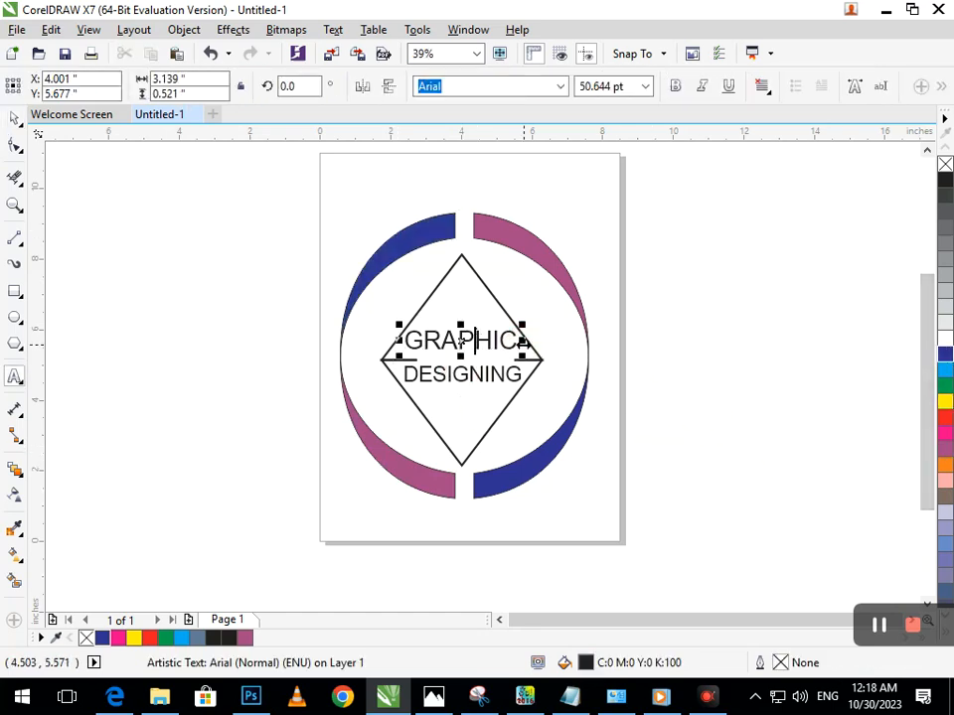
left_click_drag(393, 342, 639, 358)
left_click(945, 354)
left_click(10, 117)
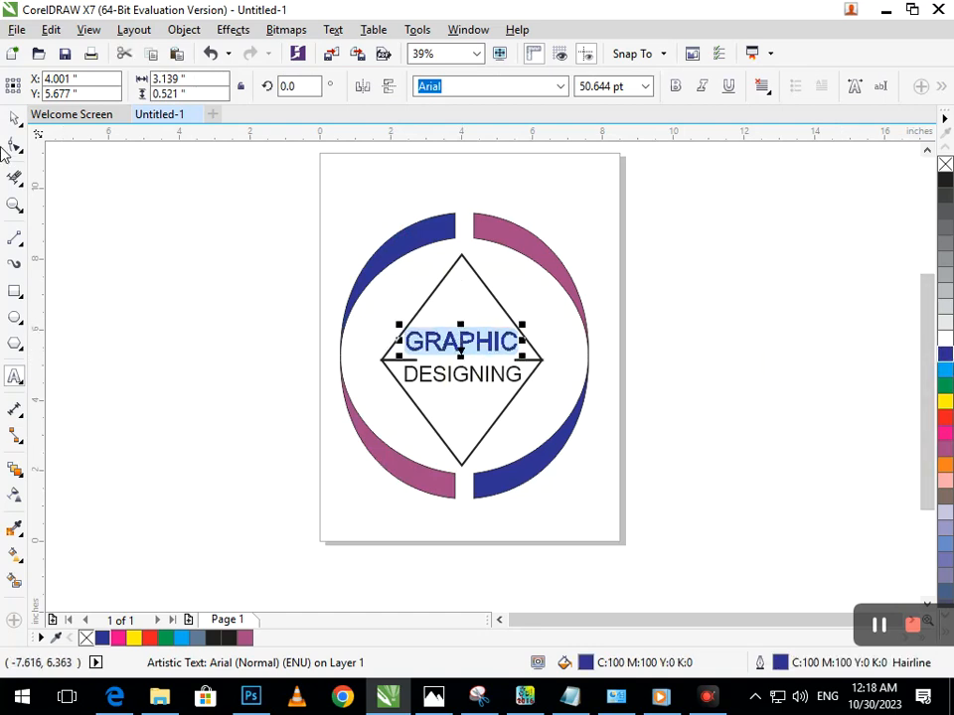
Color all the letters of the DESIGNING text purple (C20 M80 Y0 K20), fill and outline
left_click(444, 404)
double_click(505, 381)
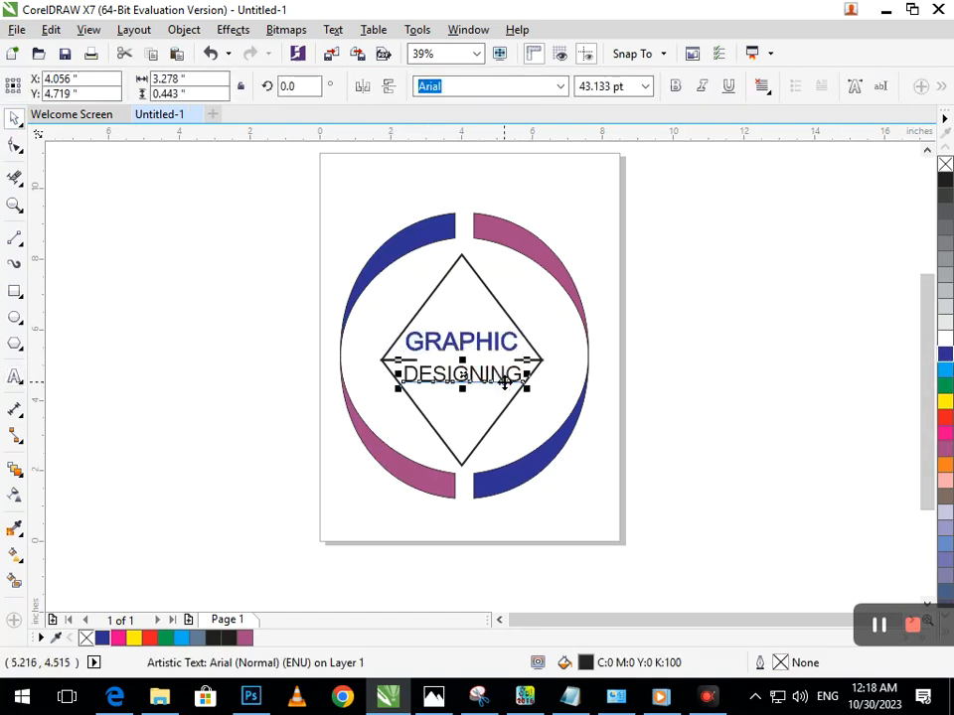
left_click_drag(524, 379, 520, 378)
key("ctrl+z")
double_click(430, 378)
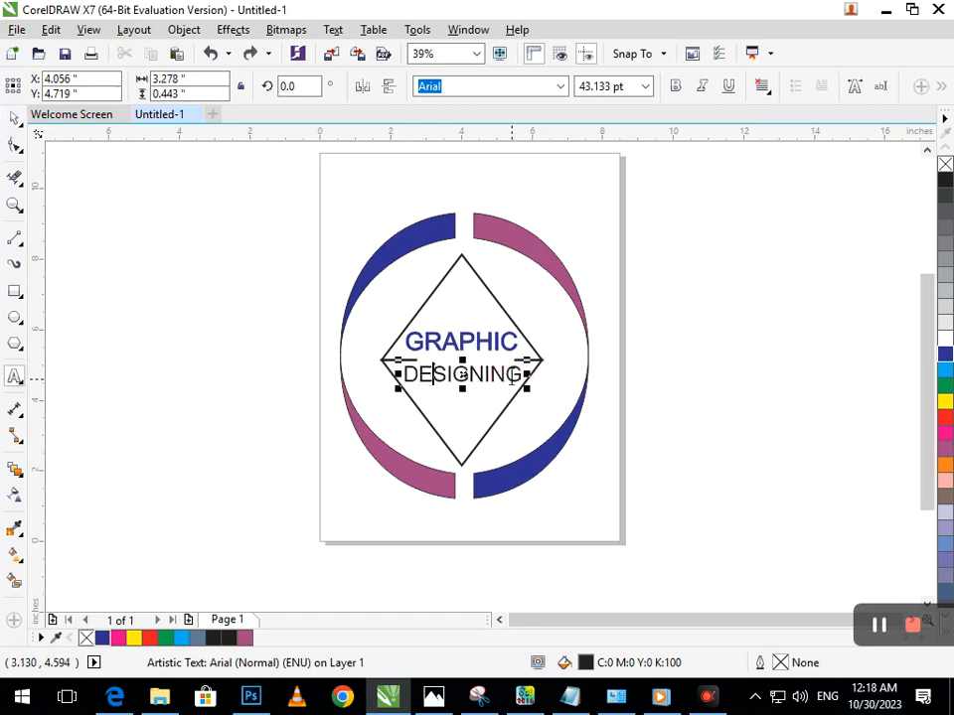
left_click_drag(524, 375, 389, 372)
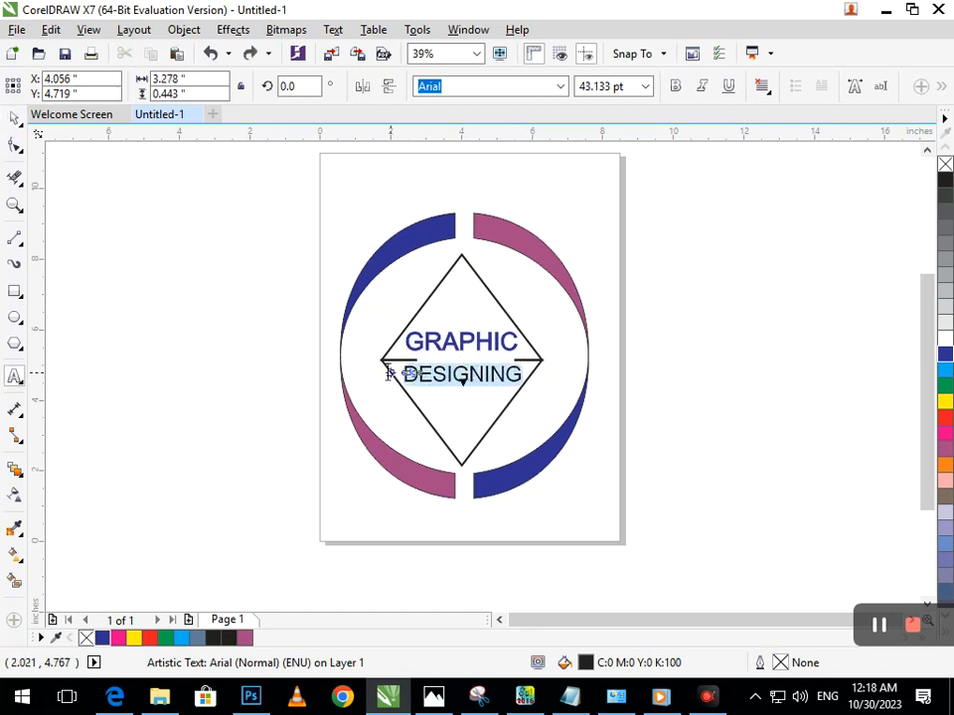
left_click(945, 452)
left_click(14, 118)
left_click(234, 474)
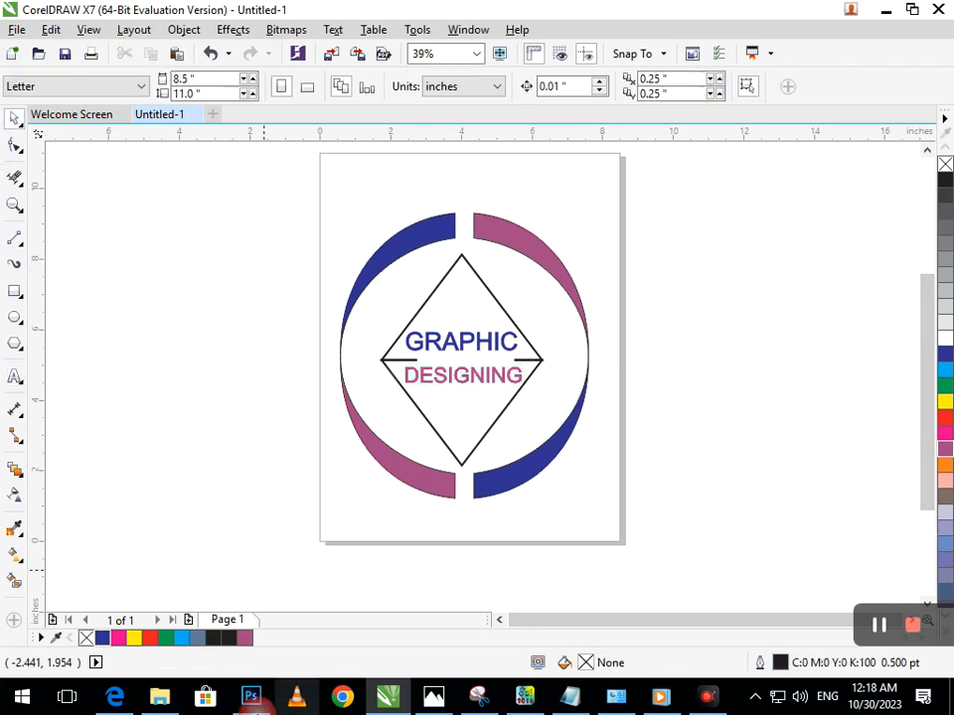
left_click(692, 531)
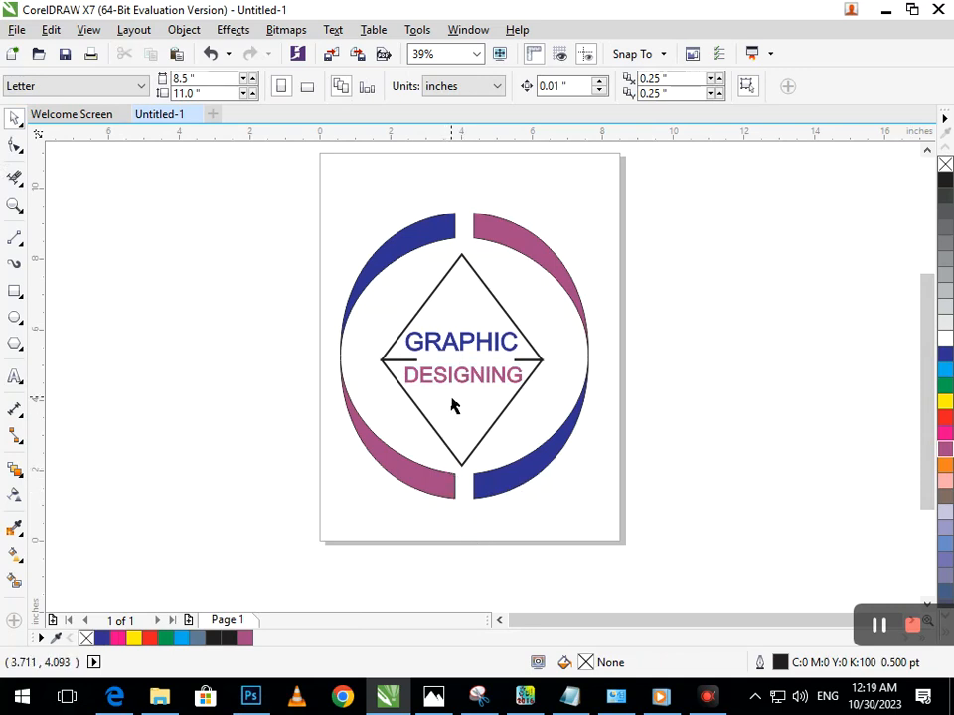
Move the GRAPHIC and DESIGNING texts together out of the diamond to the empty area right of the page
left_click_drag(459, 384, 600, 376)
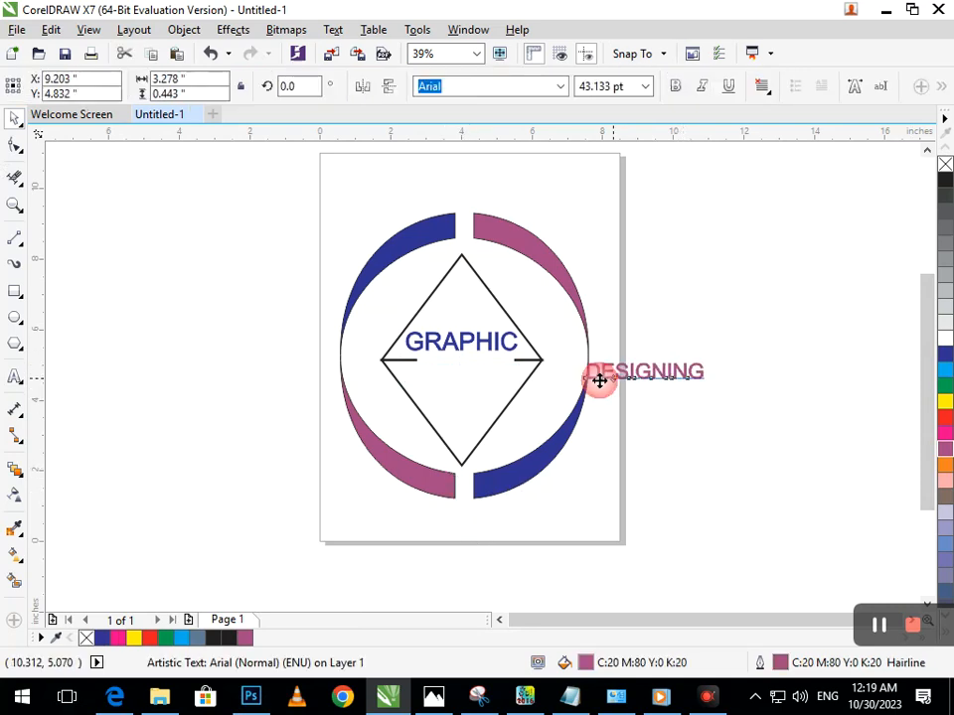
key("ctrl+z")
left_click(465, 345, "shift")
left_click_drag(473, 354, 775, 337)
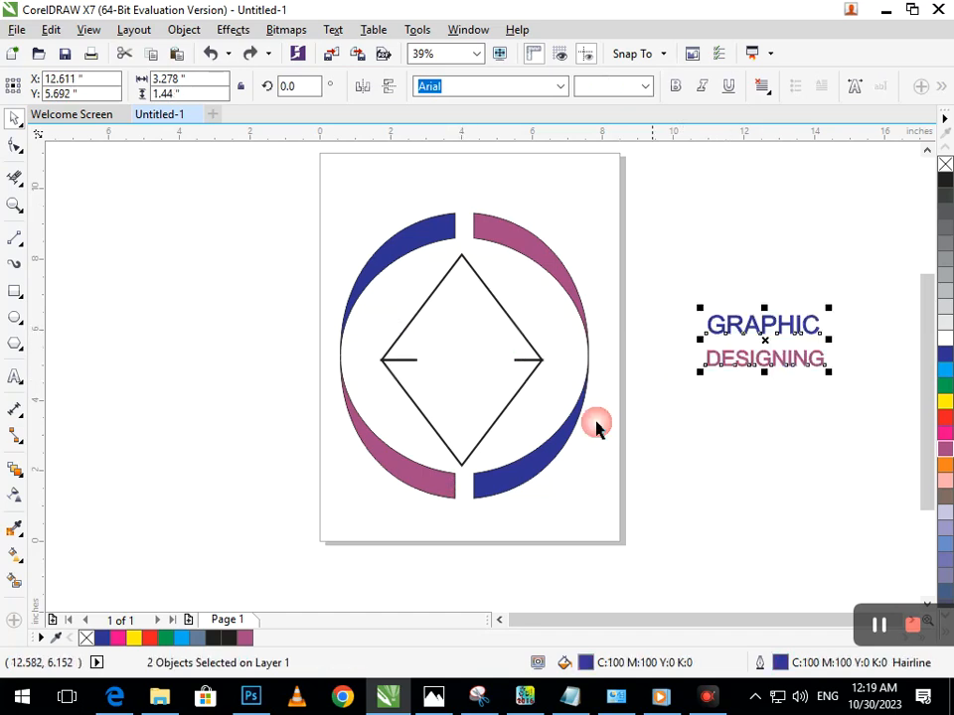
left_click_drag(491, 429, 490, 455)
key("ctrl+z")
Add a one-step contour around the lower half of the diamond
left_click(519, 331, "shift")
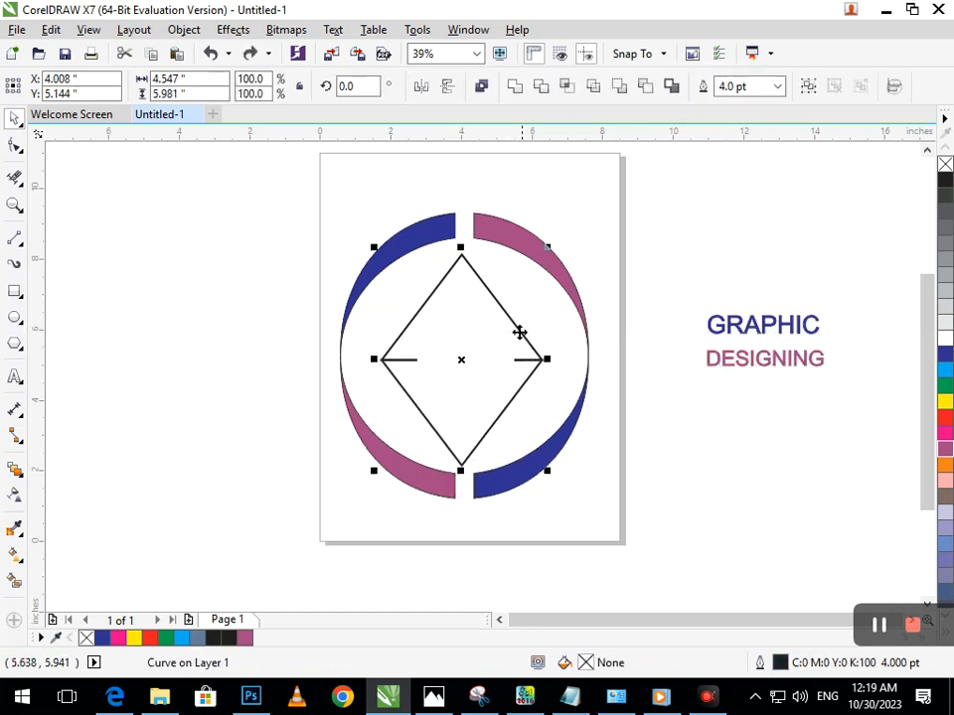
left_click(23, 478)
left_click(68, 486)
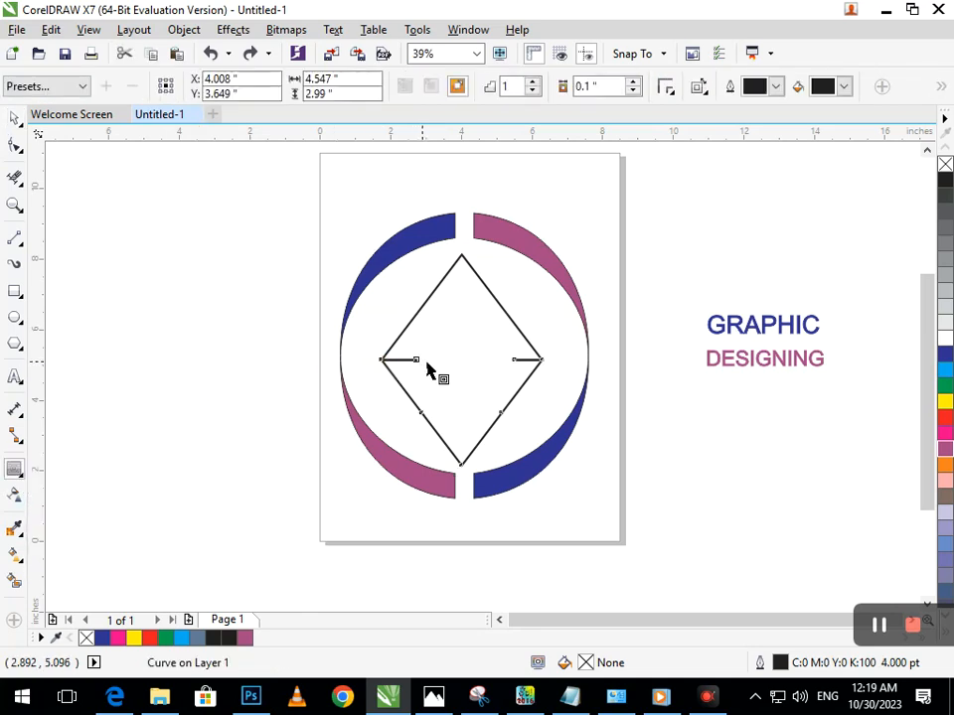
mouse_move(411, 368)
left_mouse_down()
mouse_move(428, 379)
mouse_move(420, 374)
mouse_move(422, 387)
left_mouse_up()
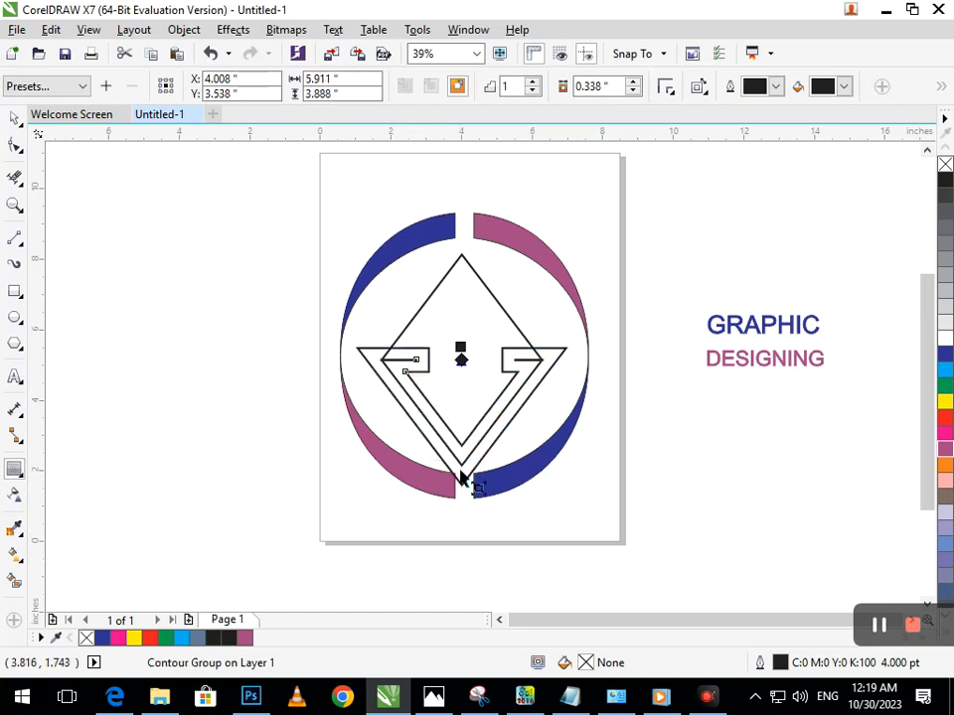
Set the contour offset of the diamond's lower half to 0.128 inch
left_click(633, 91)
left_click(633, 91)
left_click(632, 92)
left_click(633, 92)
left_click(633, 91)
left_click(633, 91)
left_click(633, 92)
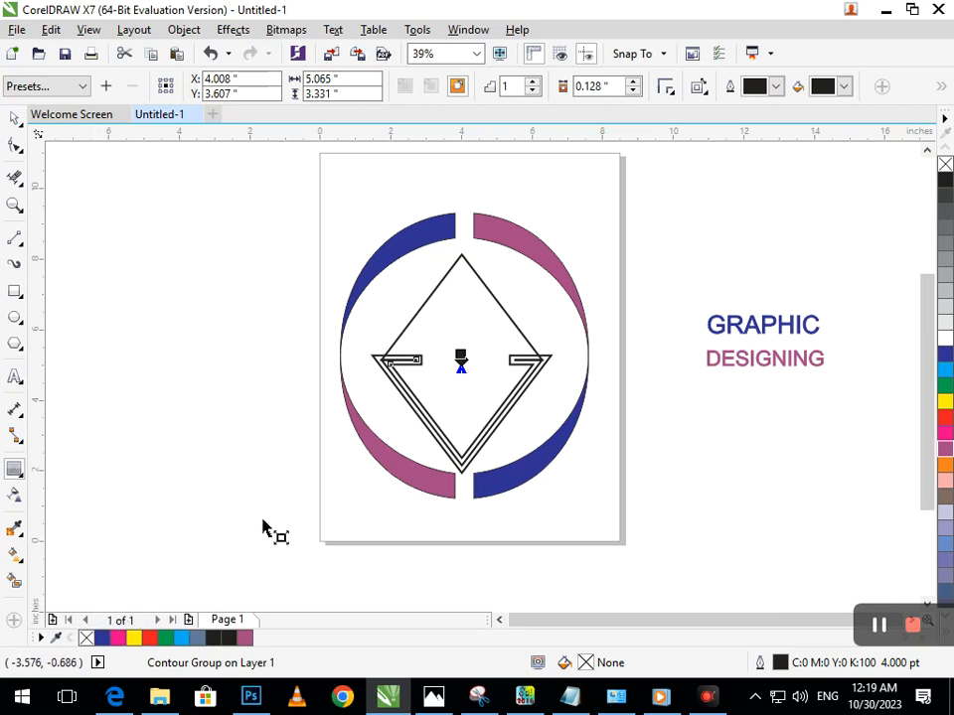
left_click(409, 322)
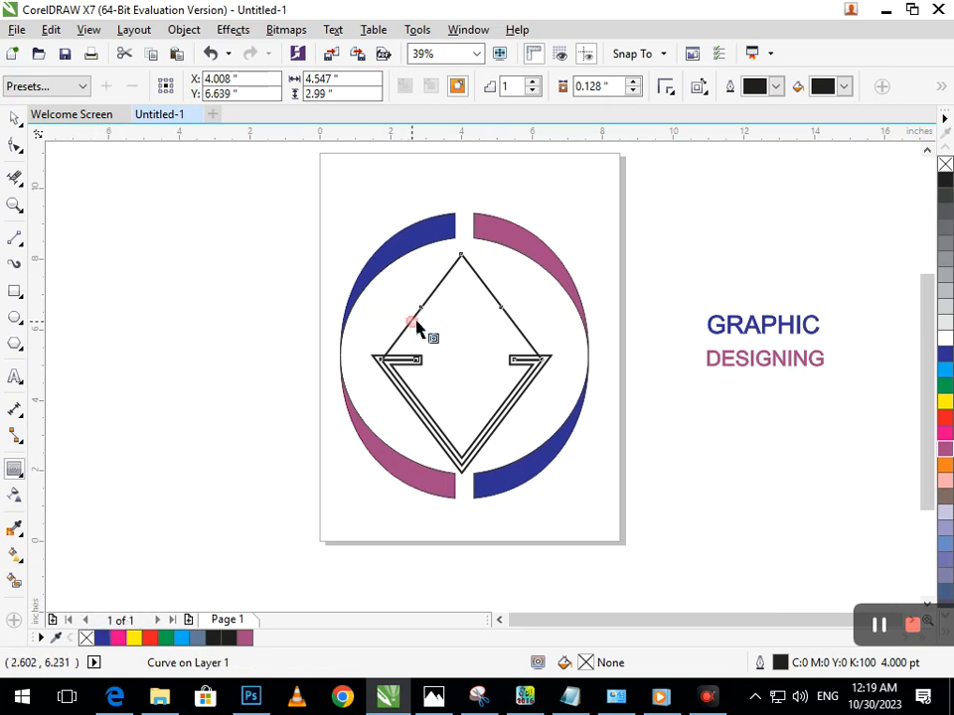
left_click(407, 395)
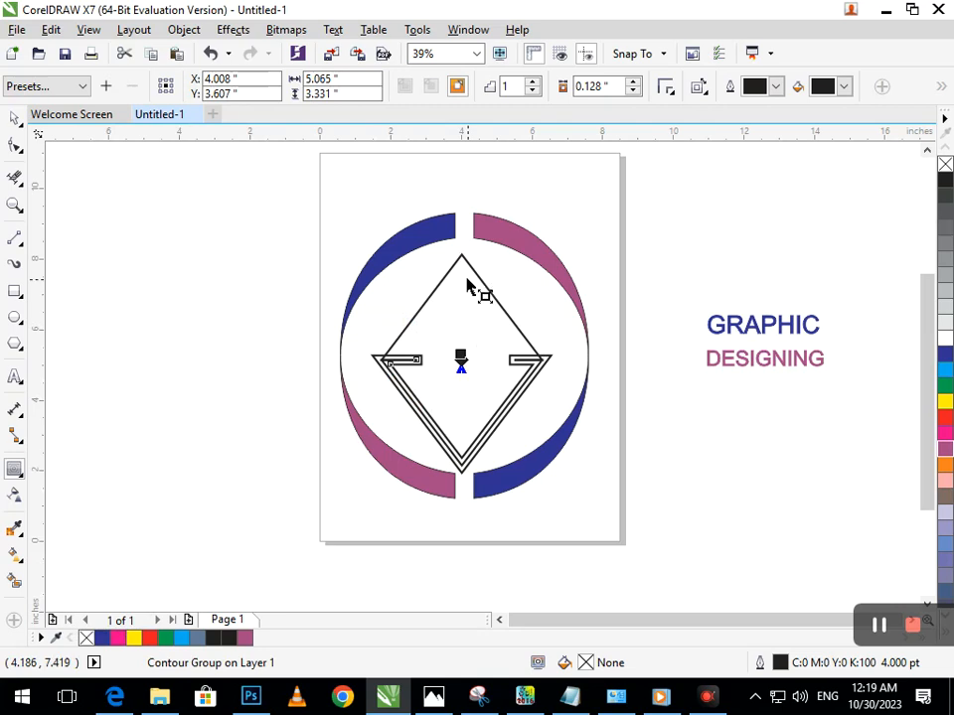
left_click_drag(462, 270, 463, 272)
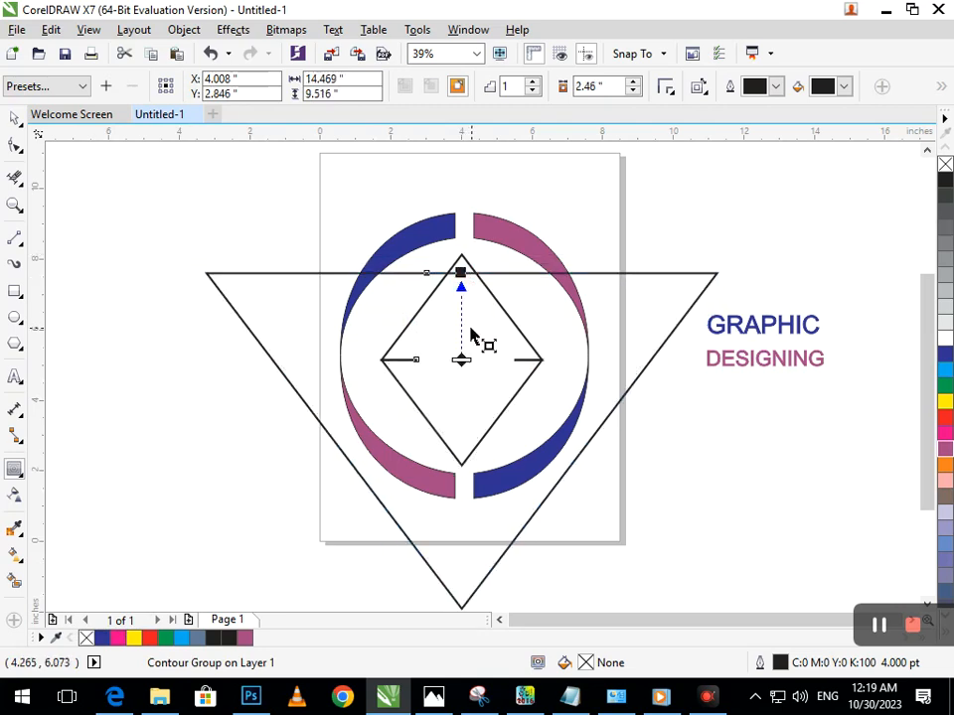
key("ctrl+z")
Add a one-step contour with a 0.148 inch offset to the upper half of the diamond
left_click(15, 119)
left_click(466, 299)
left_click_drag(424, 302, 341, 302)
key("ctrl+z")
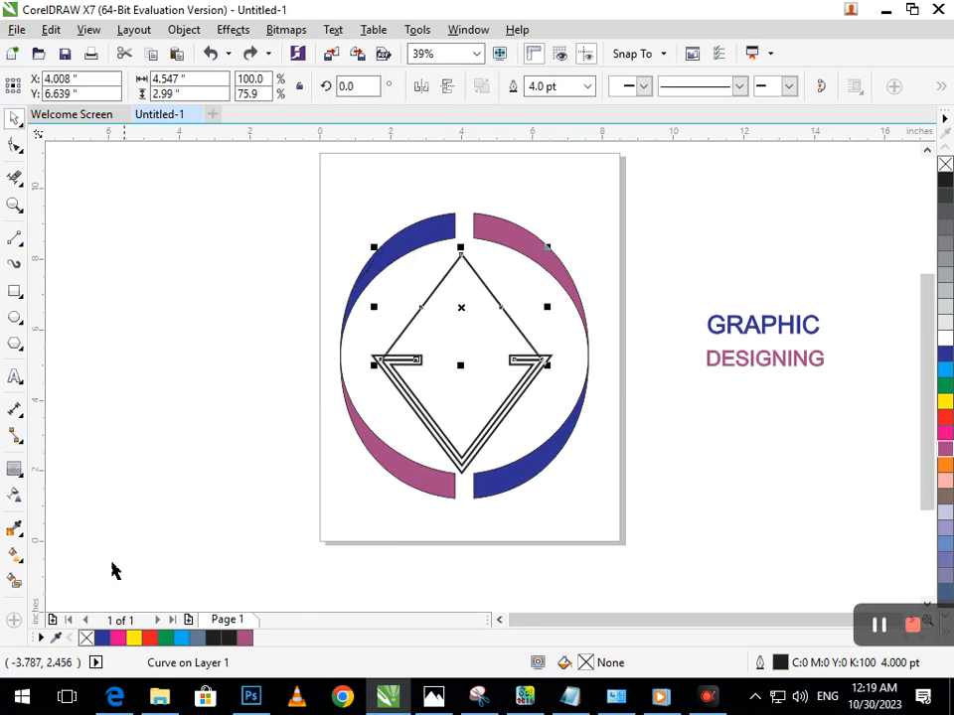
left_click(14, 469)
mouse_move(462, 256)
left_mouse_down()
mouse_move(473, 296)
mouse_move(463, 256)
mouse_move(455, 260)
left_mouse_up()
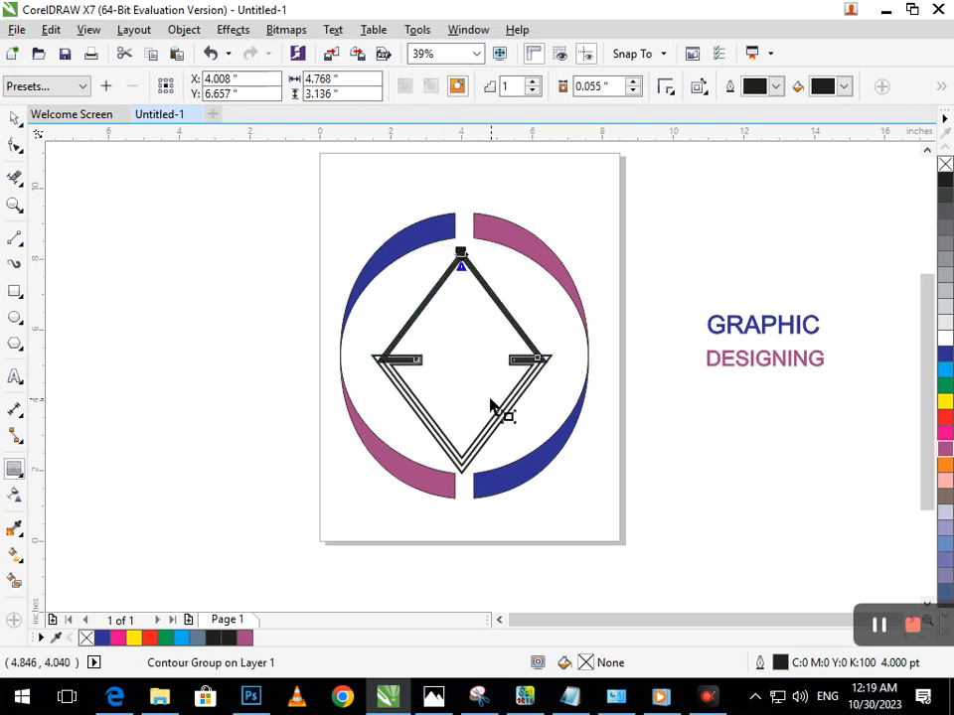
key("ctrl+z")
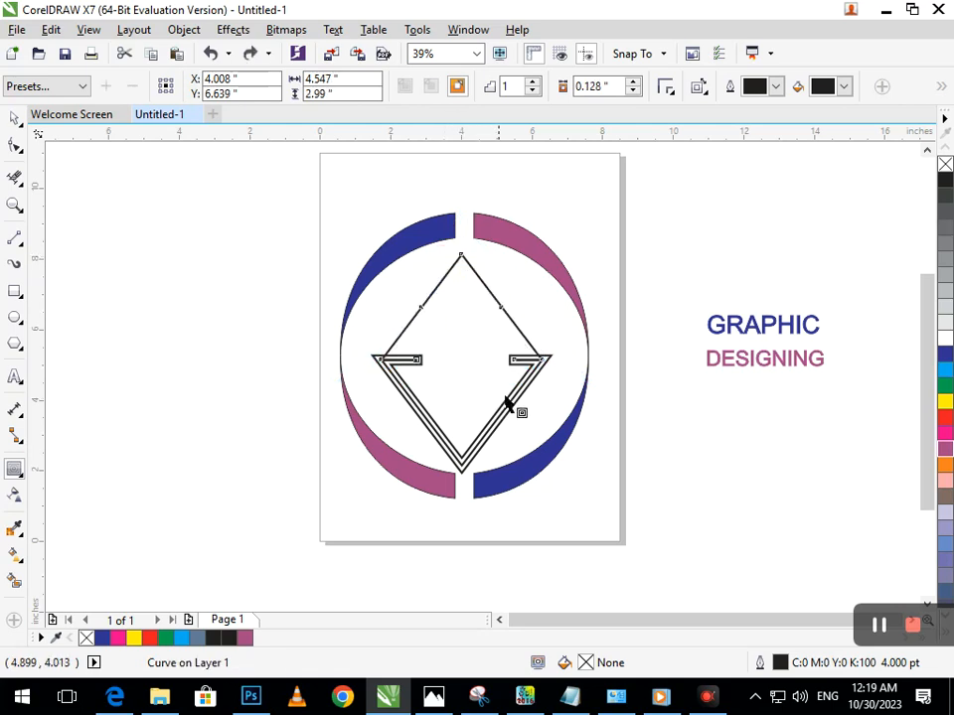
left_click(632, 82)
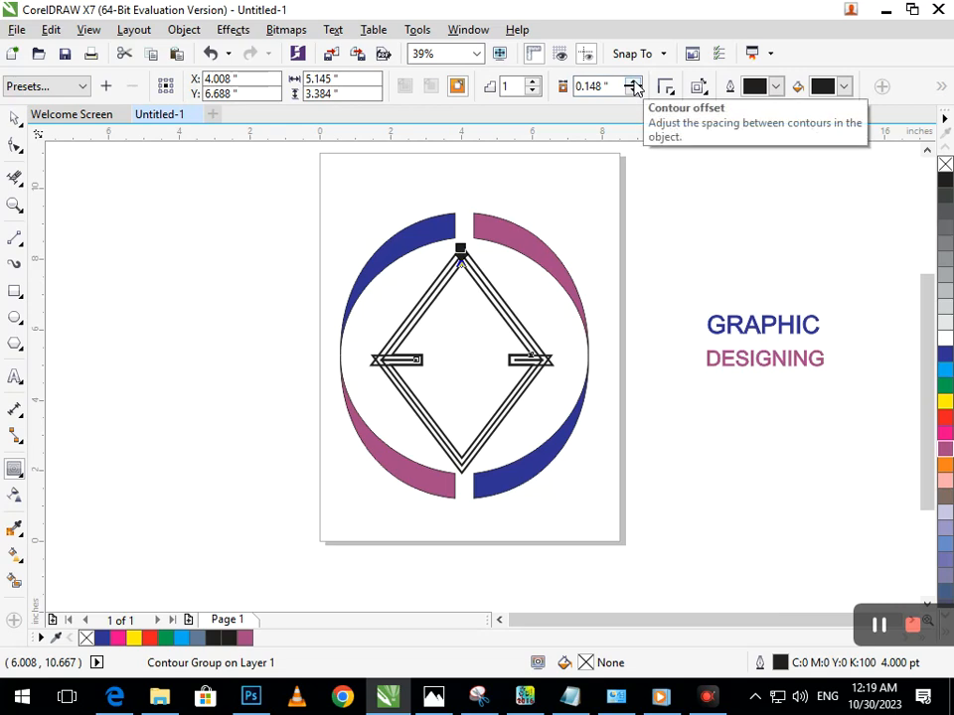
Narrow the contoured upper half to about 4.73 inches wide and nudge it up until it clears the lower half
left_click(14, 119)
left_click_drag(367, 308, 374, 314)
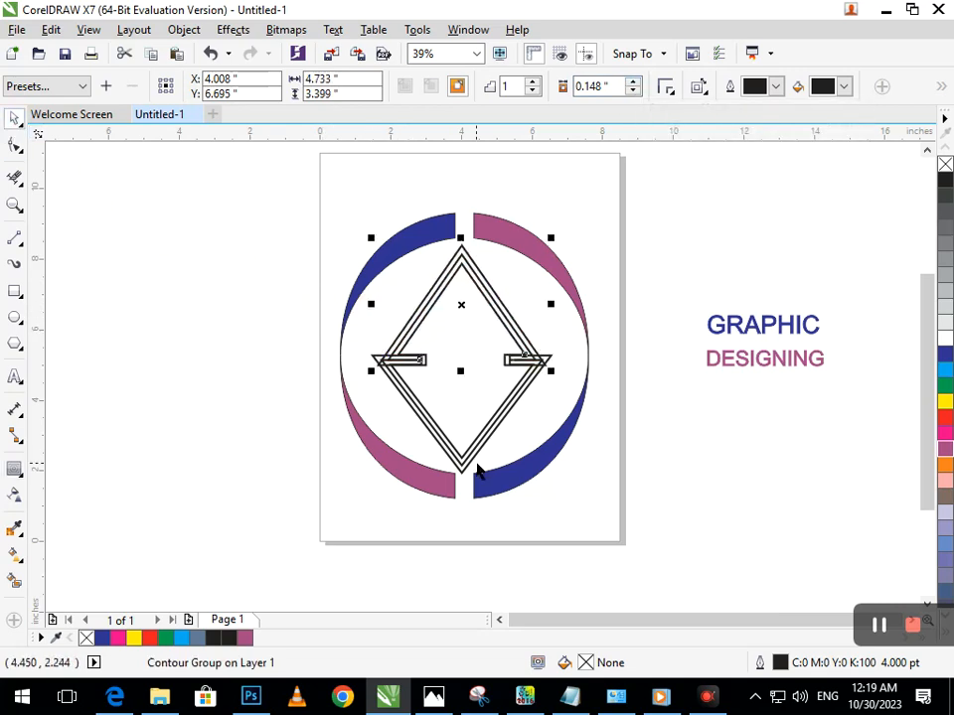
key("Up")
key("Up")
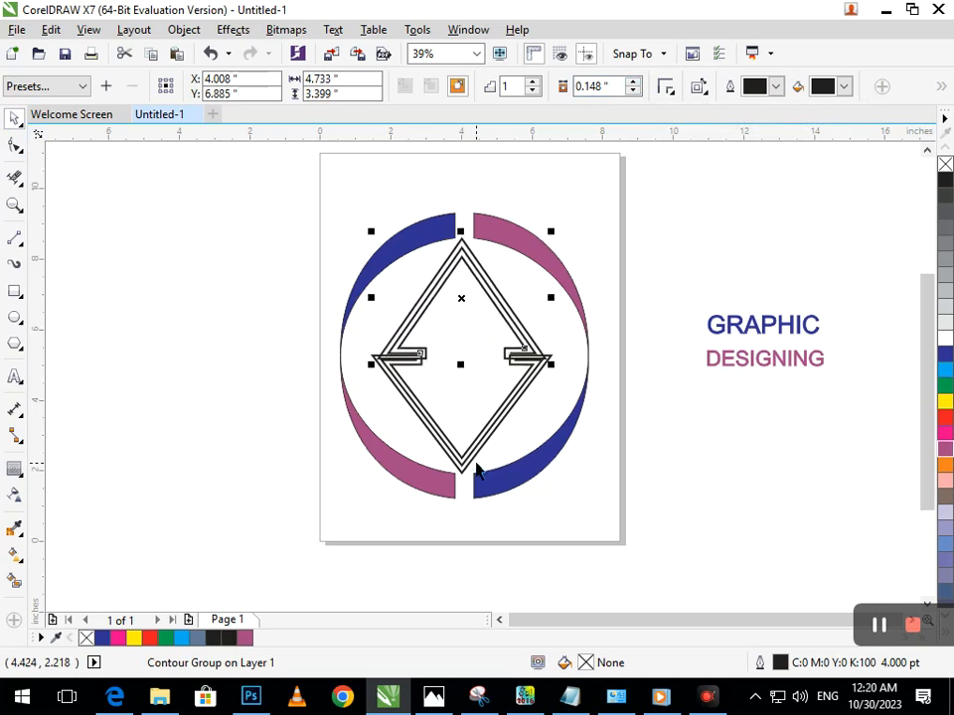
key("Up")
key("Up")
key("Up")
key("Up")
key("Up")
key("Up")
key("Up")
key("Up")
key("Up")
key("Up")
key("Up")
key("Up")
key("Up")
Nudge the upper half left to line up its left corner with the lower half, and widen it to about 5.04 inches
key("Left")
key("Left")
key("Left")
key("Left")
key("Left")
key("Left")
key("Left")
key("Left")
key("Left")
key("Left")
key("Left")
key("Left")
key("Left")
key("Left")
key("Left")
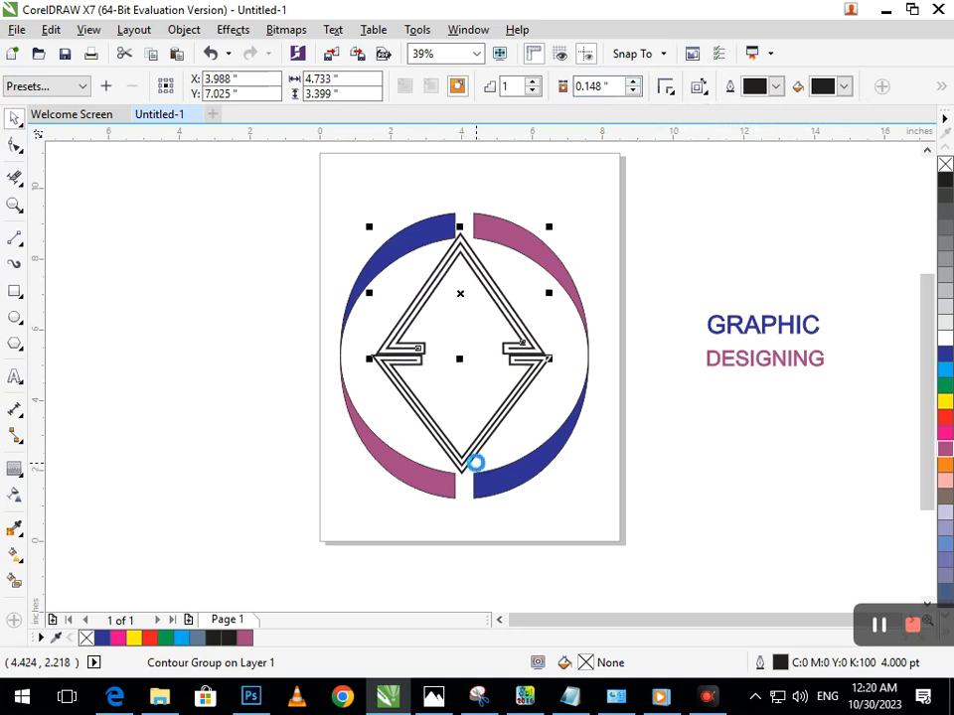
key("Right")
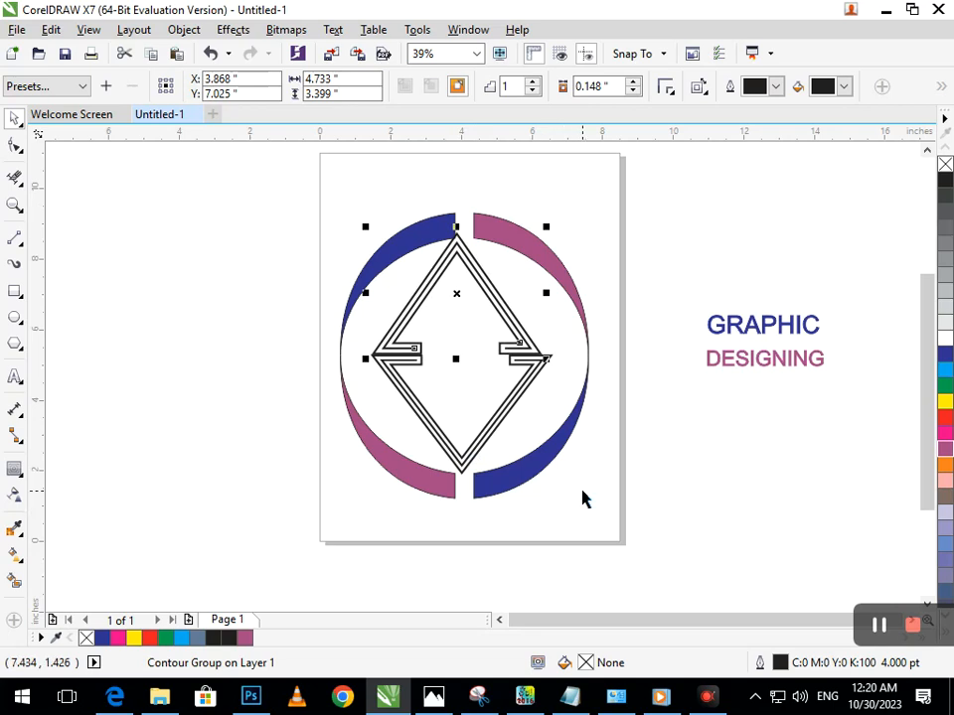
left_click_drag(546, 292, 564, 298)
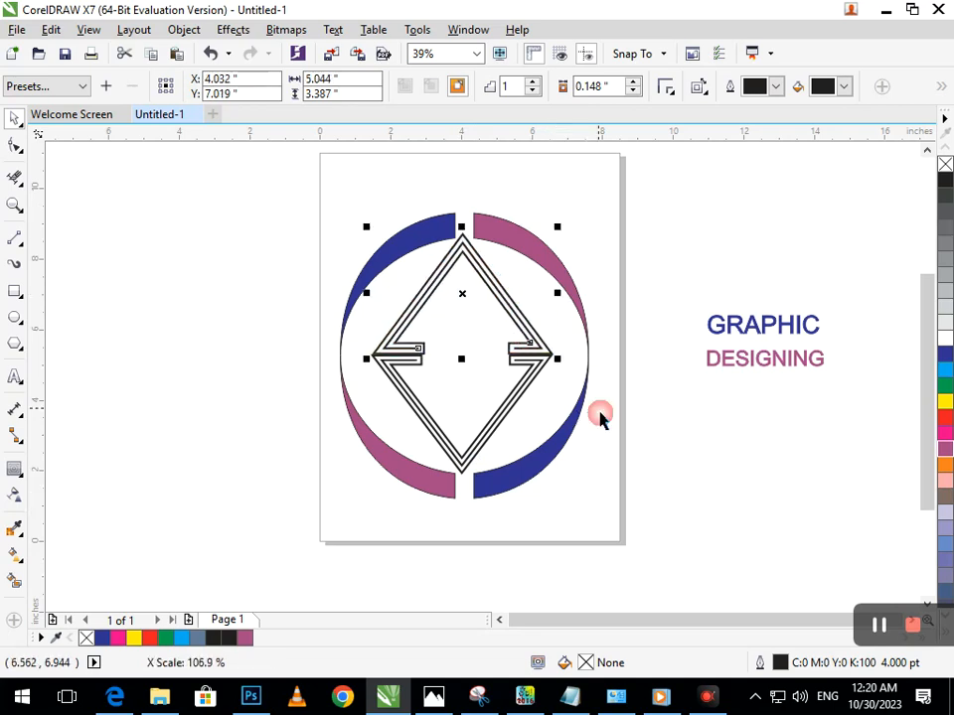
left_click(515, 485)
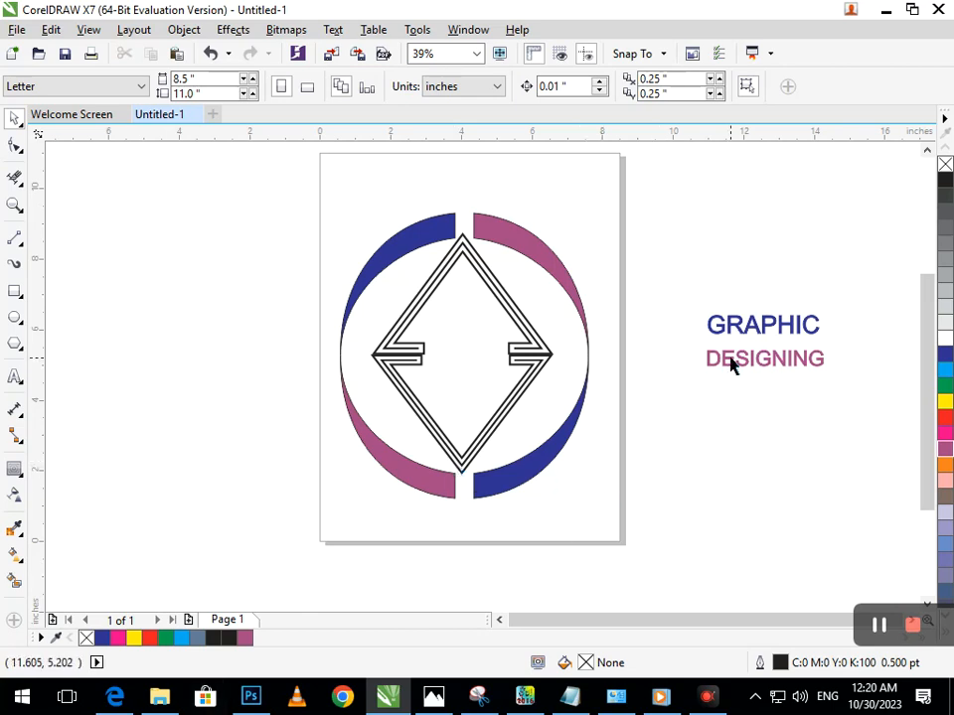
Move the words GRAPHIC and DESIGNING inside the diamond, GRAPHIC in the upper half and DESIGNING in the lower half
left_click_drag(736, 362, 412, 403)
left_click_drag(721, 328, 397, 342)
left_click(731, 549)
Scale GRAPHIC down to about 2.4 inches wide and nudge both words toward the diamond's horizontal centre line
key("F2")
left_click_drag(296, 266, 608, 385)
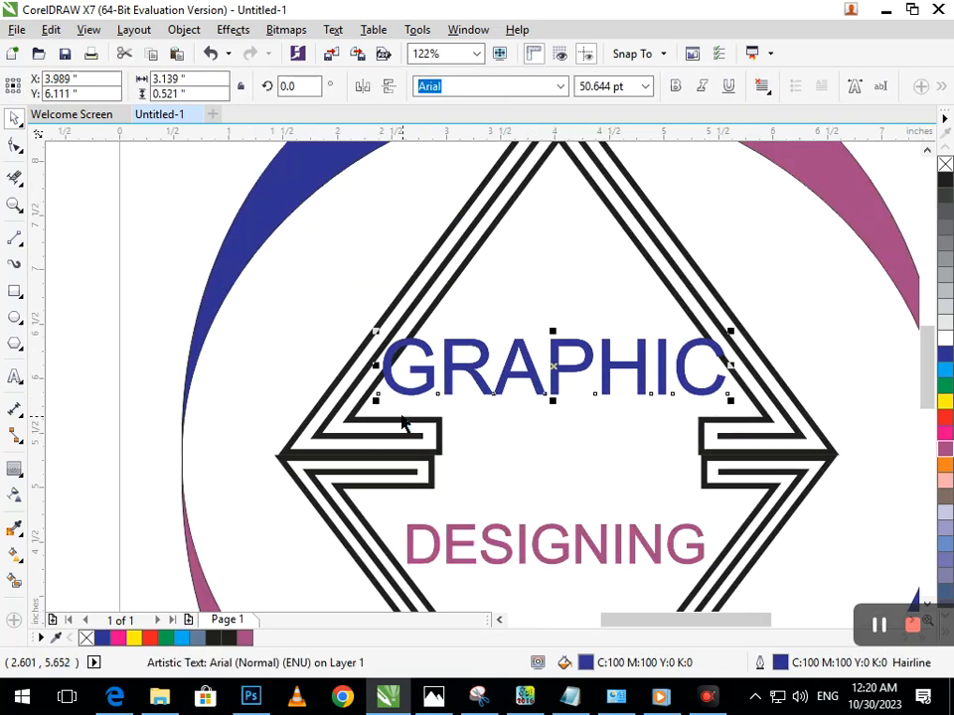
left_click_drag(378, 399, 421, 397)
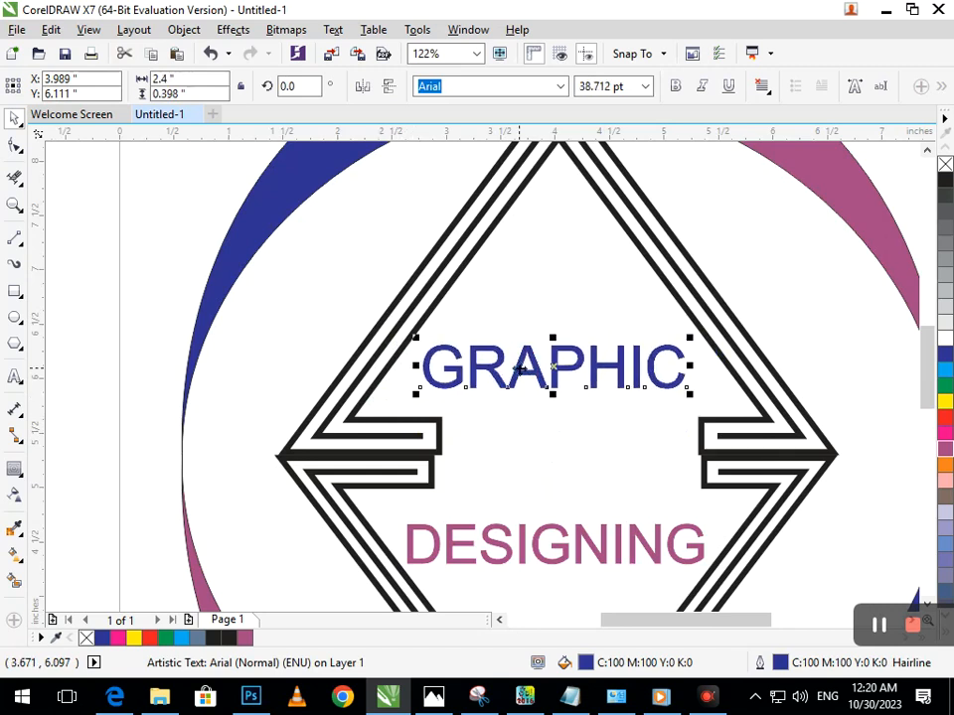
left_click_drag(519, 369, 518, 376)
left_click_drag(525, 546, 531, 526)
left_click_drag(574, 329, 688, 474)
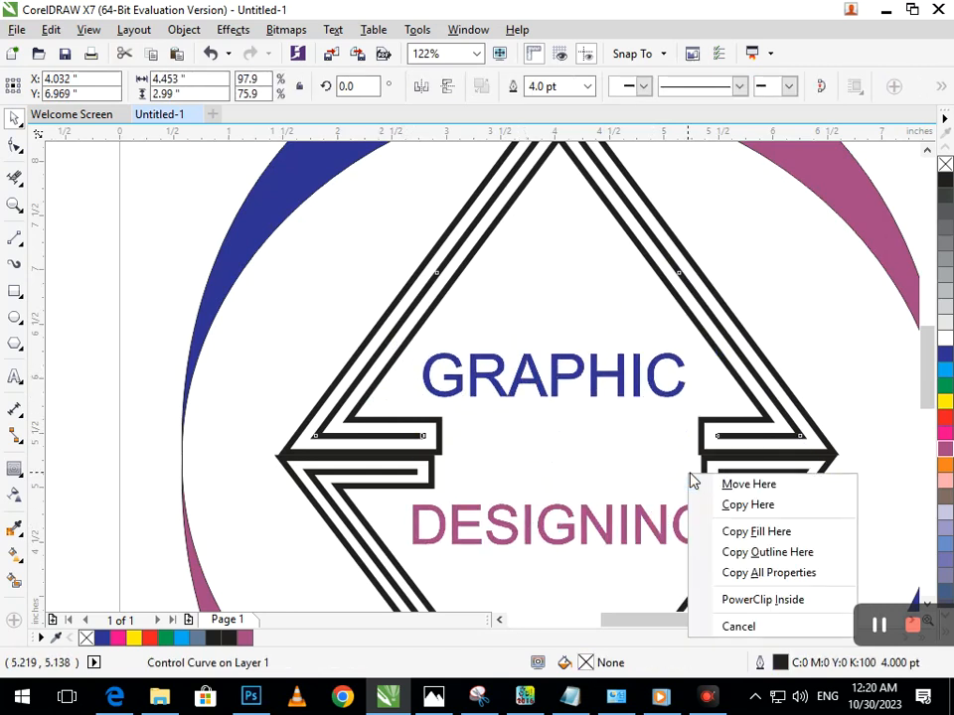
left_click(536, 470)
key("F2")
right_click(606, 471)
left_click(634, 448)
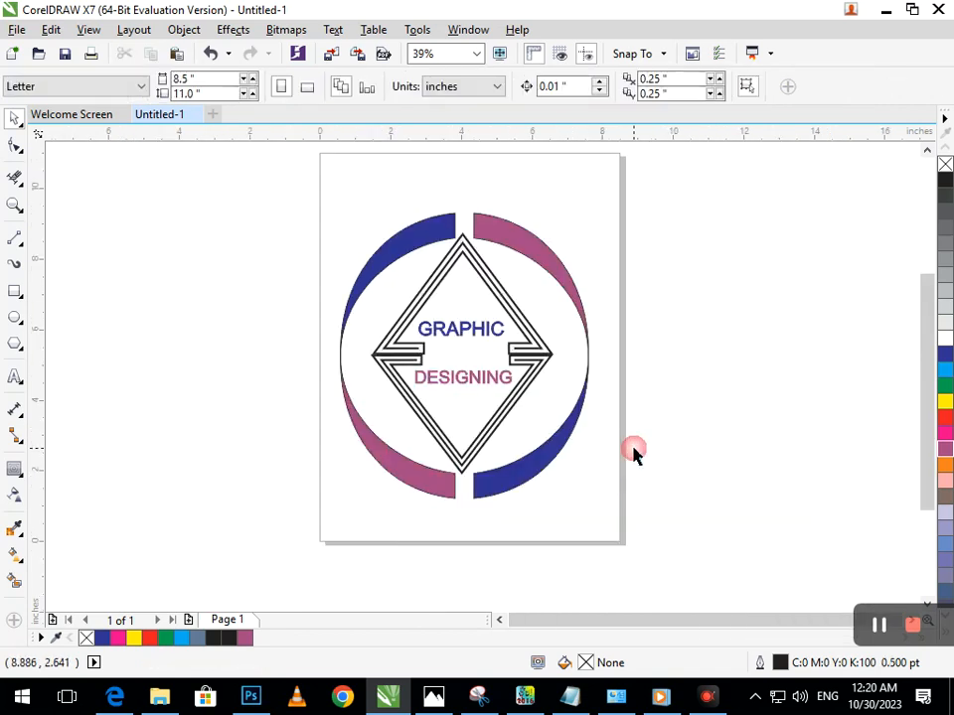
Use Smart Fill on the contoured diamond to fill its lower band with cyan and its upper band with red
left_click(15, 580)
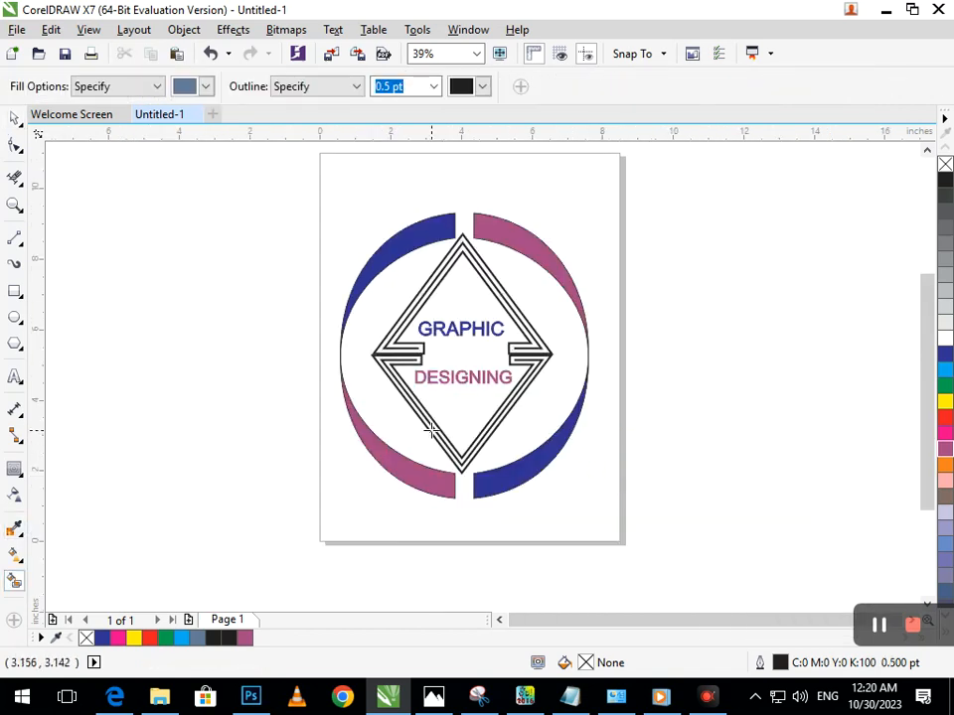
left_click(473, 447)
left_click(945, 369)
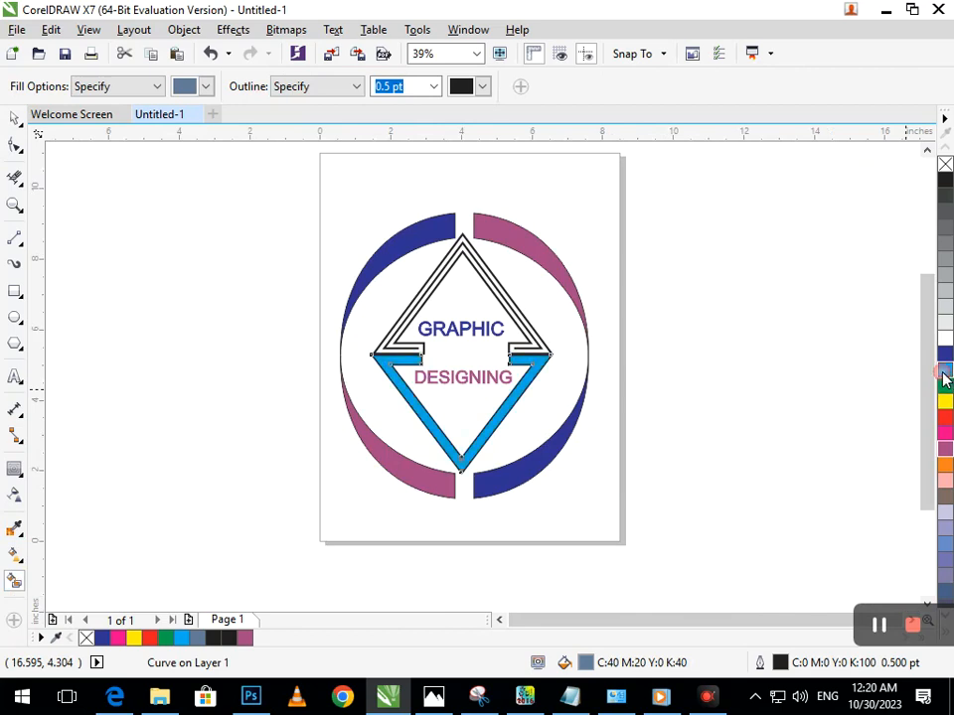
left_click(534, 331)
left_click(944, 418)
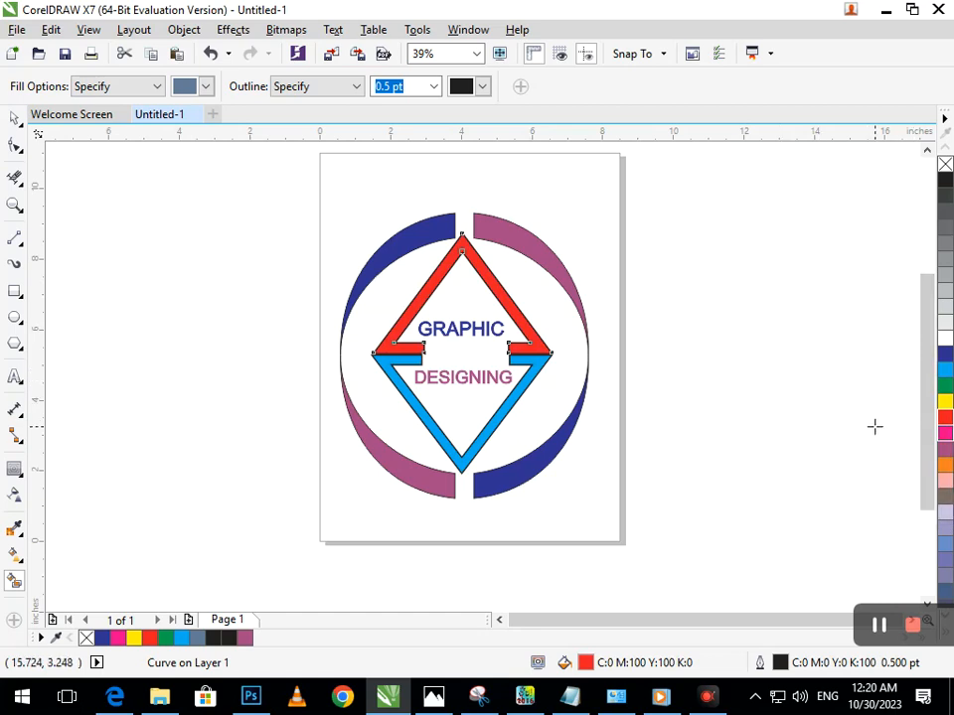
left_click(289, 363)
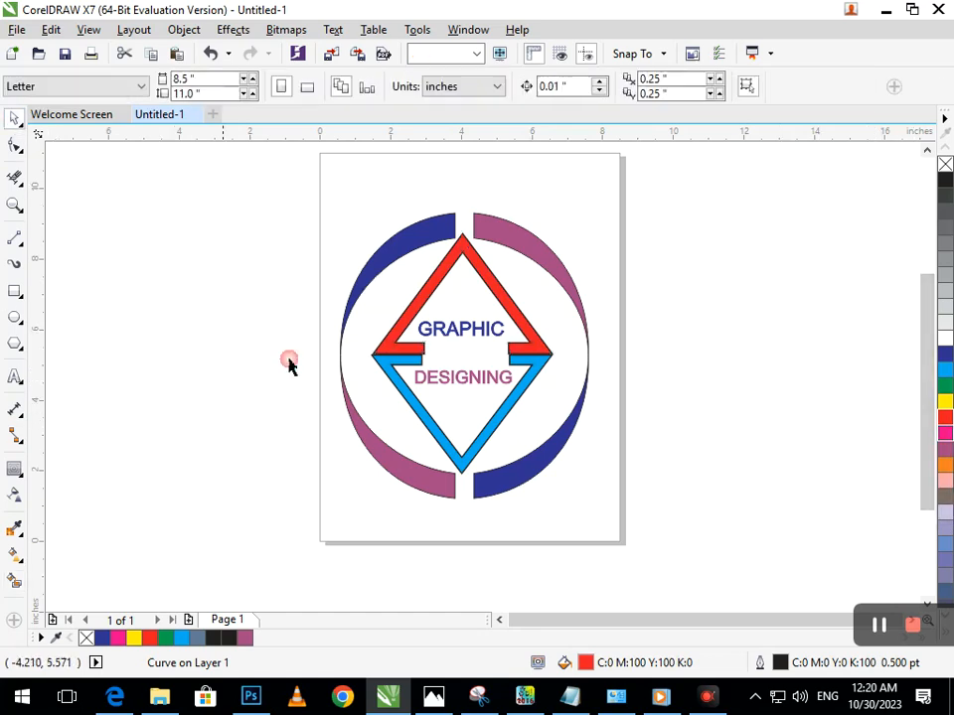
Make the DESIGNING and GRAPHIC text bold
left_click(456, 385)
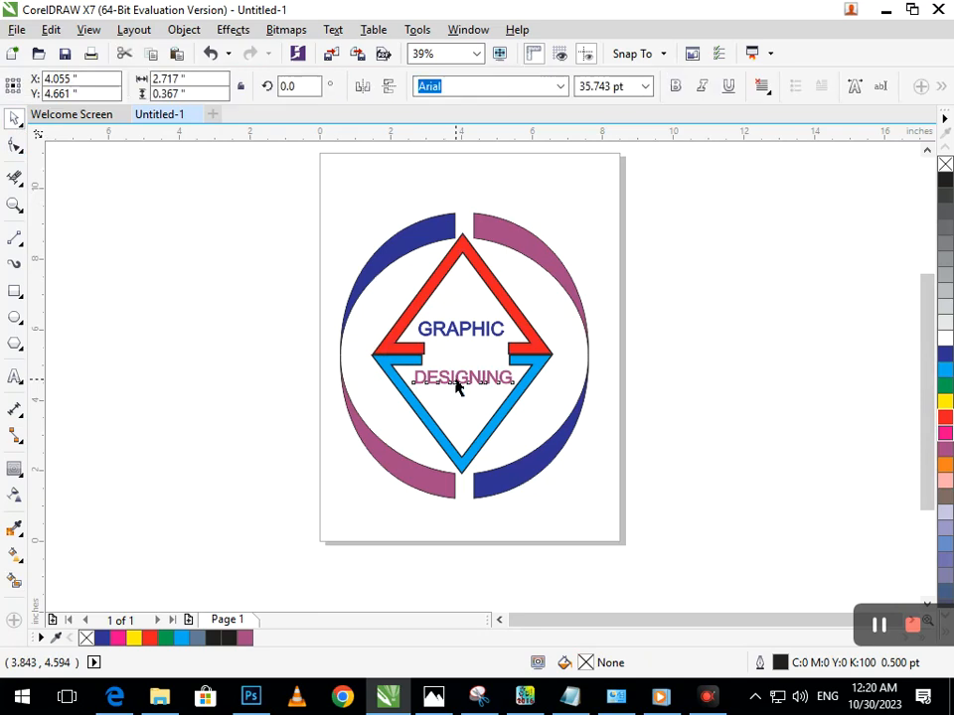
left_click(456, 330, "shift")
left_click(677, 88)
left_click(723, 381)
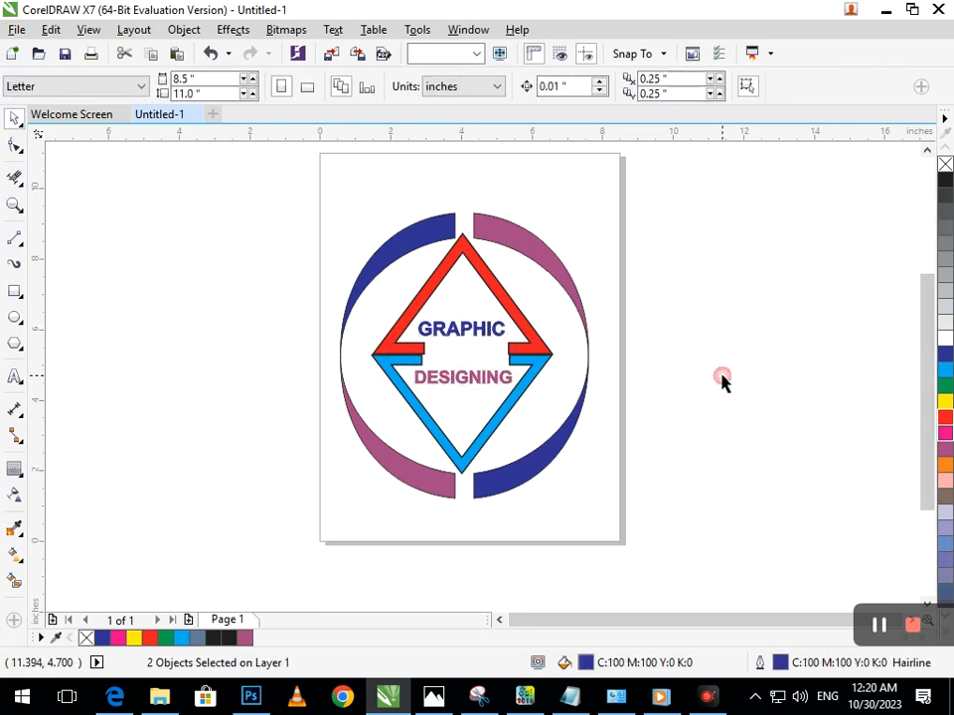
Recolour the diamond's upper band orange
left_click(536, 338)
left_click(945, 464)
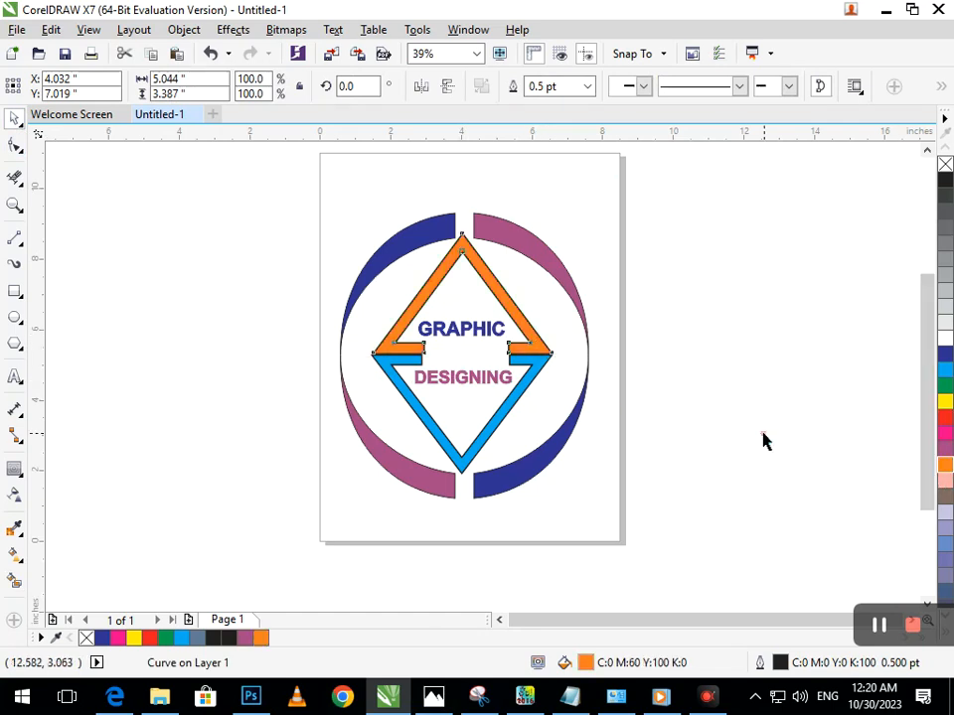
left_click(762, 440)
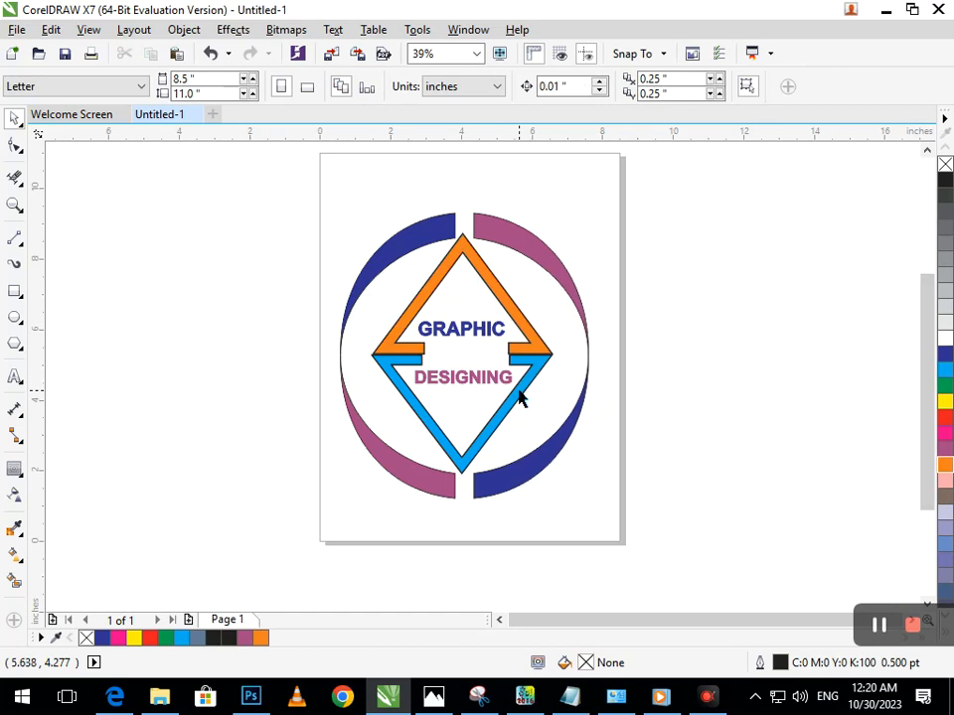
Fill the diamond's lower band with the crescents' purple and its upper band with blue
left_click(522, 398)
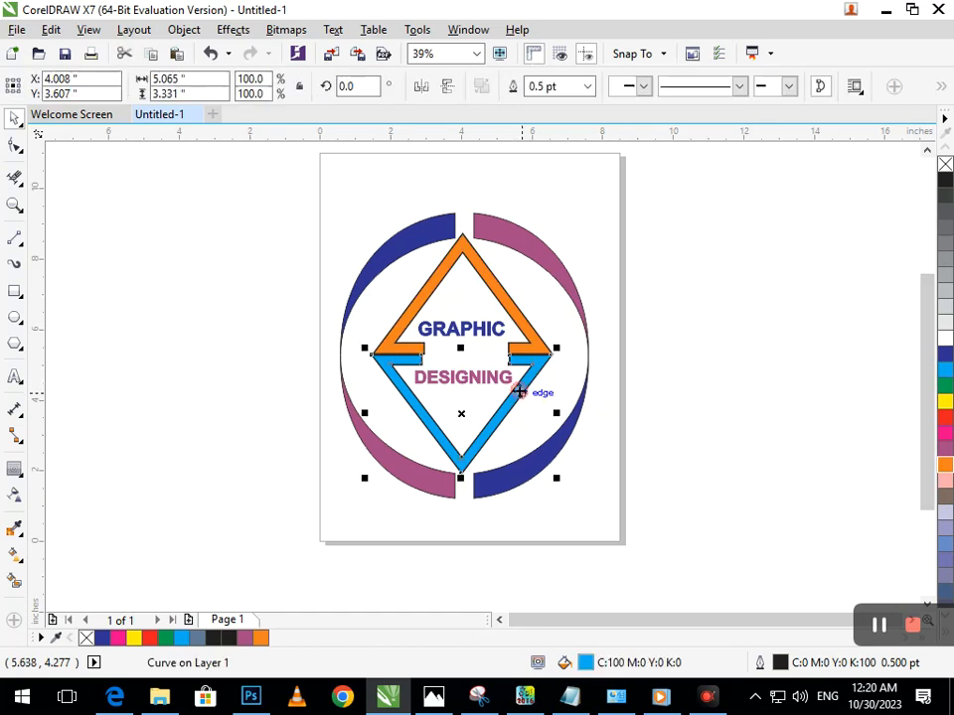
left_click(945, 448)
left_click(570, 345)
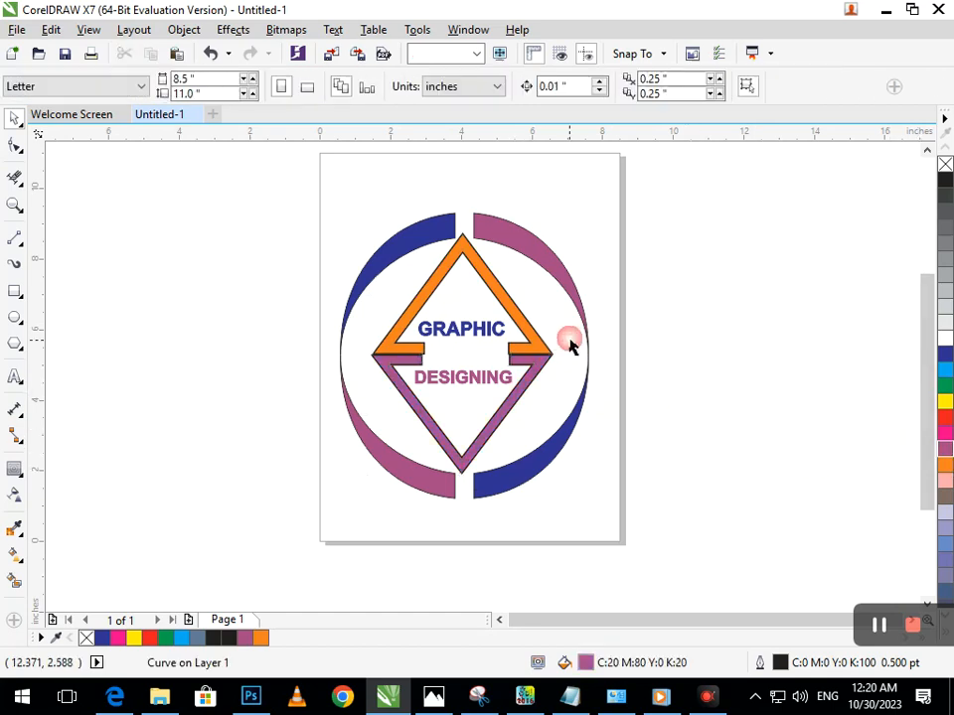
left_click(537, 344)
left_click(945, 354)
left_click(476, 350)
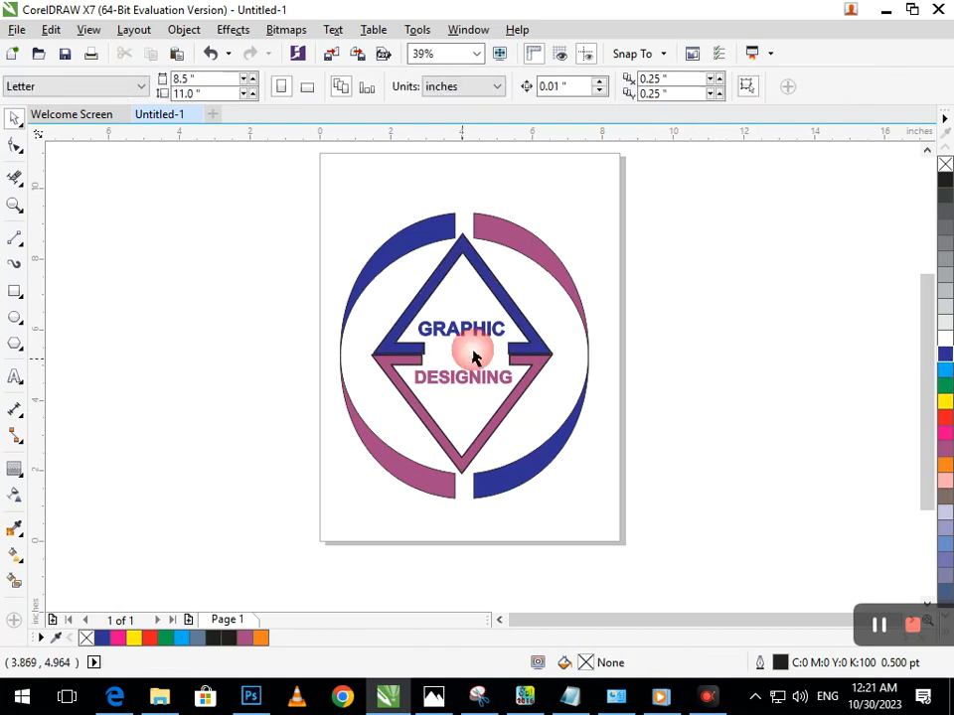
Fill the word GRAPHIC with green and the word DESIGNING with cyan
left_click(476, 335)
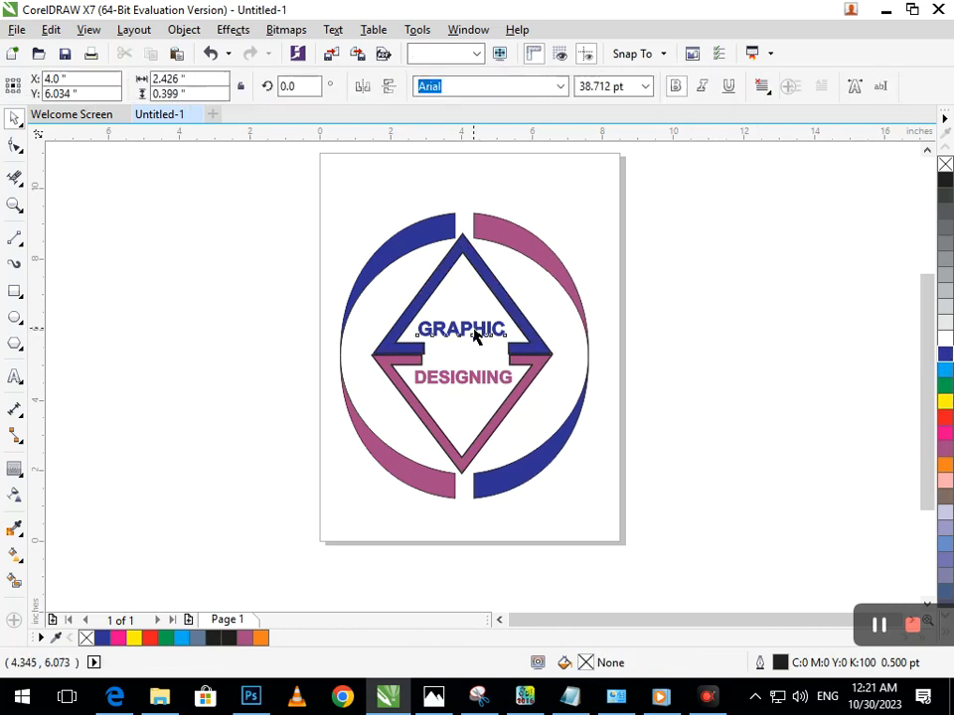
left_click(945, 388)
left_click(522, 430)
left_click(485, 386)
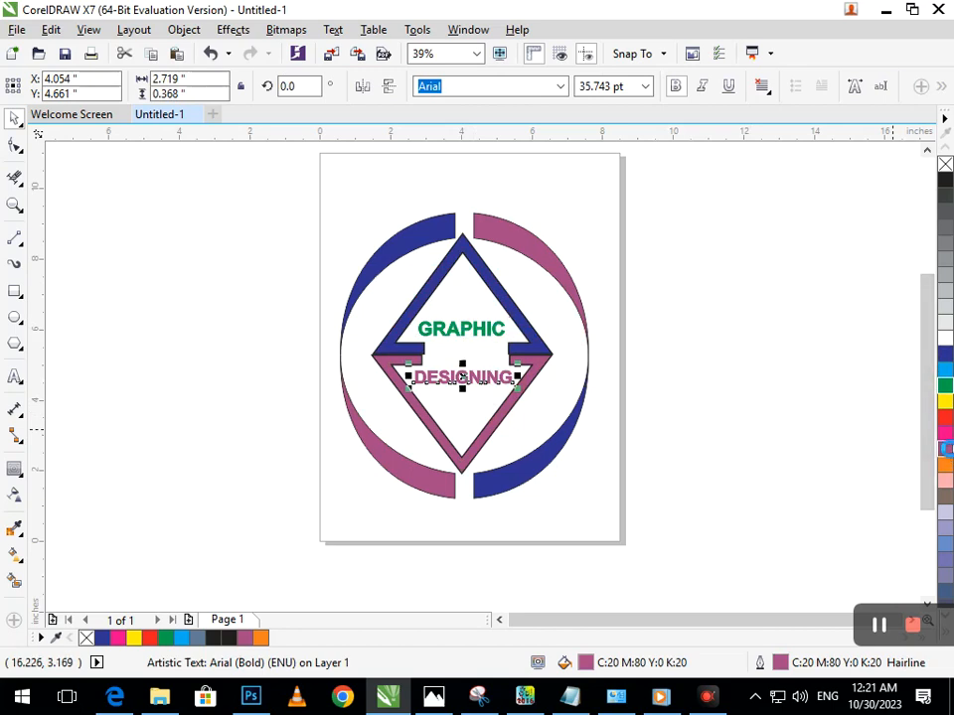
left_click(945, 370)
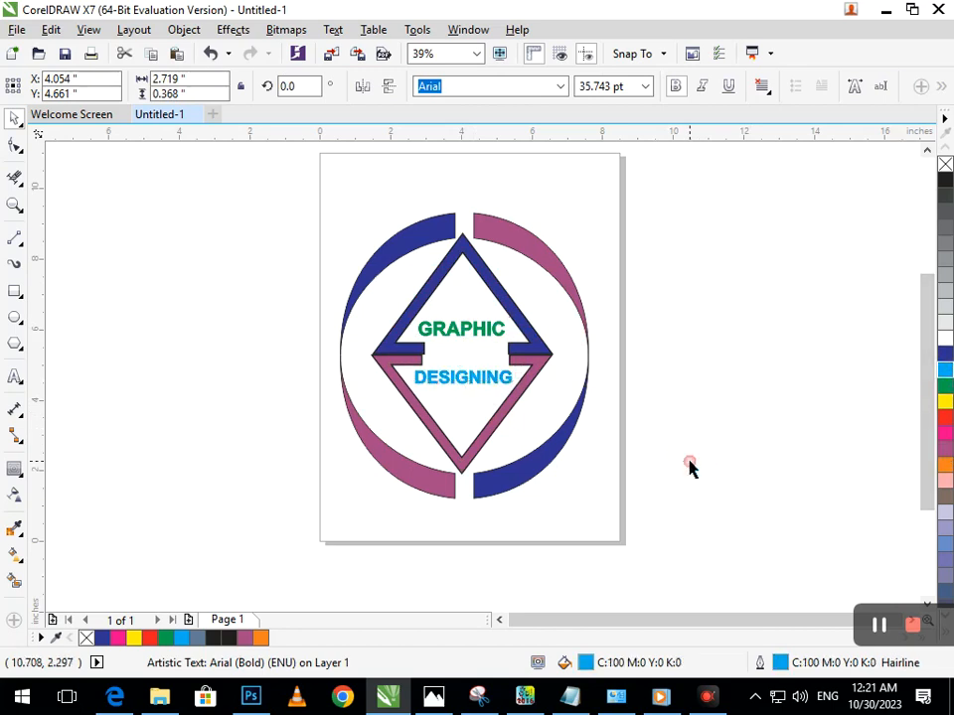
left_click(687, 466)
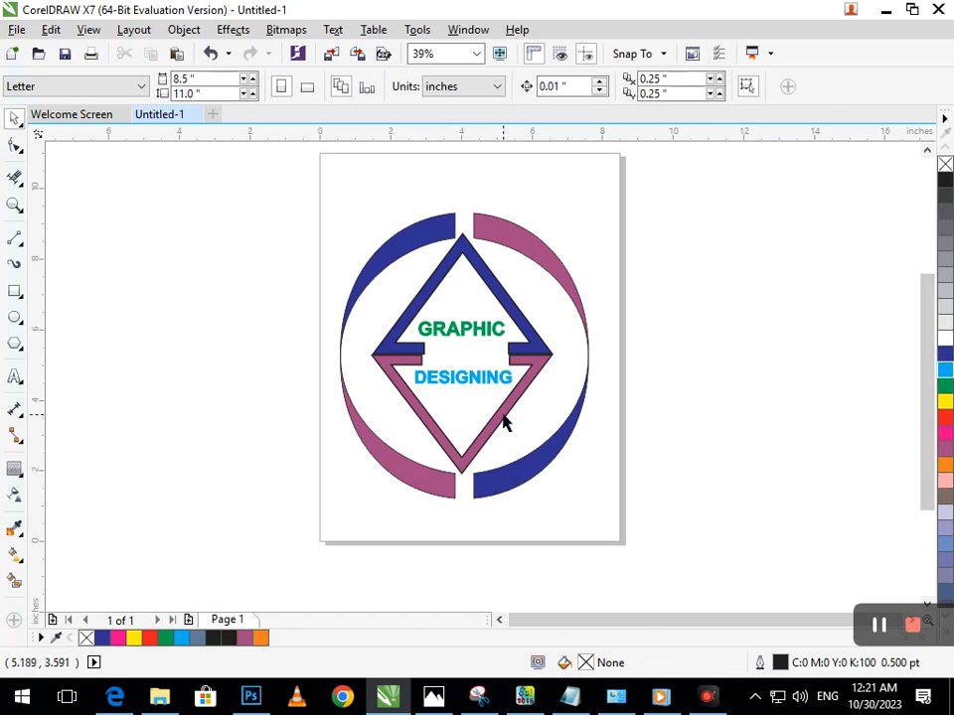
left_click(482, 332)
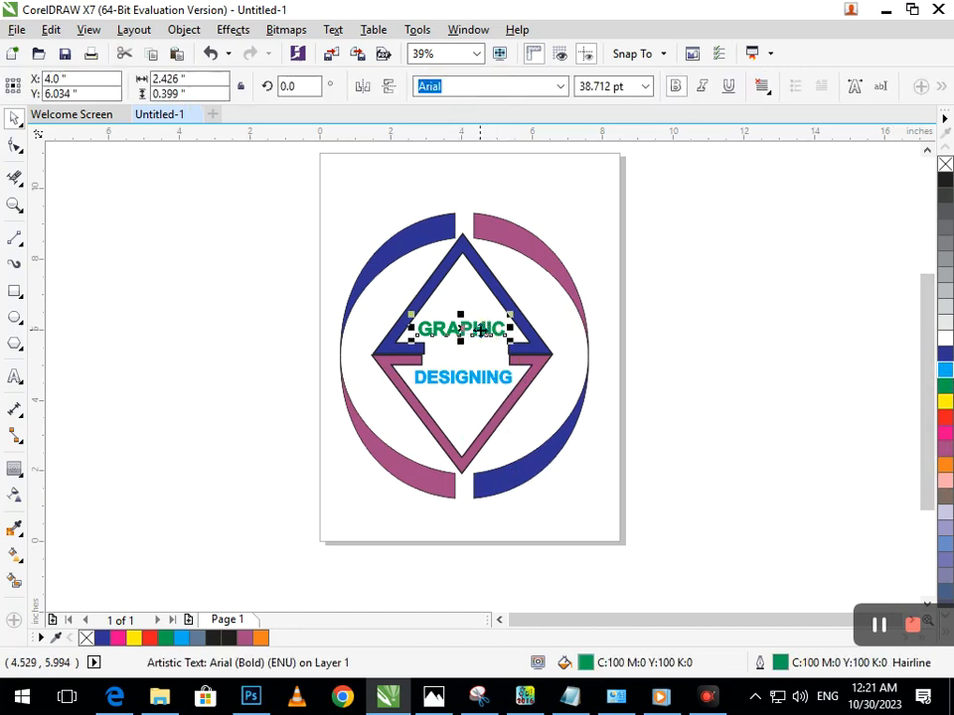
left_click(505, 383)
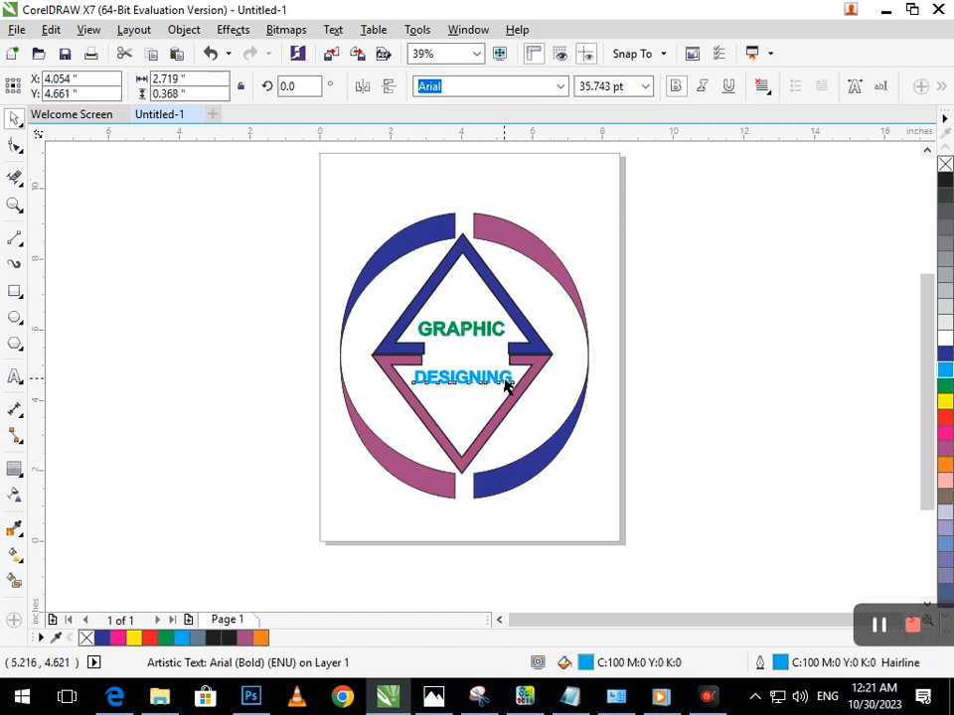
left_click(601, 401)
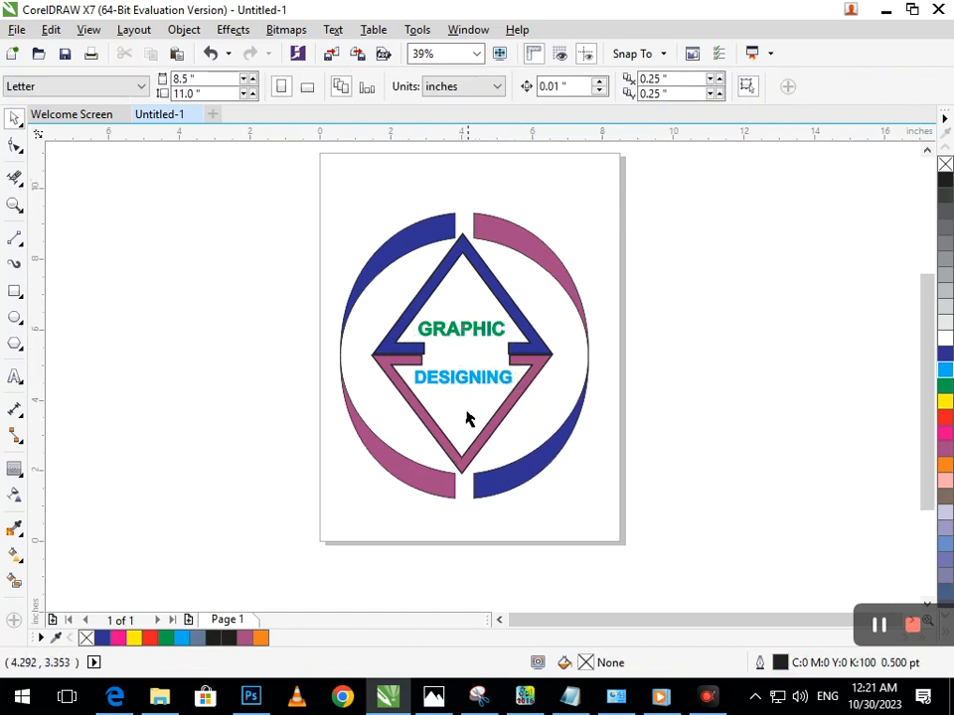
Give both DESIGNING and GRAPHIC a yellow outline
key("z")
left_click_drag(329, 283, 599, 444)
left_click(506, 422)
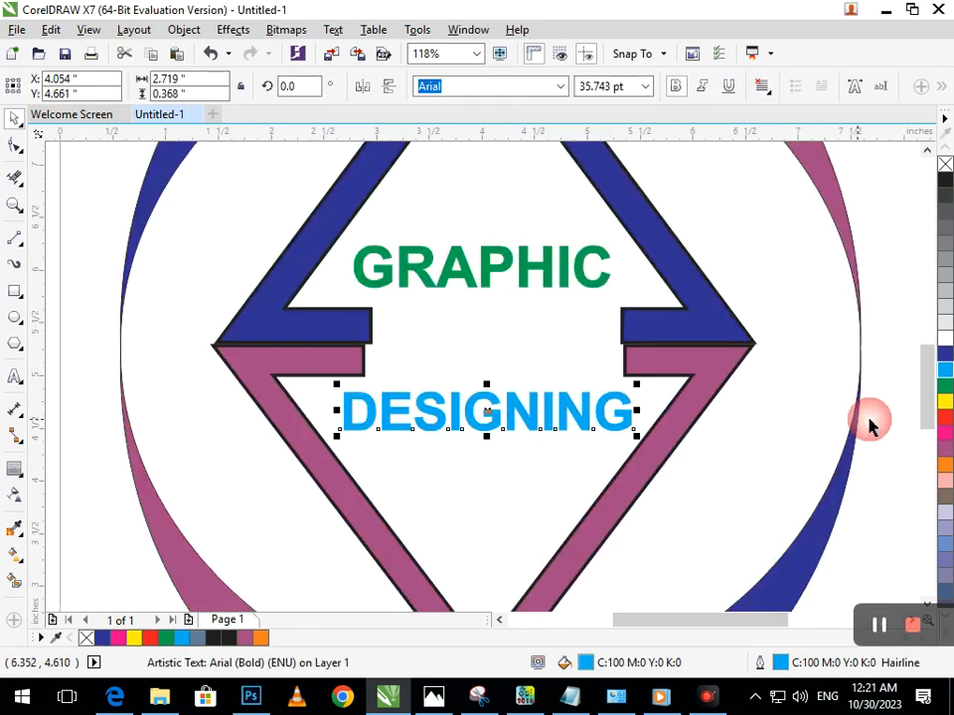
right_click(947, 404)
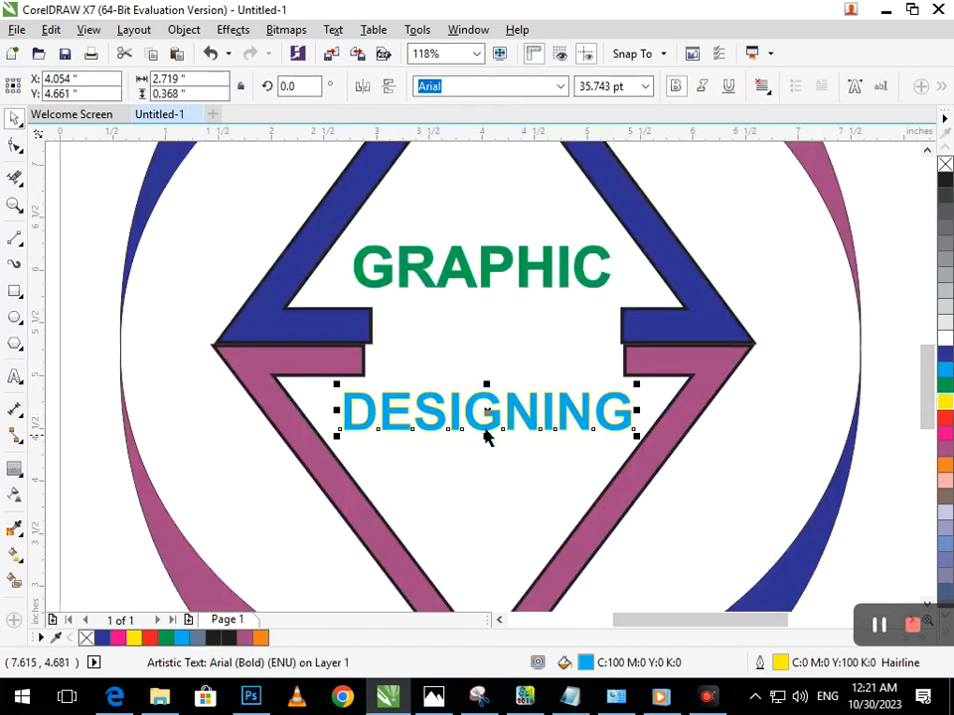
key("F3")
left_click(644, 498)
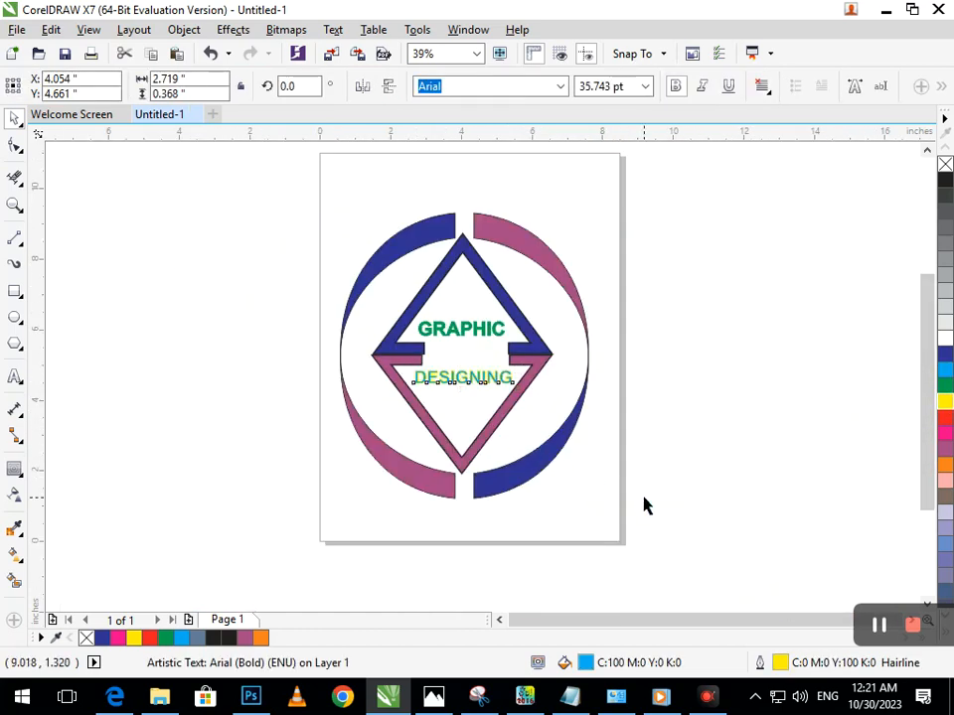
left_click(464, 338)
right_click(945, 404)
left_click(672, 453)
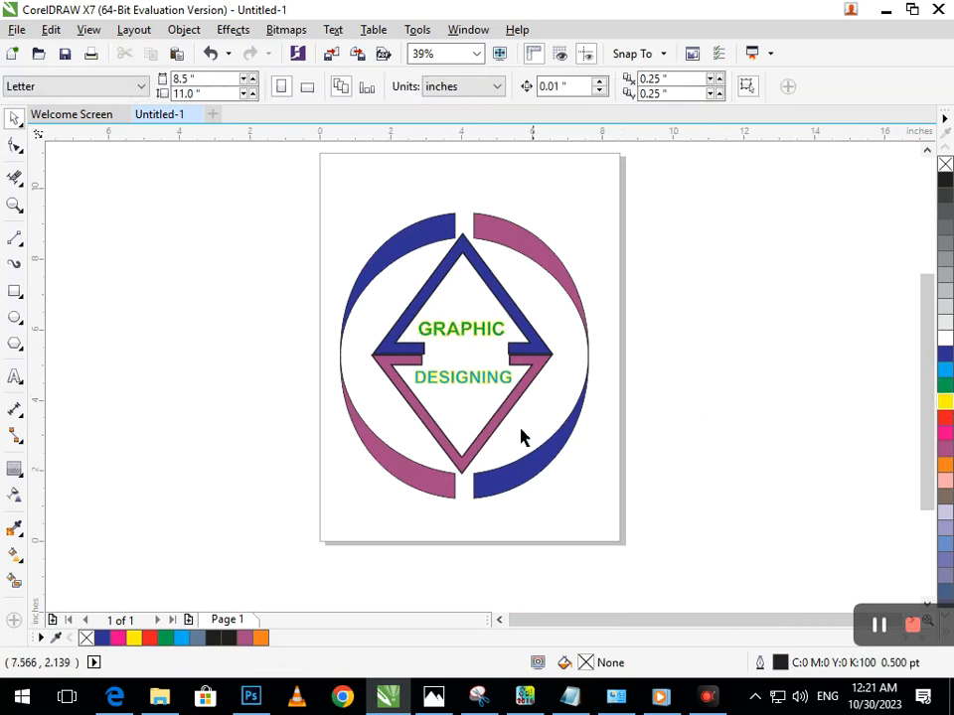
Try a white fill with a blue outline on the word DESIGNING, and undo both changes
left_click(487, 375)
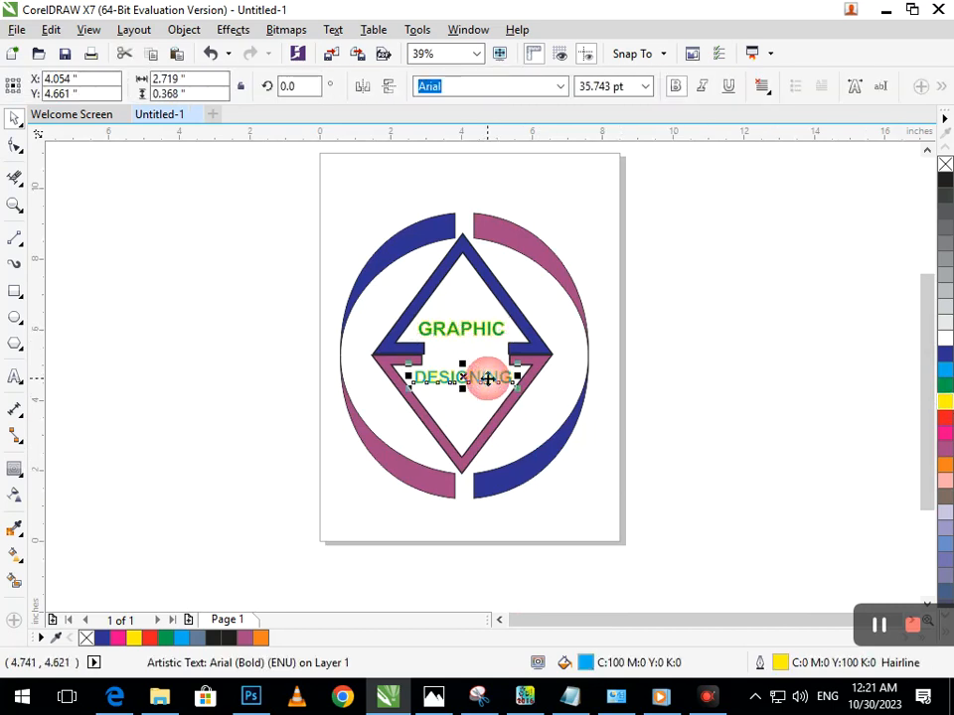
left_click(946, 343)
right_click(946, 355)
left_click(645, 420)
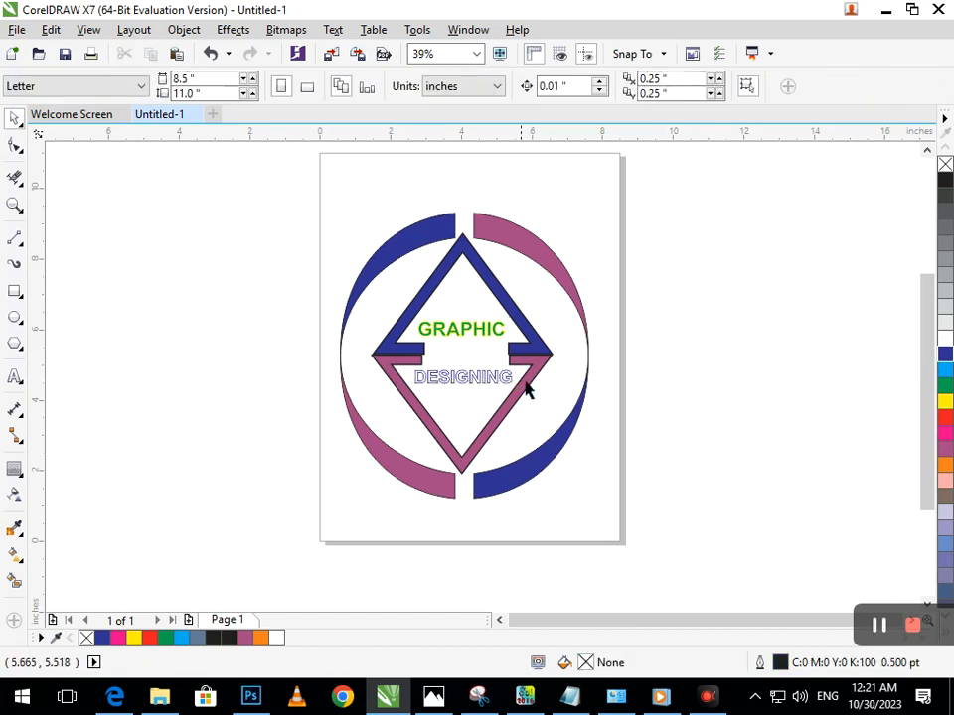
key("ctrl+z")
key("ctrl+z")
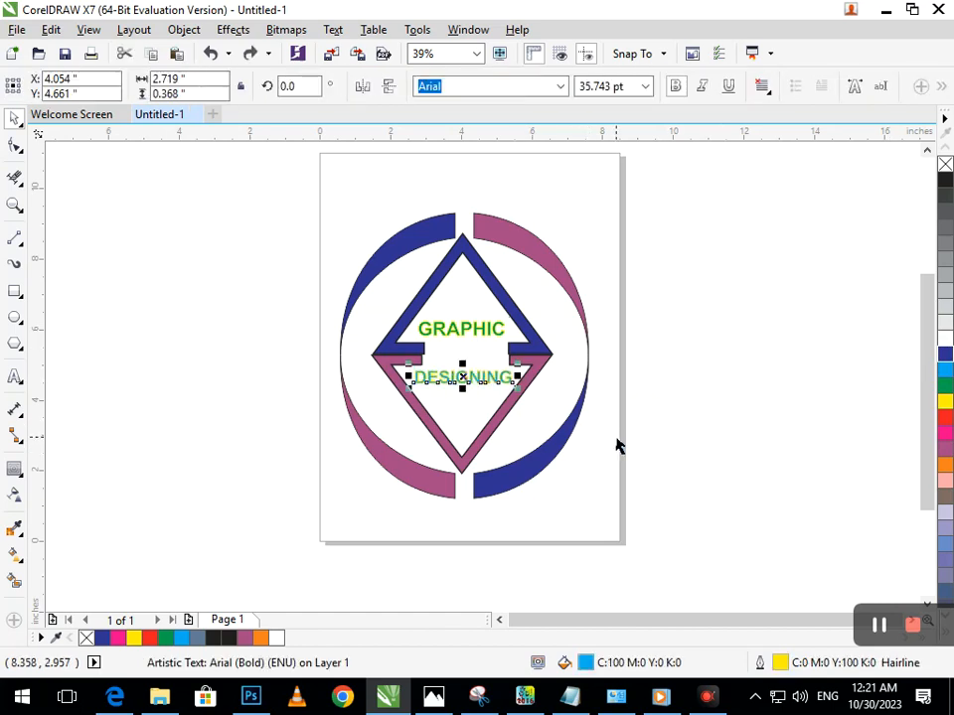
left_click(617, 443)
Enlarge DESIGNING to 48 pt and scale it back to about 2.81 inches wide, centred in the diamond's lower half
left_click(494, 385)
left_click(645, 86)
left_click(614, 308)
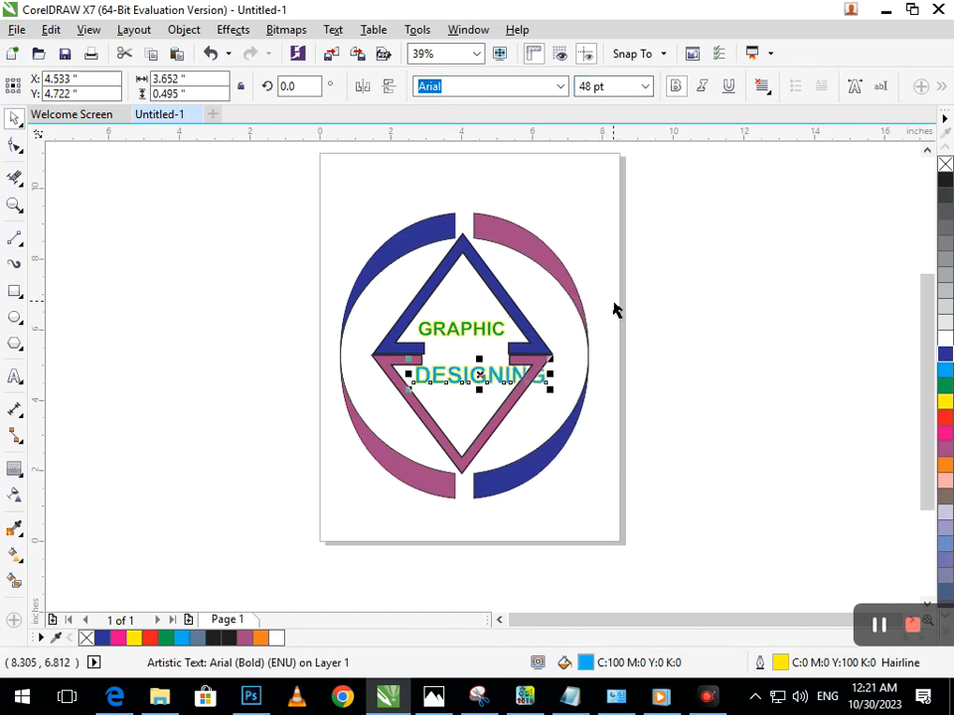
left_click_drag(407, 389, 453, 384)
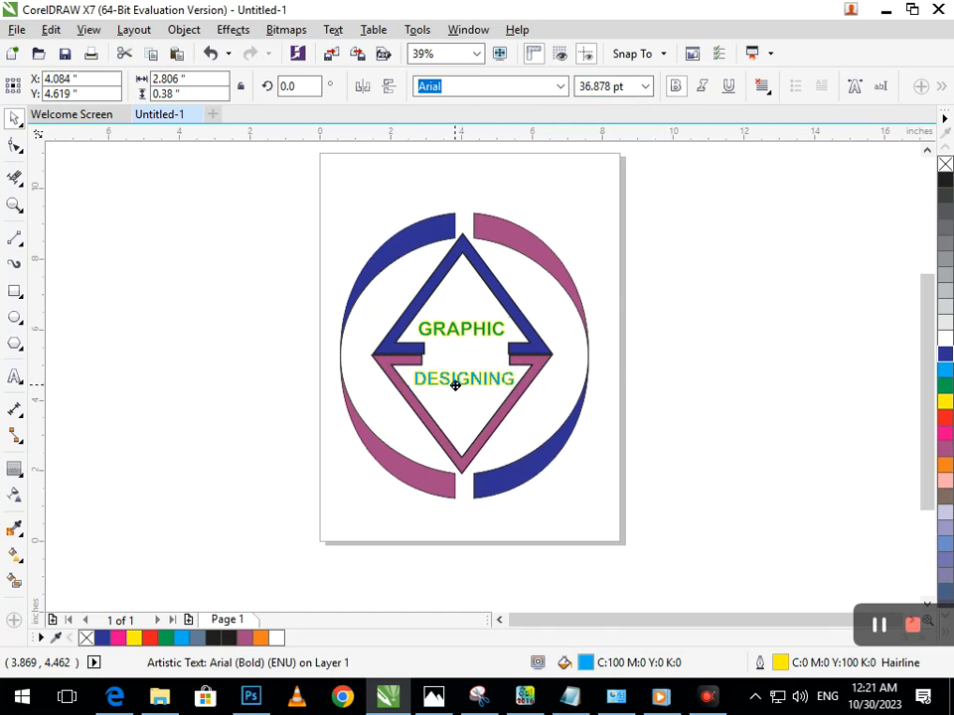
Fill the word DESIGNING with blue
left_click(944, 356)
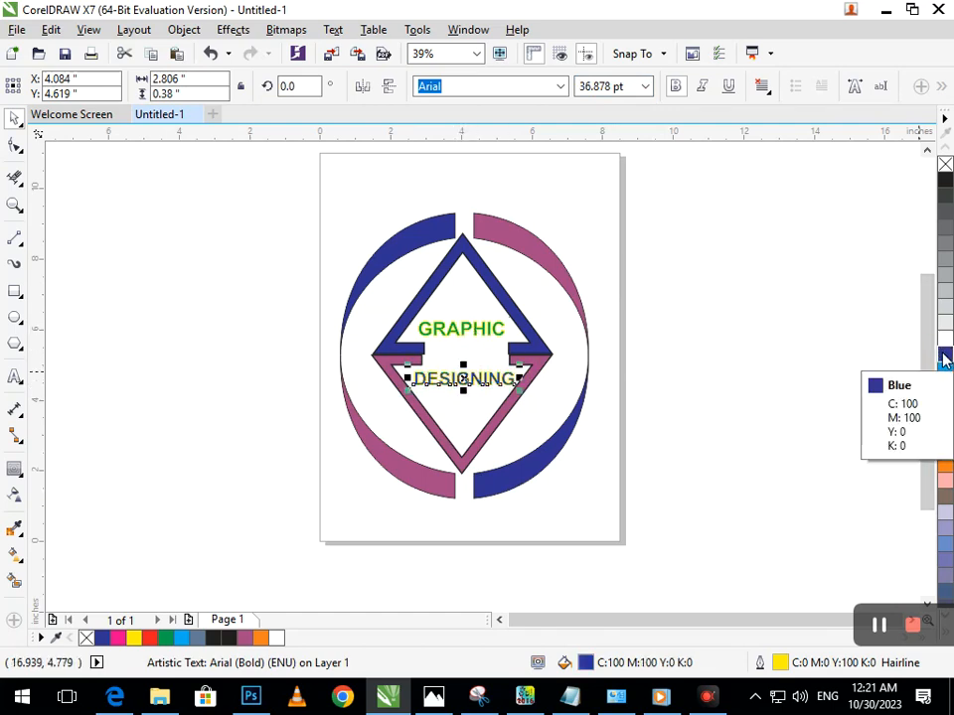
left_click(675, 473)
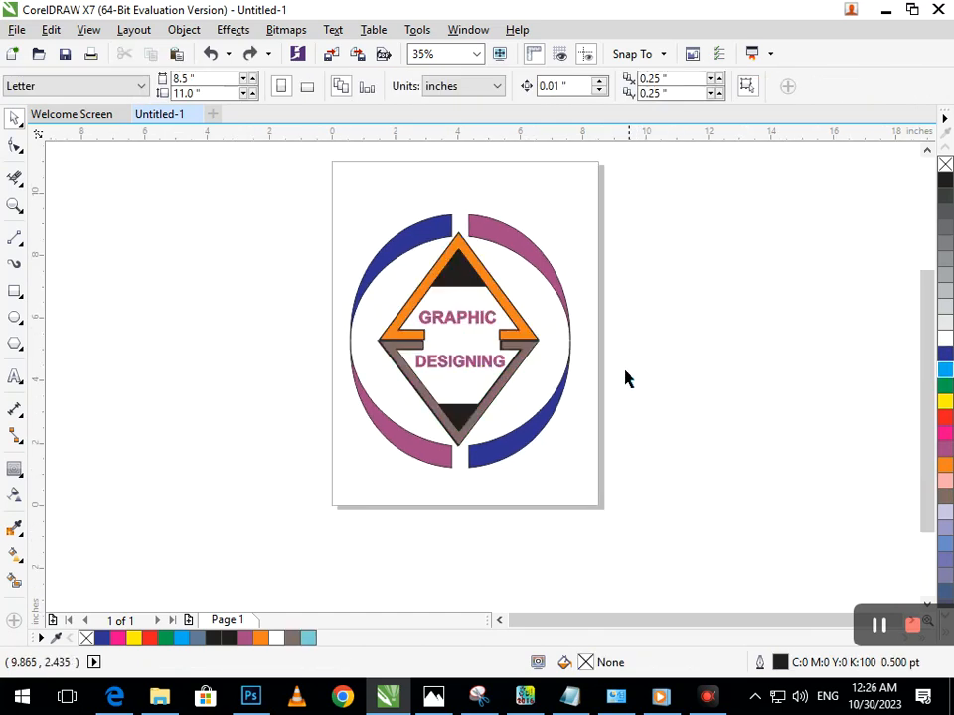
Examine the coloured diamond and its text up close and as a whole
key("F2")
right_click(662, 408)
key("F2")
left_click_drag(308, 240, 482, 440)
key("F2")
right_click(482, 440)
key("F2")
left_click_drag(264, 213, 648, 528)
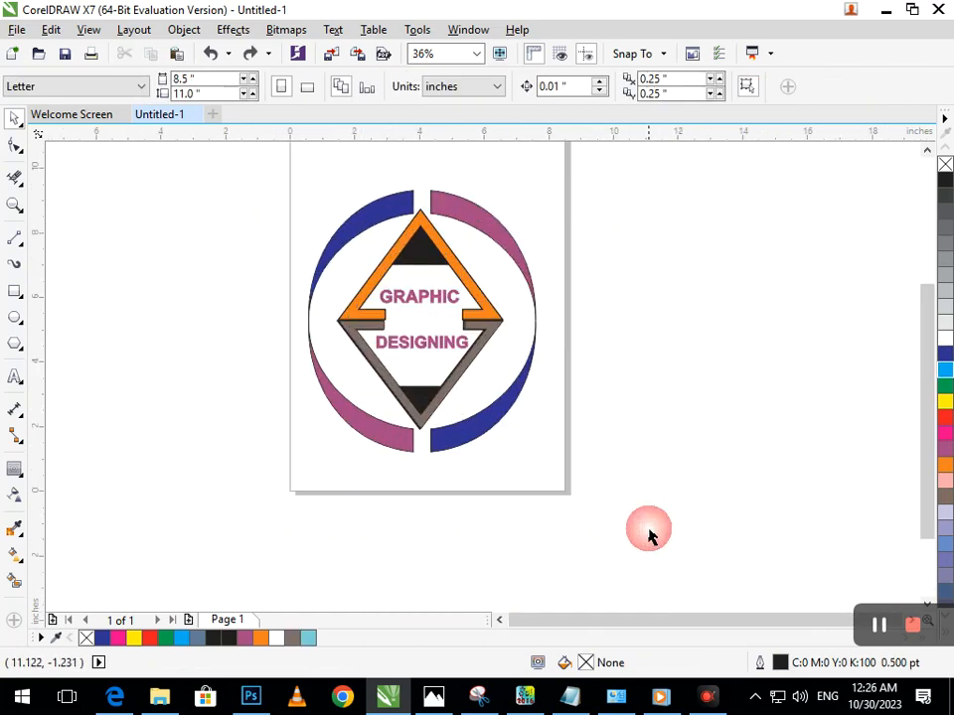
Group all the logo objects and move the group off the page into the empty area on its left
left_click_drag(275, 185, 493, 331)
key("ctrl+a")
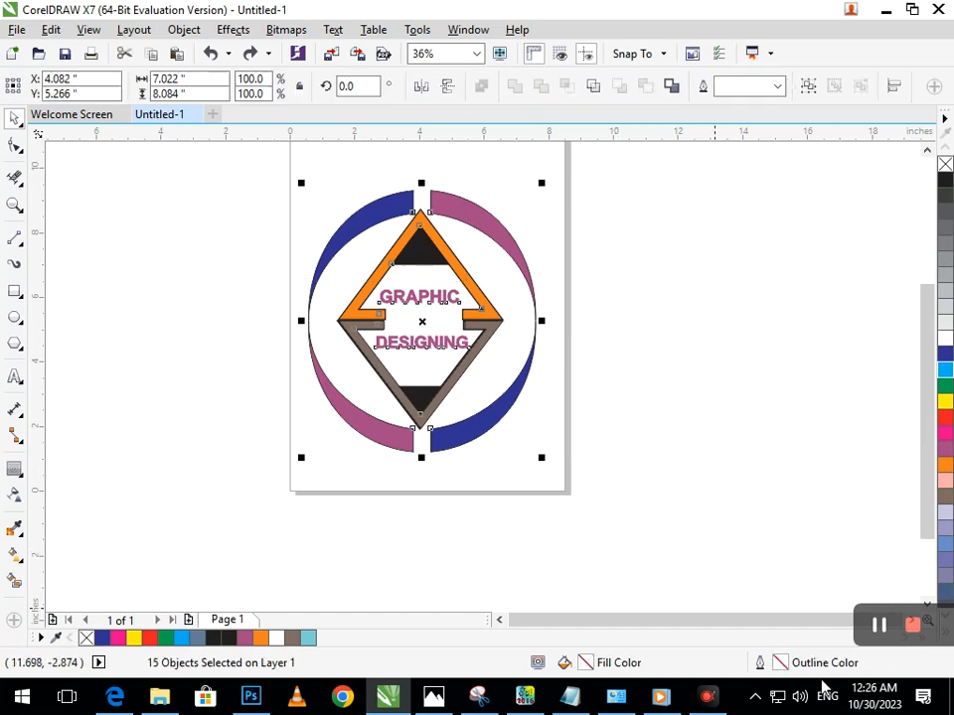
key("ctrl+g")
key("F3")
key("F3")
left_click_drag(483, 399, 201, 346)
left_click(84, 243)
Scale the grouped logo down proportionally about its centre to roughly three quarters of its size
key("z")
left_click_drag(104, 221, 243, 388)
left_click(513, 569)
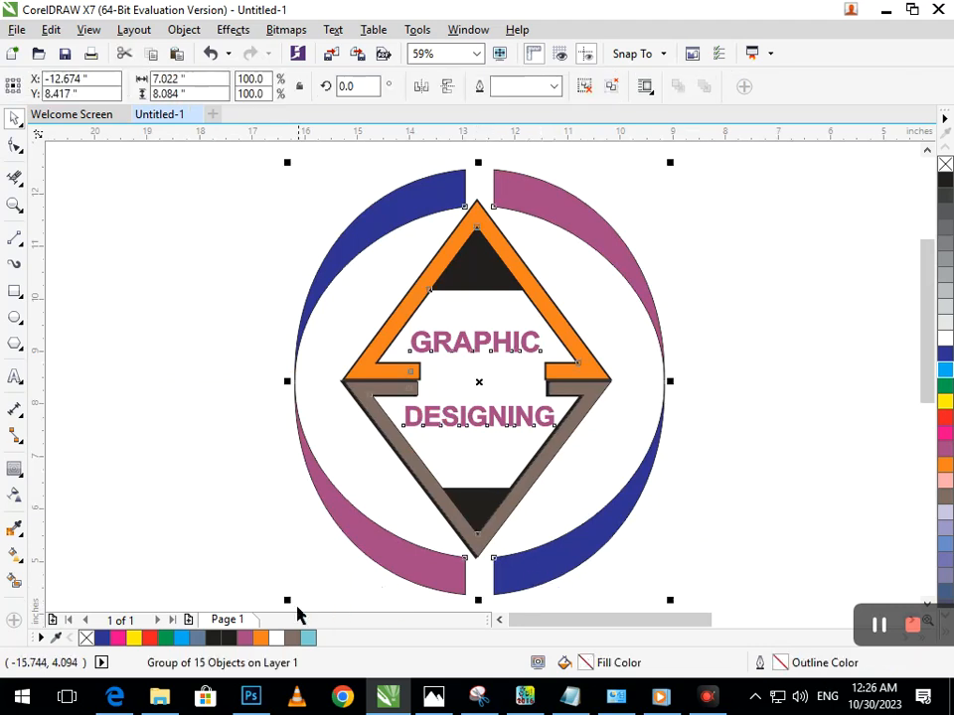
left_click_drag(289, 602, 327, 547)
left_click(313, 528)
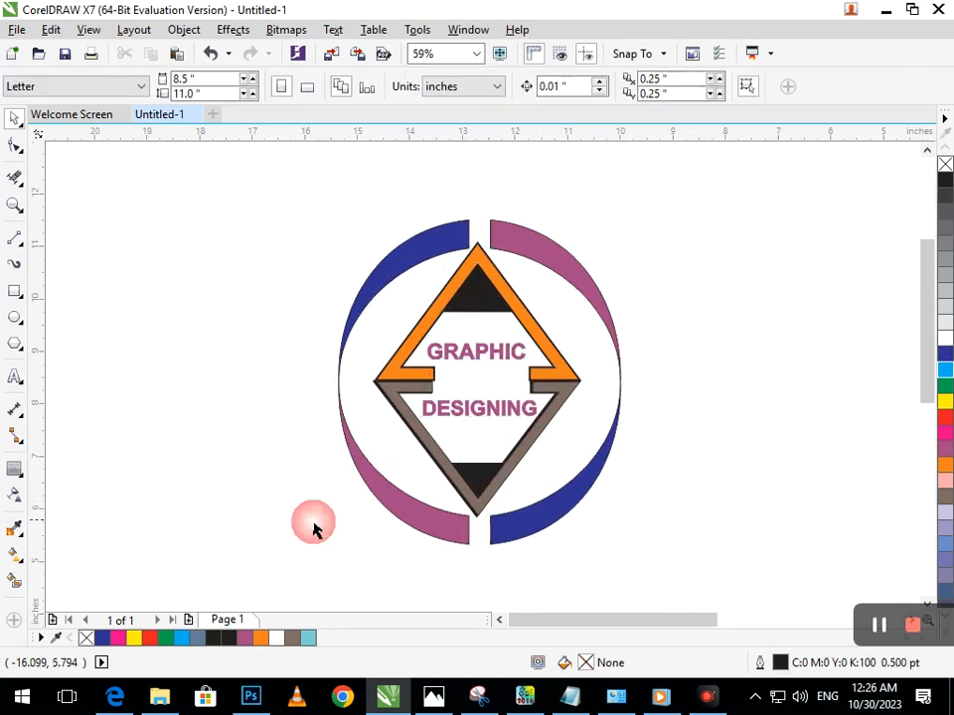